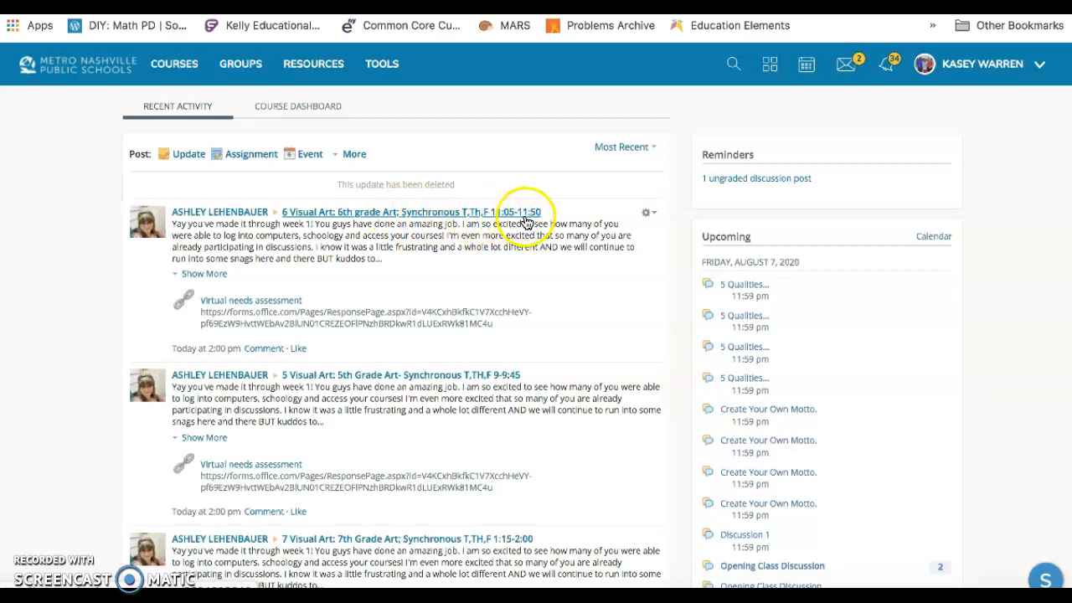
# Look through the posts in the recent activity feed.
pyautogui.scroll(-5, 505, 292)
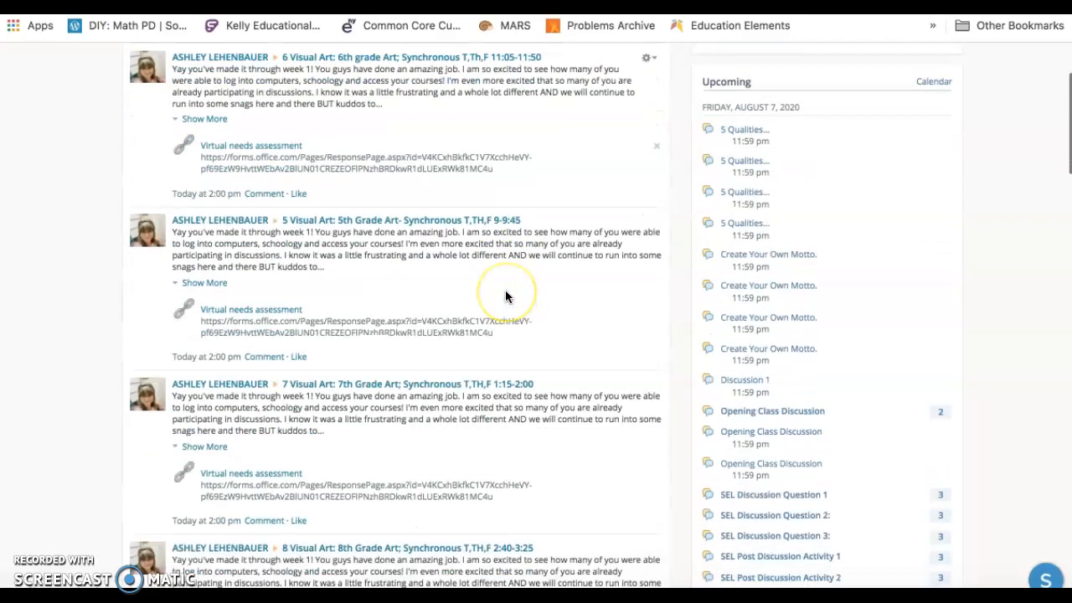
pyautogui.scroll(-1, 505, 293)
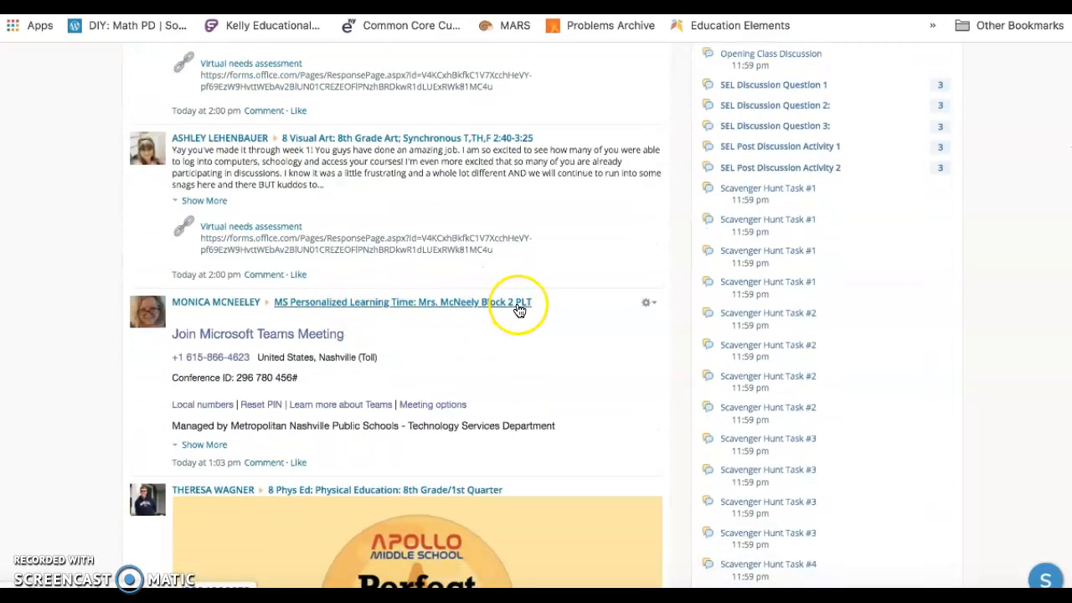
pyautogui.scroll(-3, 511, 360)
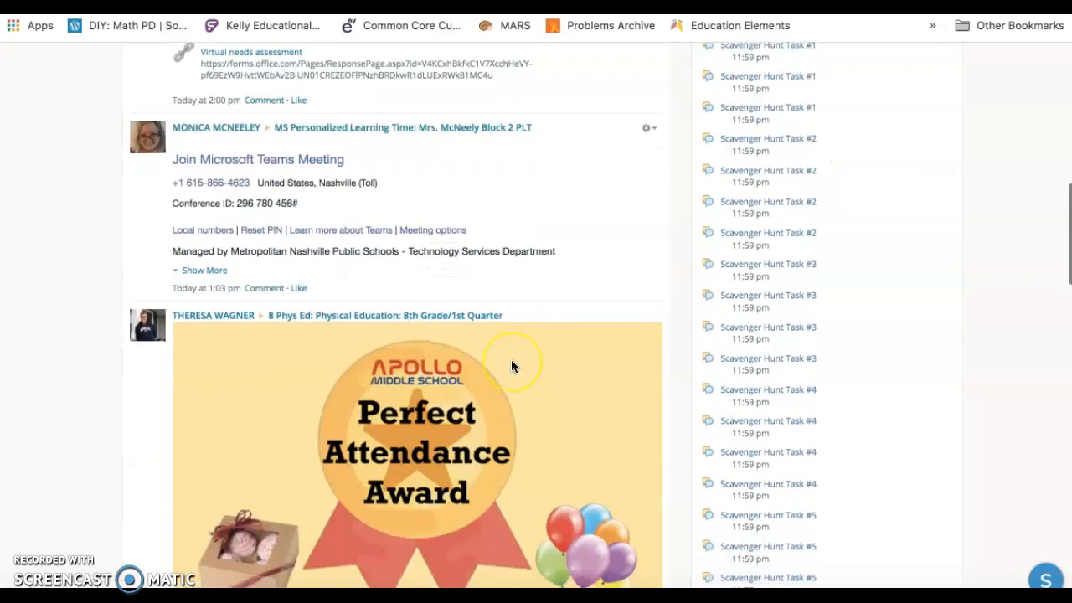
pyautogui.scroll(10, 511, 362)
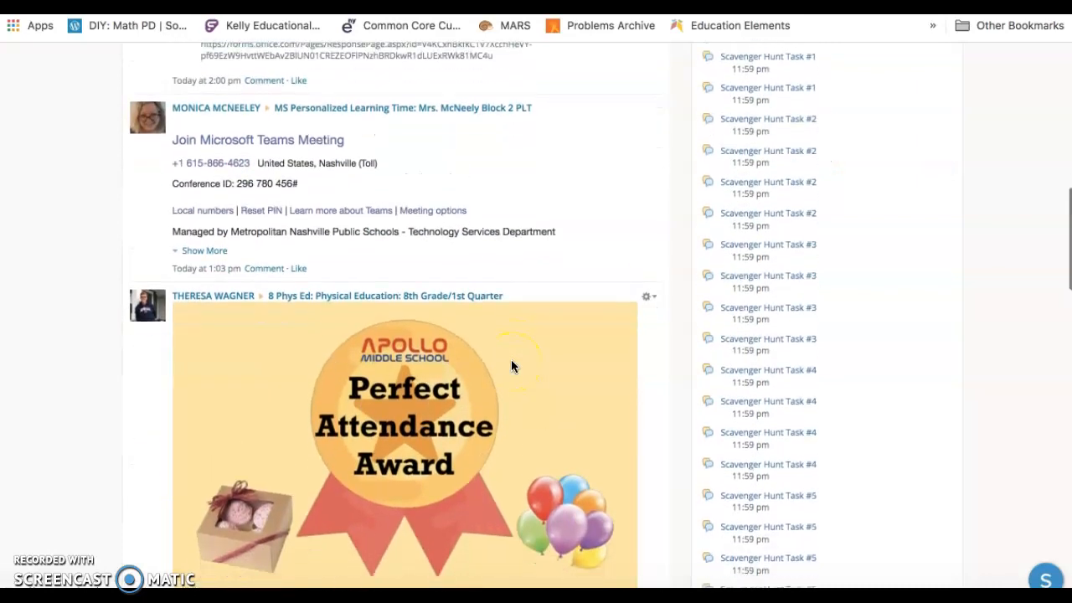
pyautogui.scroll(-1, 511, 366)
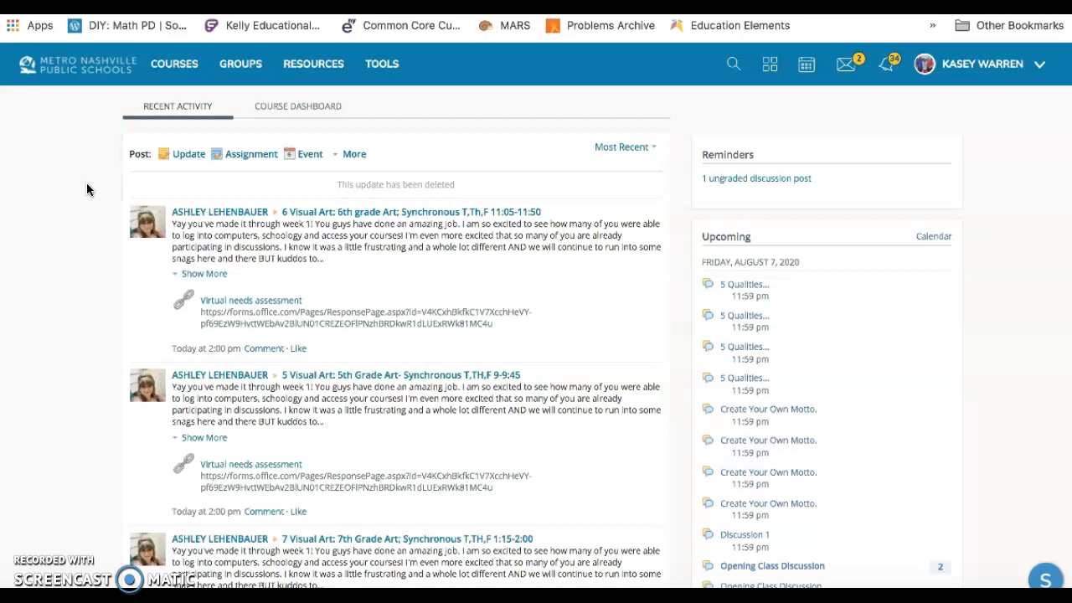
pyautogui.click(82, 150)
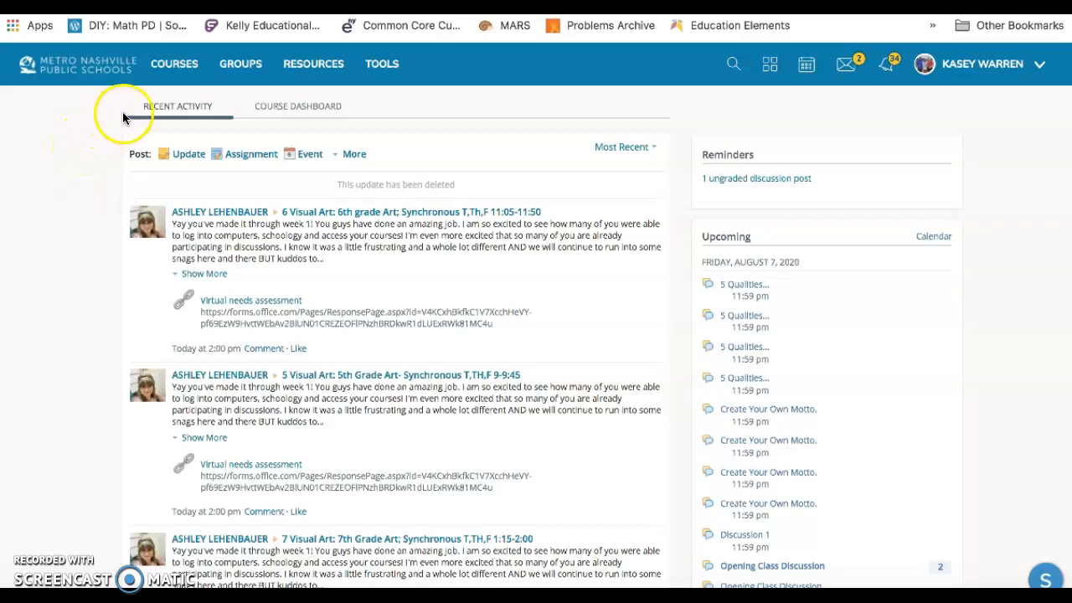
# Open the Block 4 section of 6 Mathematics from the complete list of courses.
pyautogui.click(167, 74)
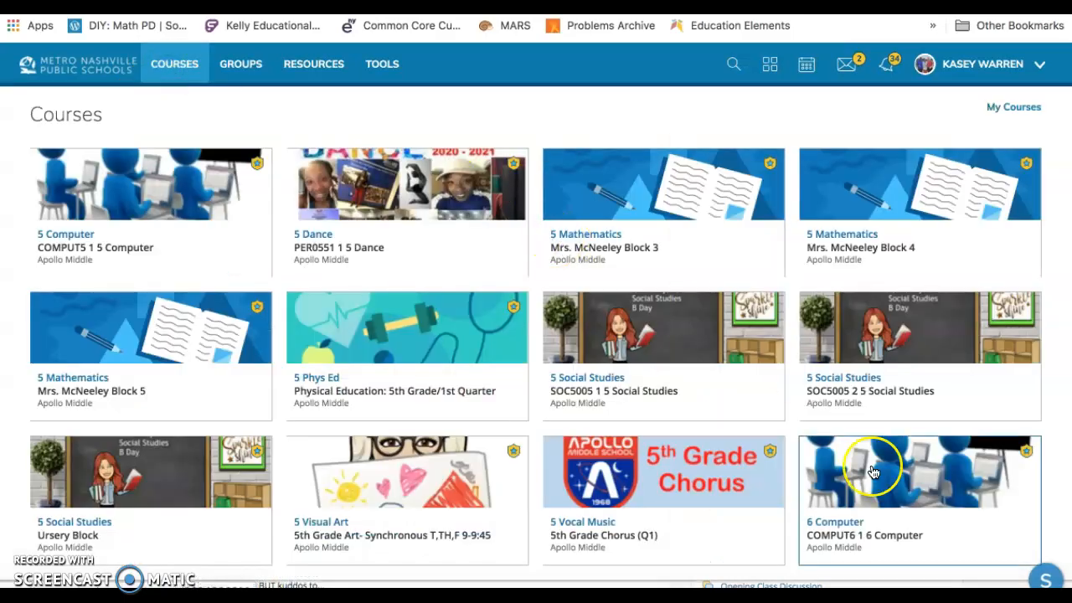
pyautogui.scroll(-1, 1032, 531)
pyautogui.scroll(-1, 1032, 530)
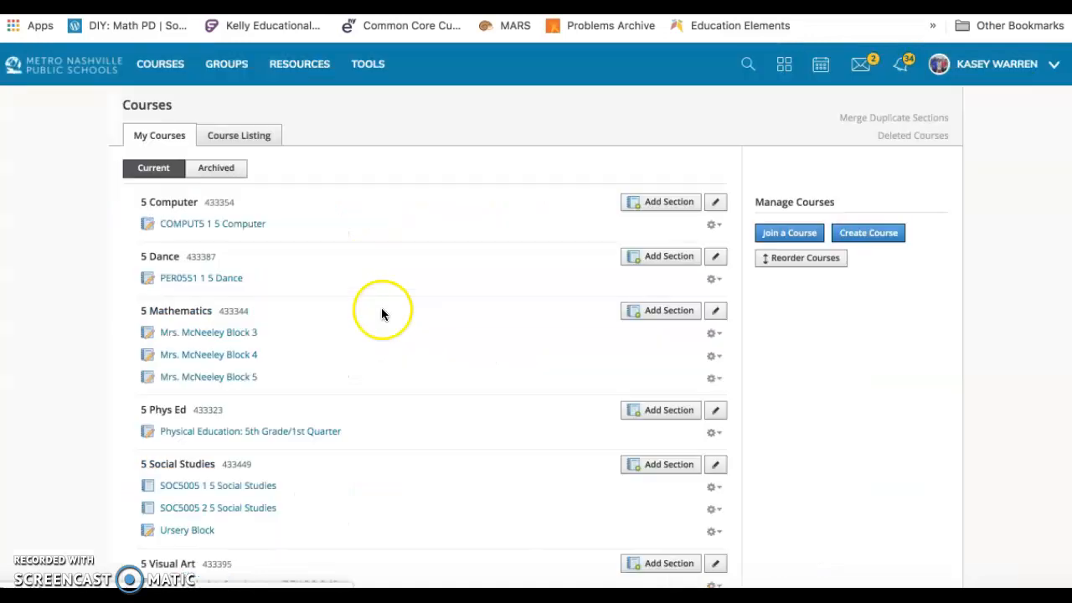
pyautogui.scroll(-10, 387, 369)
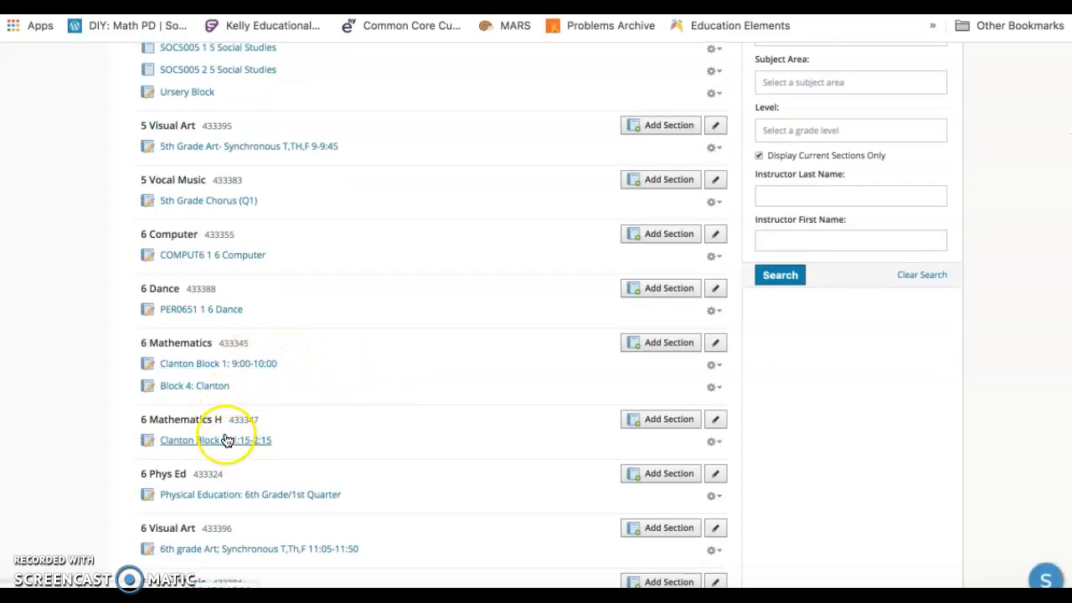
pyautogui.scroll(-1, 314, 458)
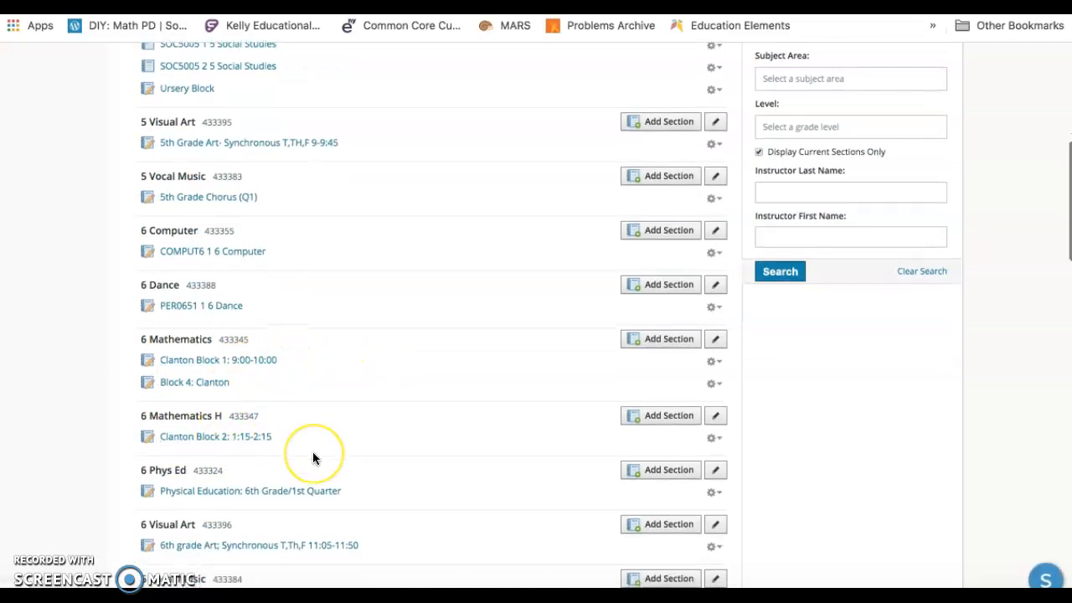
pyautogui.click(204, 382)
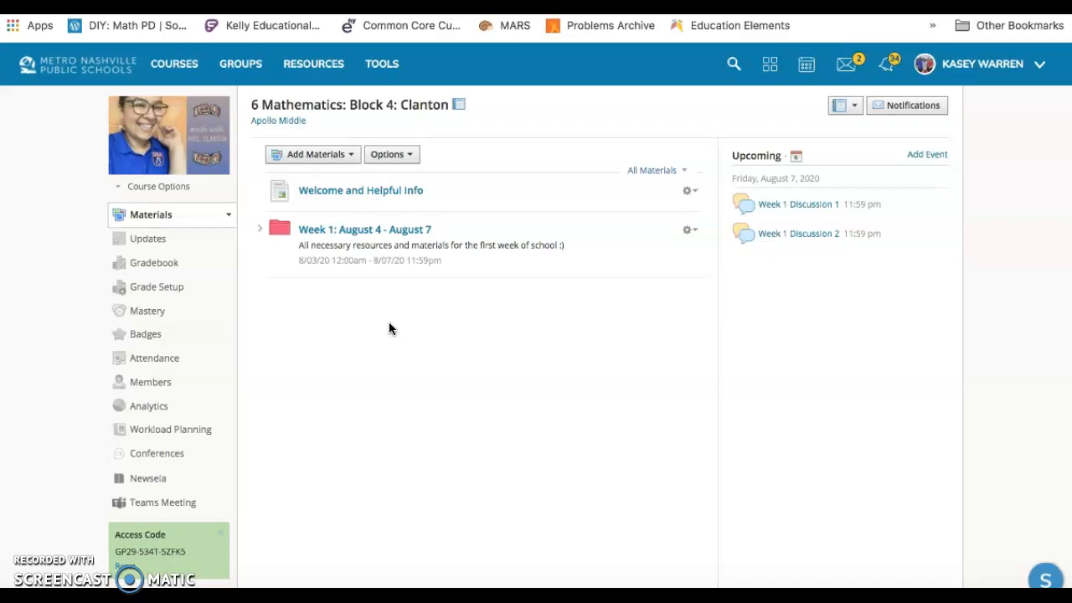
# Display the member list of the Block 4 section.
pyautogui.click(385, 110)
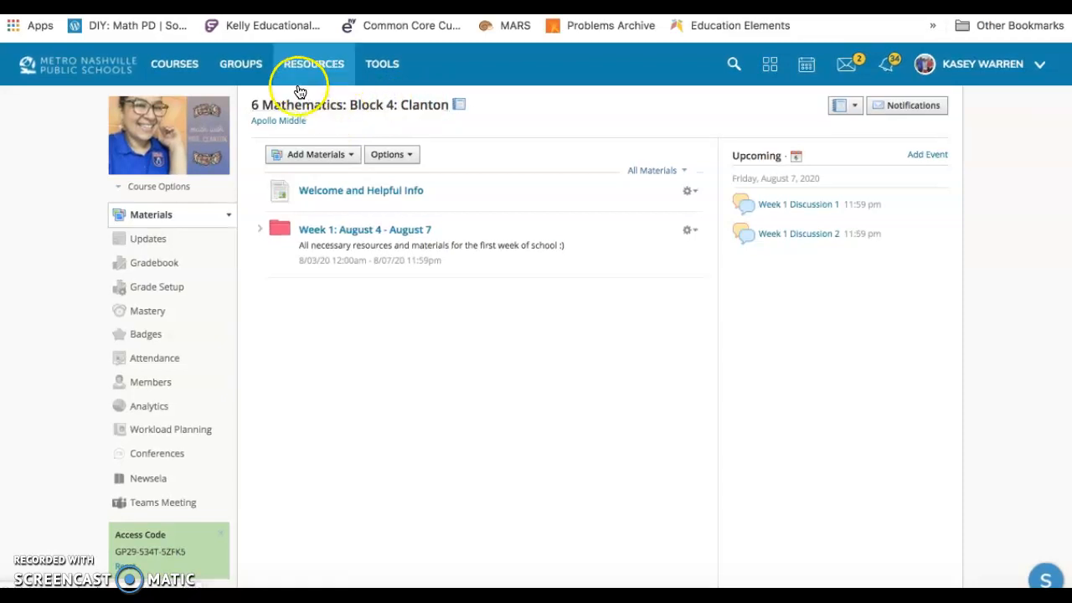
pyautogui.click(351, 109)
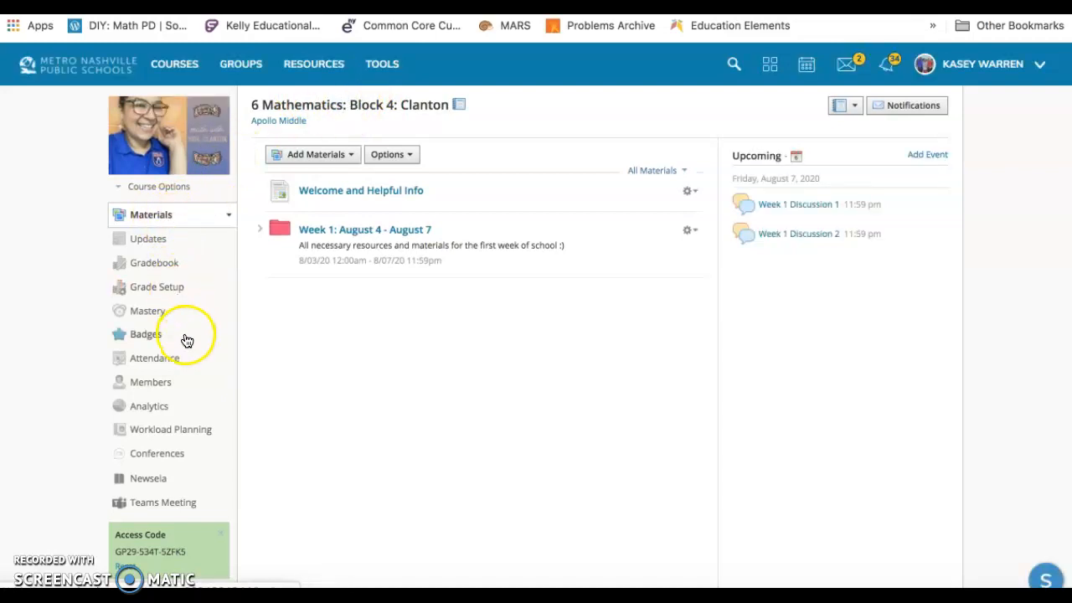
pyautogui.click(160, 384)
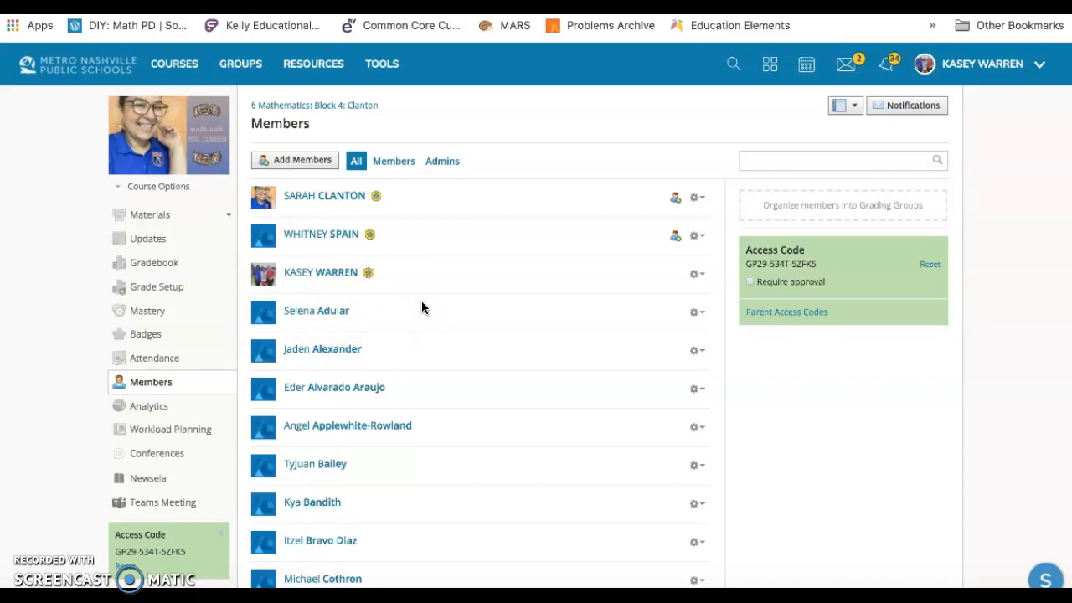
# Switch to Infinite Campus and check the rosters of MTH4006-7, MTH4606-1 and MTH4006-8 in the Classroom Monitor.
pyautogui.click(587, 7)
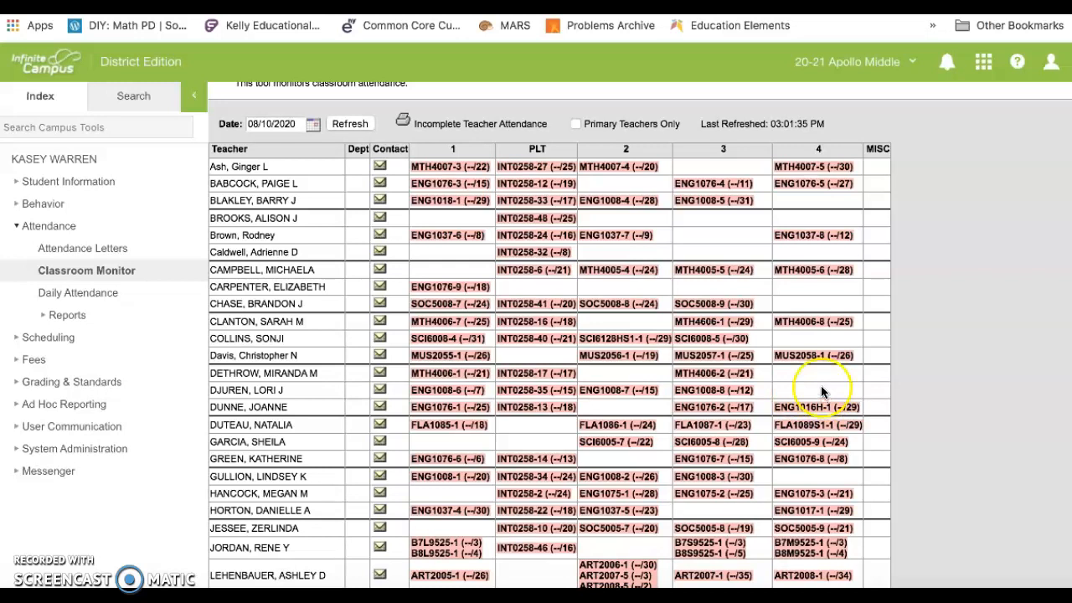
pyautogui.click(434, 329)
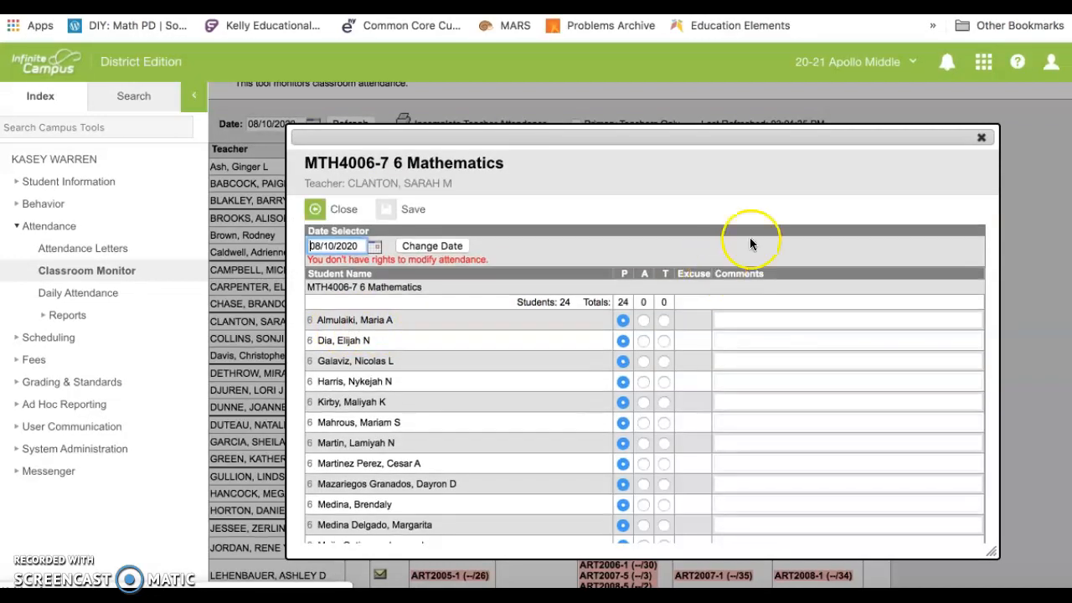
pyautogui.click(981, 137)
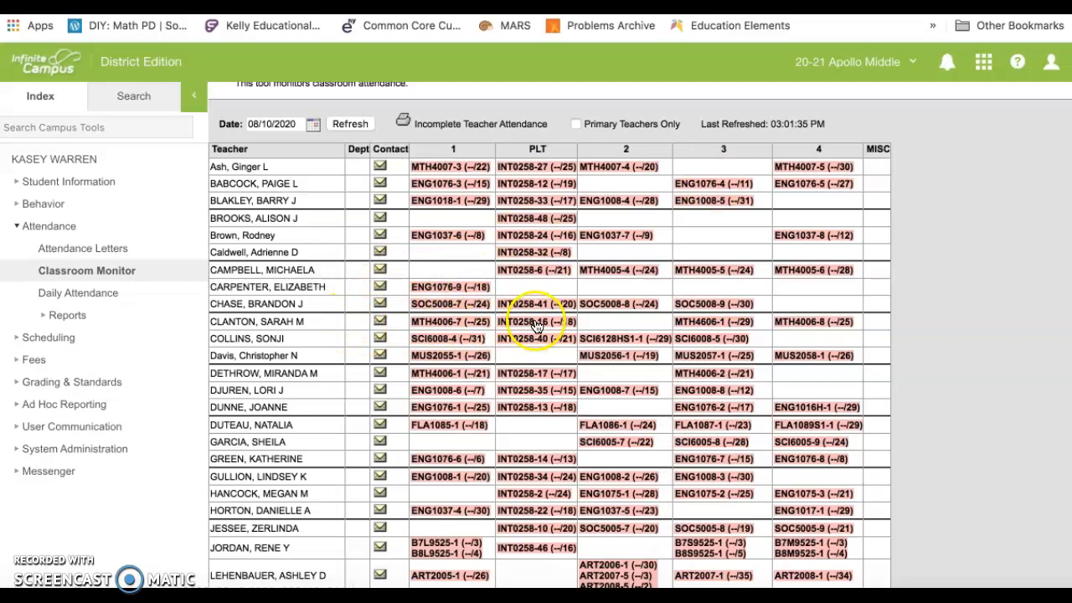
pyautogui.click(706, 325)
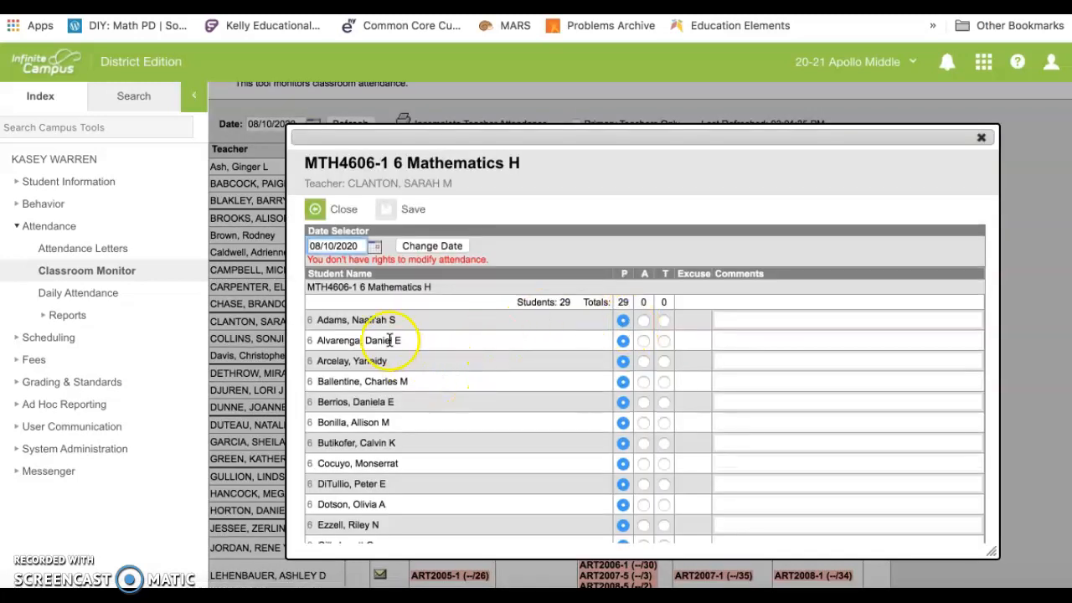
pyautogui.click(981, 138)
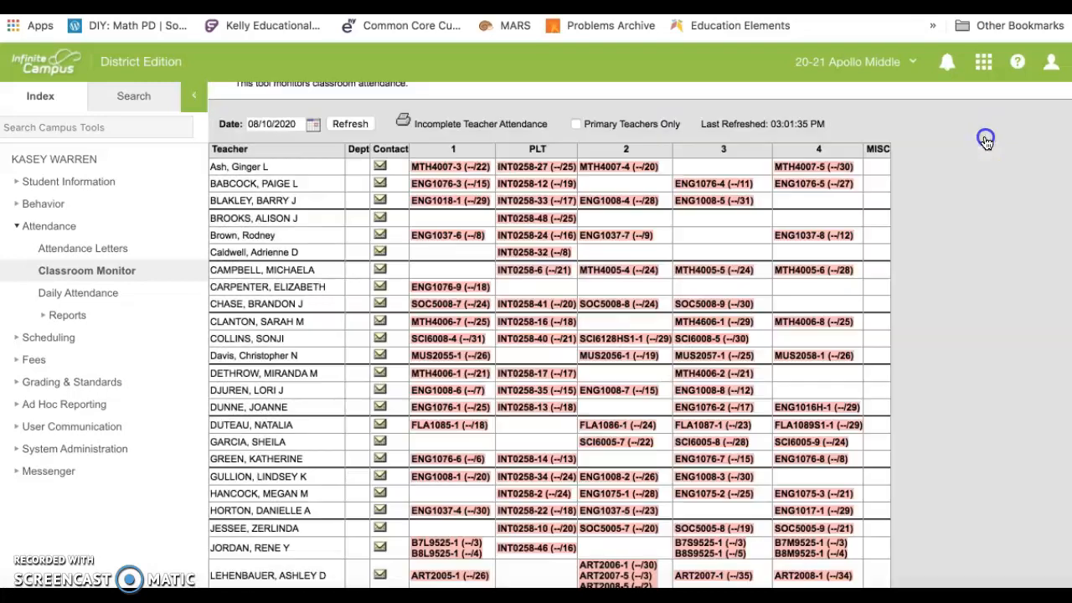
pyautogui.click(812, 318)
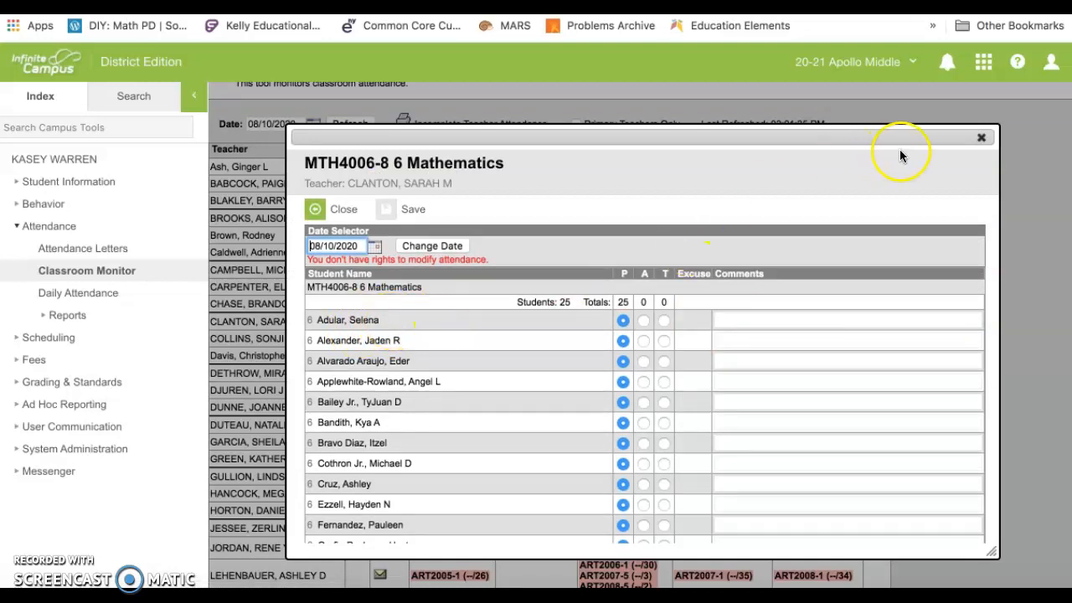
pyautogui.click(981, 138)
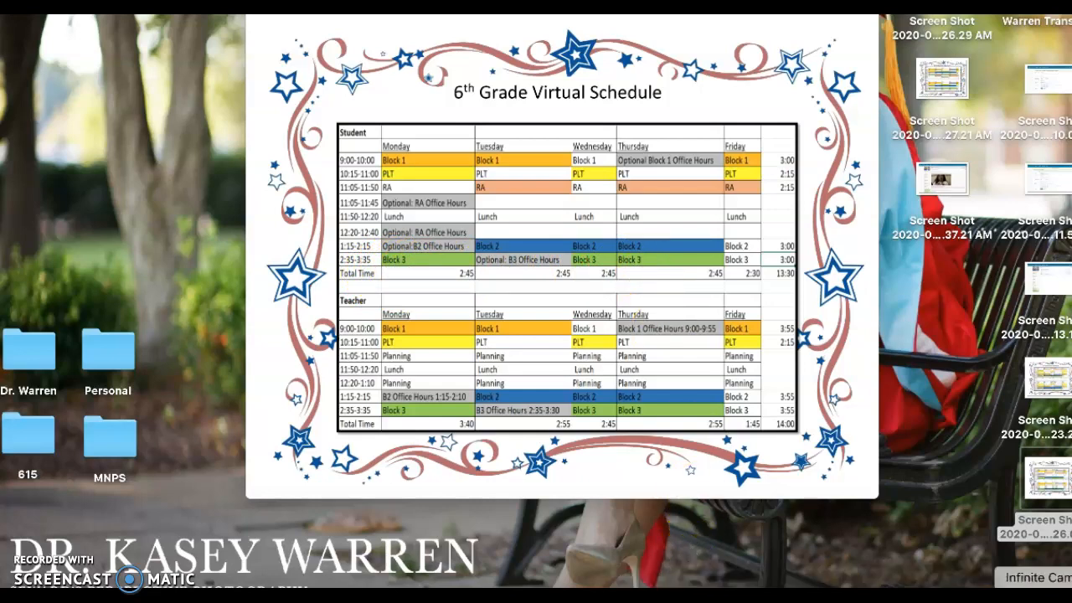
# Return to Schoology and open the Block 4 section's course information for editing.
pyautogui.click(1062, 588)
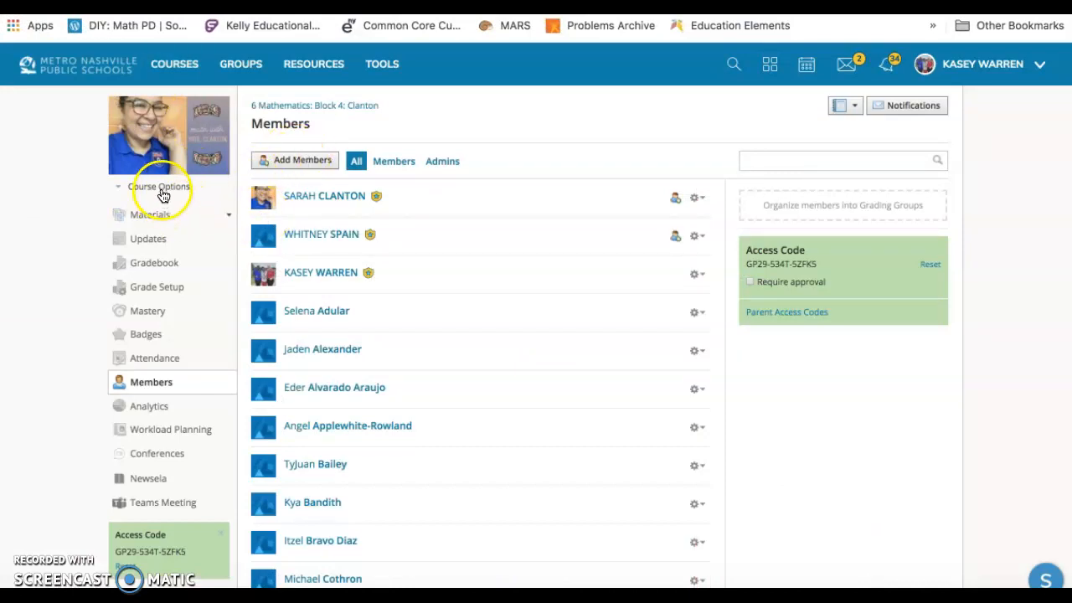
pyautogui.click(162, 190)
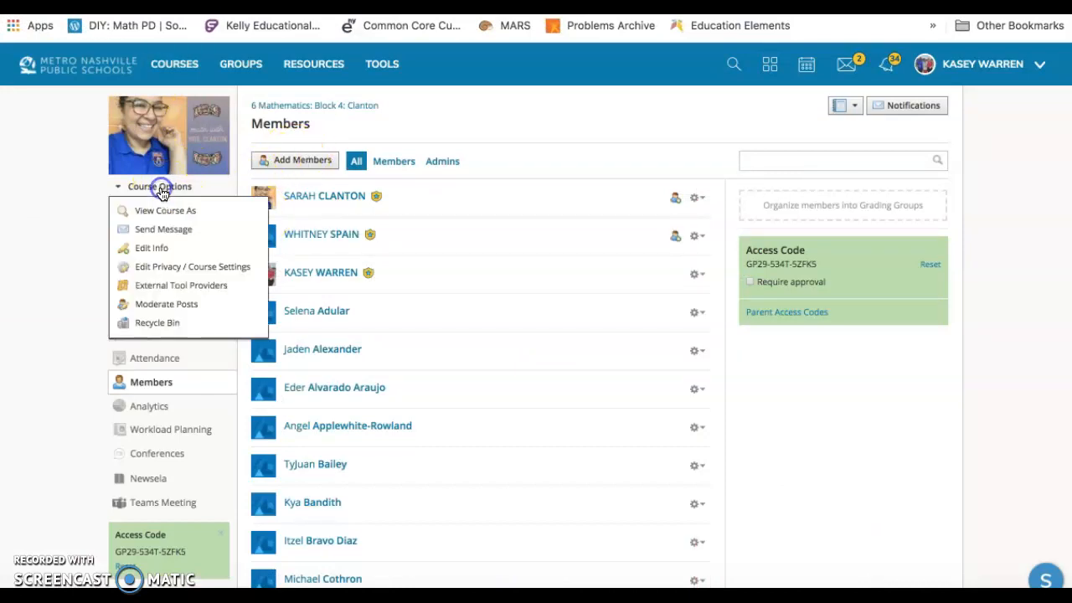
pyautogui.click(173, 248)
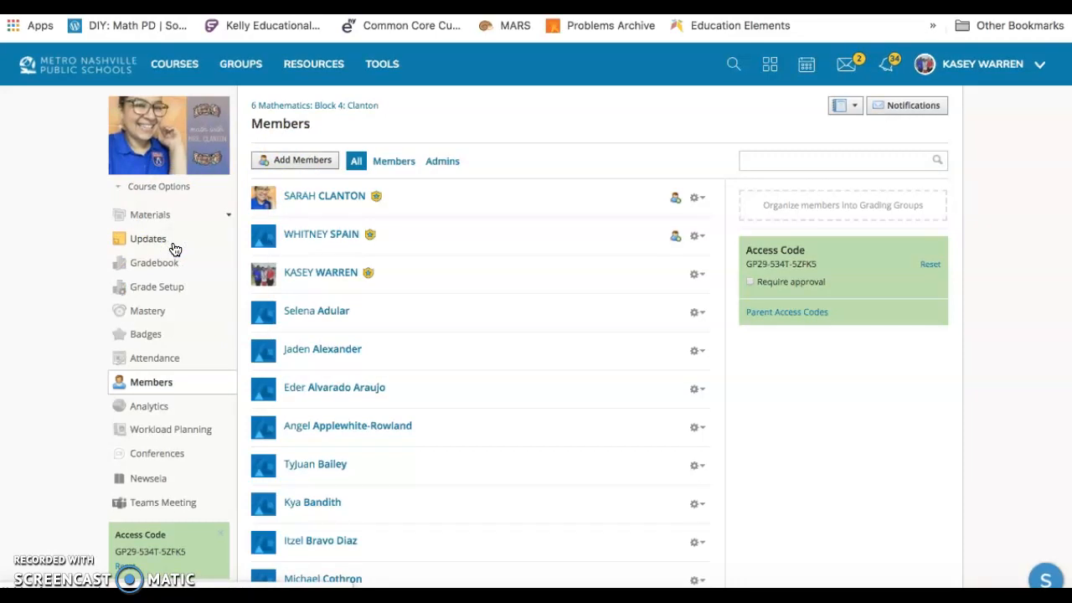
# Rename the section to the teacher's surname followed by "Block 3 2:35-3:35" and save the change.
pyautogui.click(336, 260)
pyautogui.moveTo(325, 260); pyautogui.dragTo(210, 266)
pyautogui.write('Block 3')
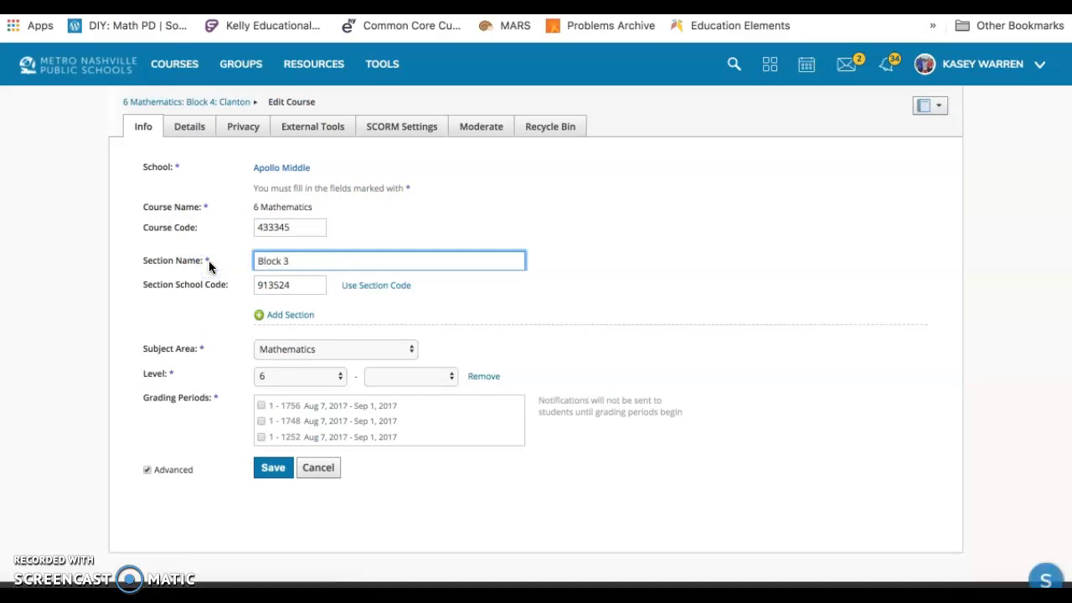
pyautogui.write('Clanton C')
pyautogui.press('BackSpace')
pyautogui.write('Block 3: 2')
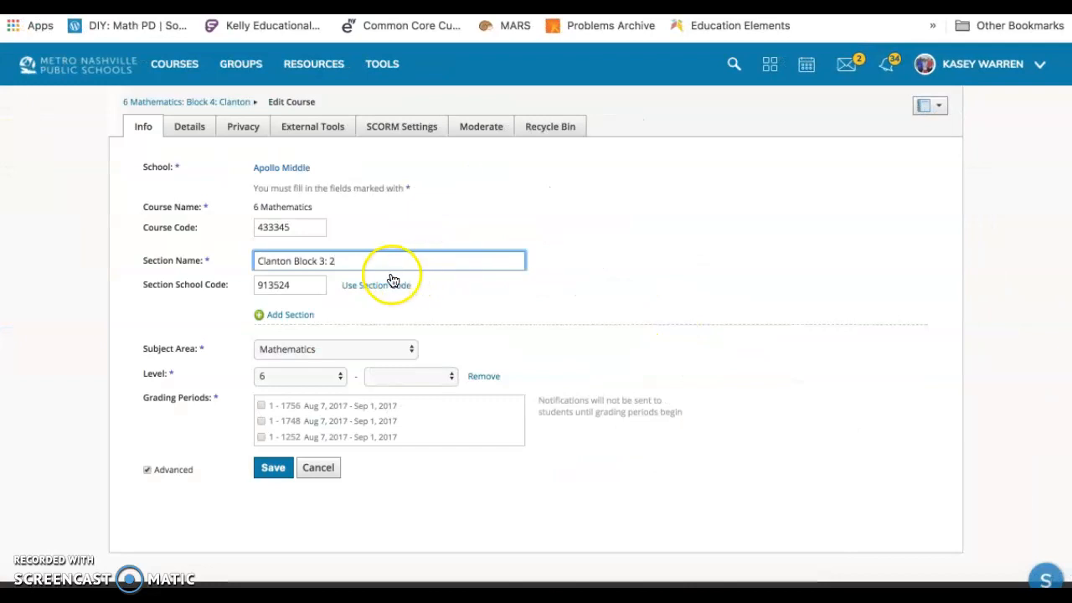
pyautogui.press('BackSpace')
pyautogui.press('BackSpace')
pyautogui.write(':35-3:')
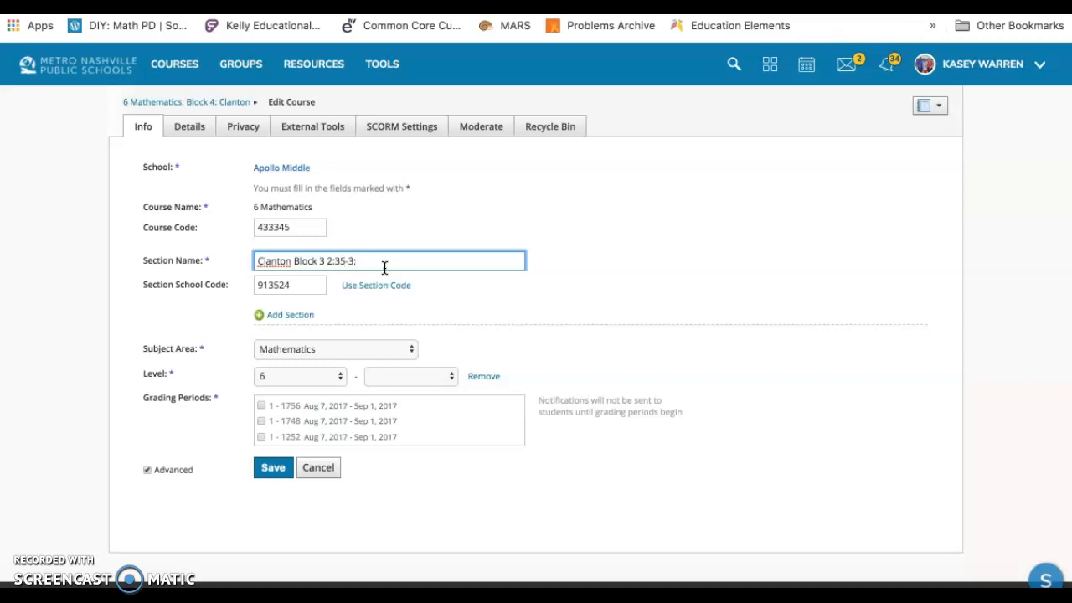
pyautogui.write('35')
pyautogui.click(264, 474)
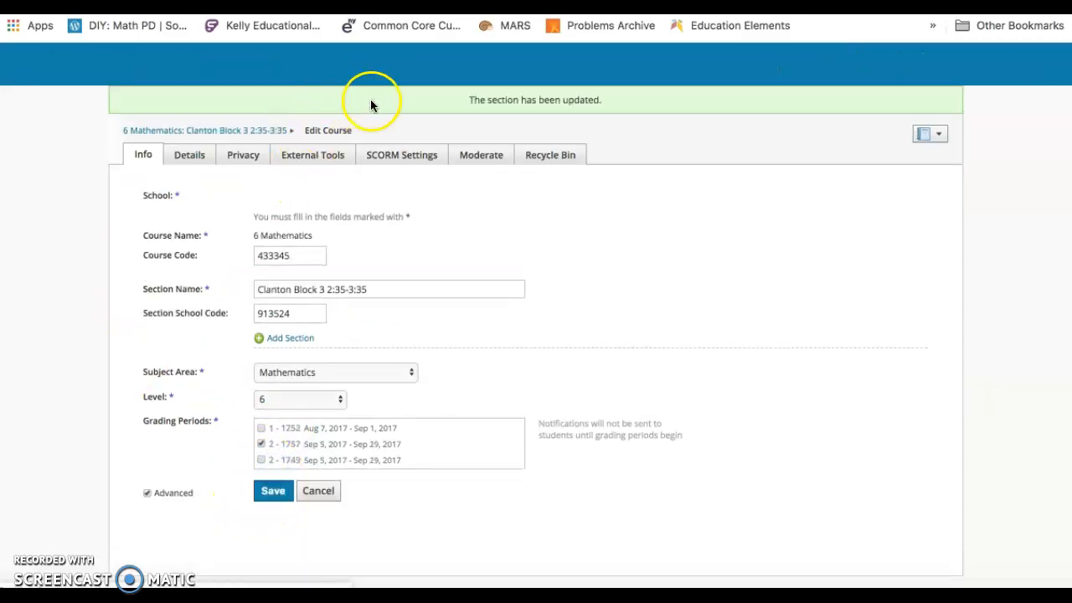
# Start a new page titled "Meeting Links" in the renamed section's materials.
pyautogui.click(225, 132)
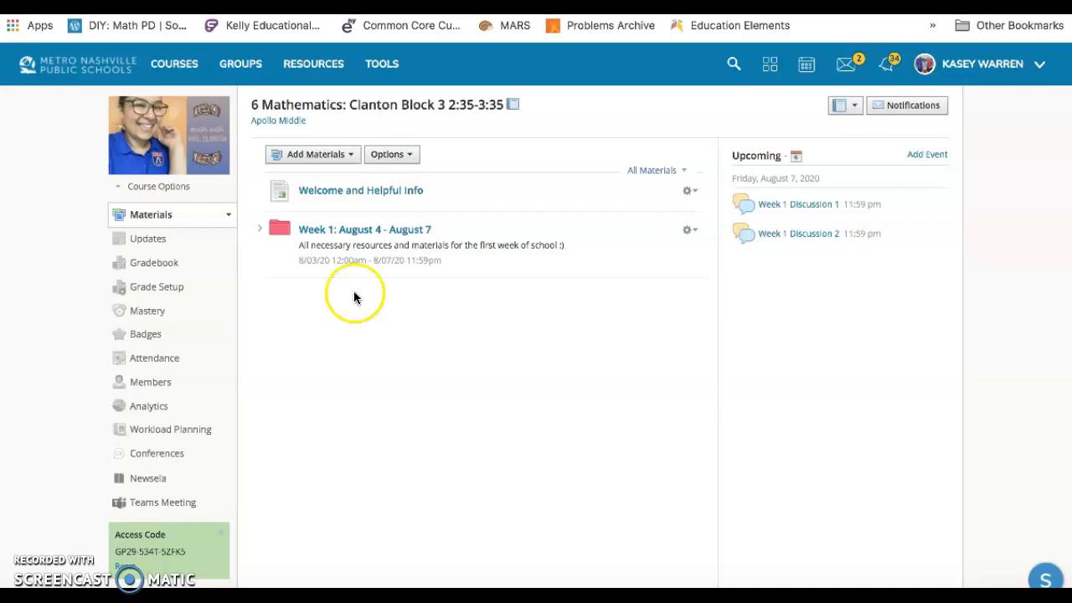
pyautogui.click(340, 158)
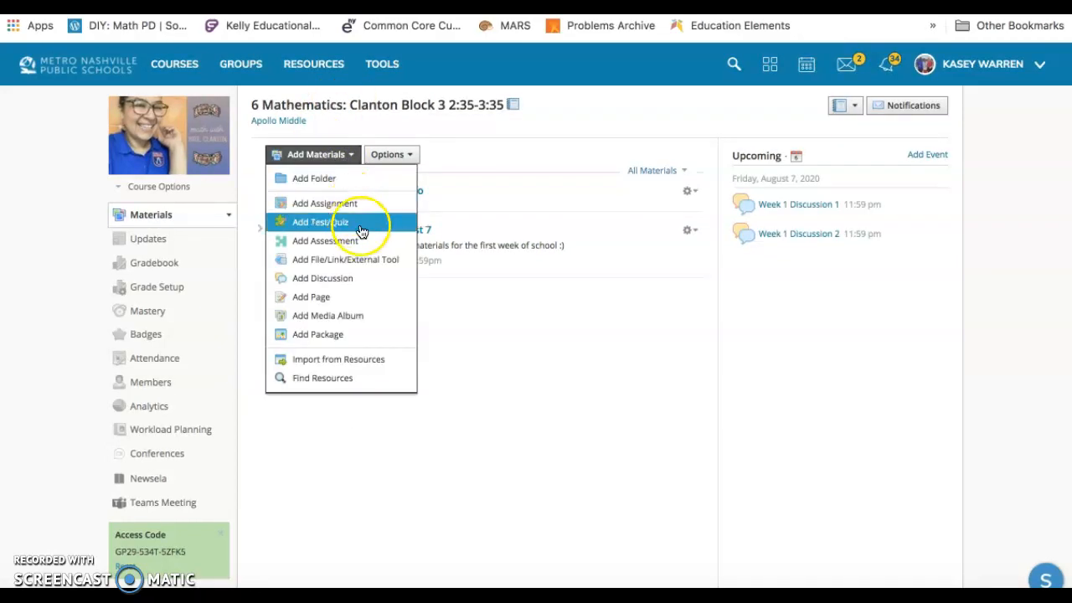
pyautogui.click(366, 295)
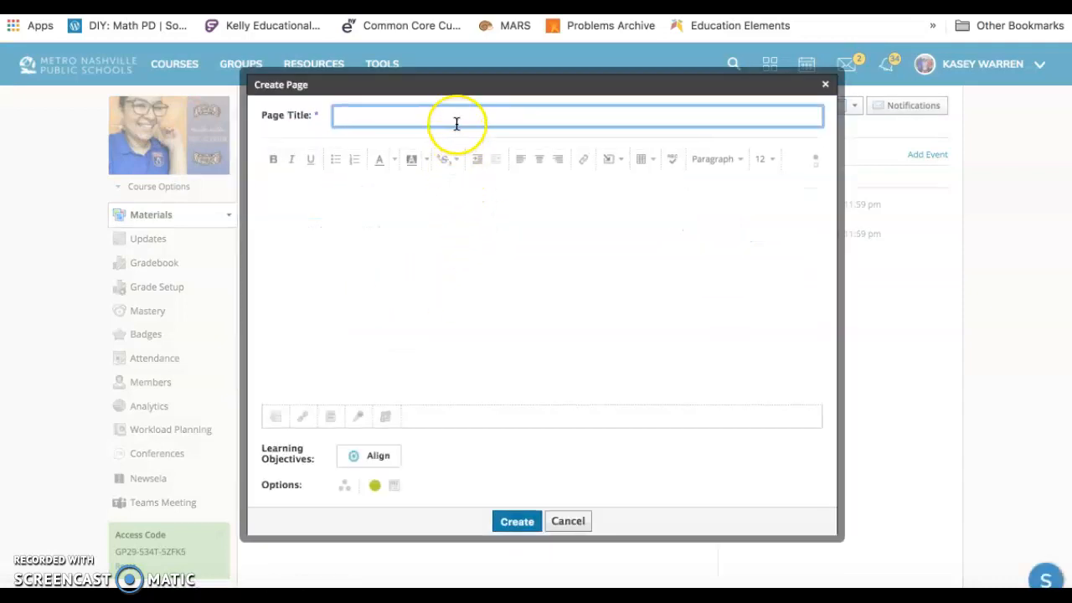
pyautogui.write('Meetong')
pyautogui.press('BackSpace')
pyautogui.press('BackSpace')
pyautogui.press('BackSpace')
pyautogui.write('ing Links')
# Set the page body's text size to 16 and enter the line "Office Hours Link".
pyautogui.click(444, 199)
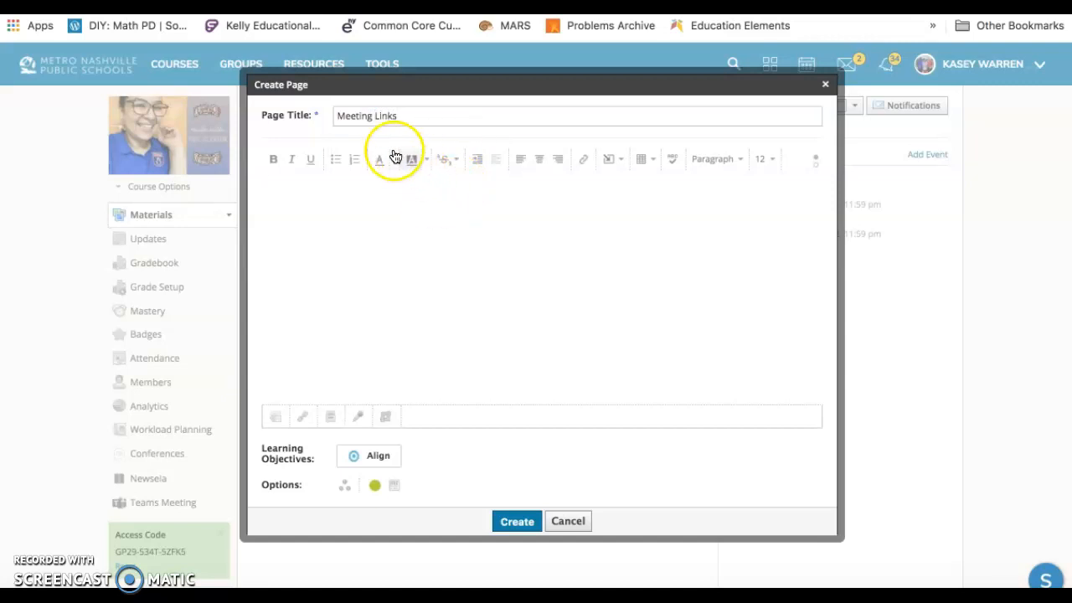
pyautogui.click(766, 160)
pyautogui.click(771, 244)
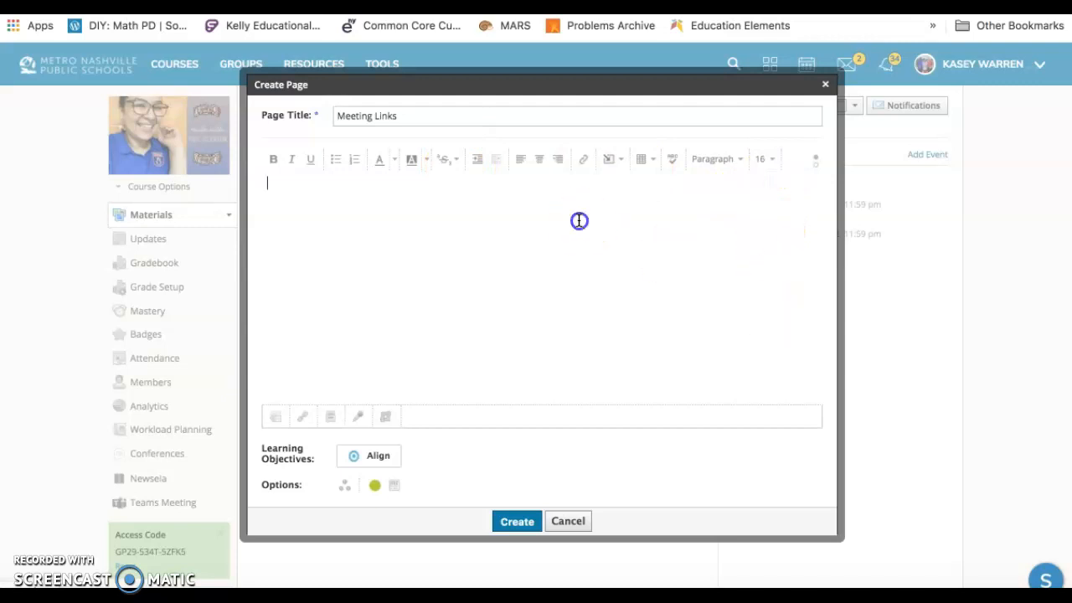
pyautogui.write('Office Hours Link')
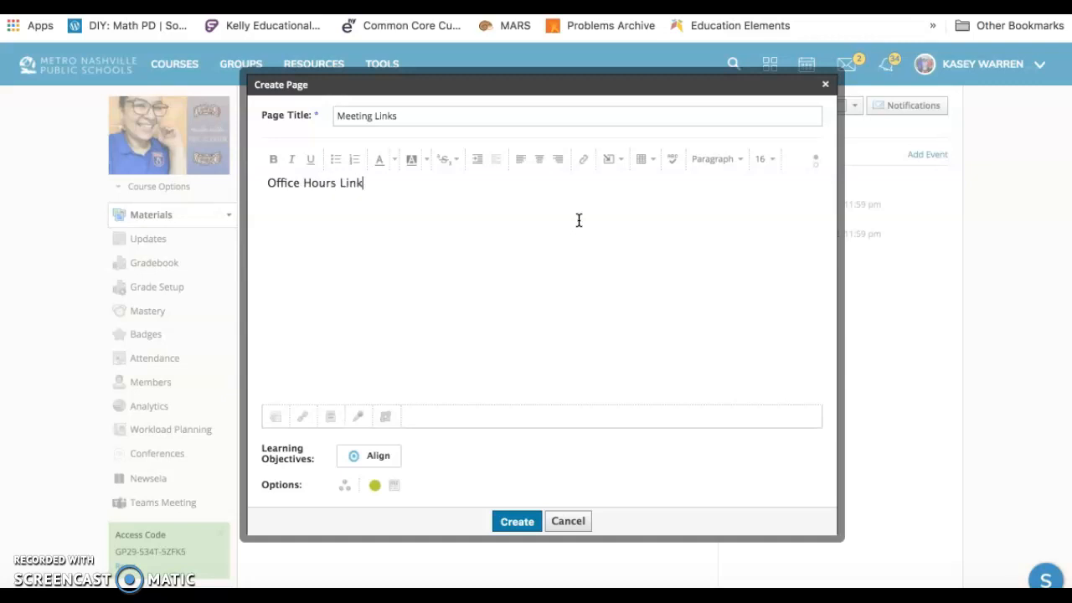
# Enter the line "Synchronous Learning Days" a few lines below the office hours heading in the page body.
pyautogui.write('nchroun')
pyautogui.press('BackSpace')
pyautogui.press('BackSpace')
pyautogui.press('BackSpace')
pyautogui.write('nchronous Learn')
pyautogui.press('BackSpace')
pyautogui.write('rning Days (T')
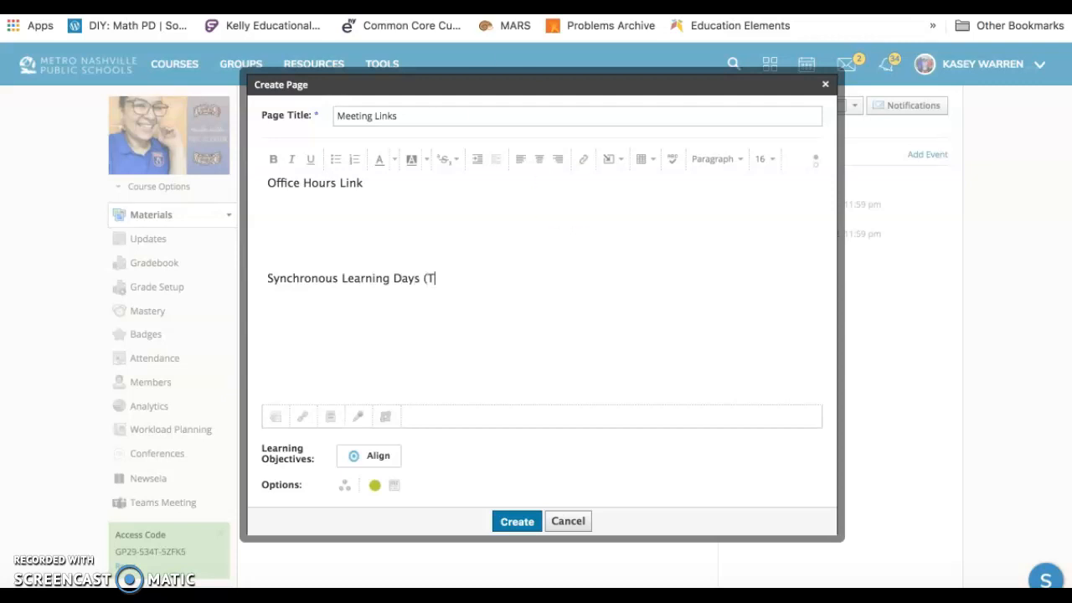
# Check the 6th Grade Virtual Schedule and complete the synchronous learning line with "(M, W, and H) from 2:35-3:35".
pyautogui.press('super+m')
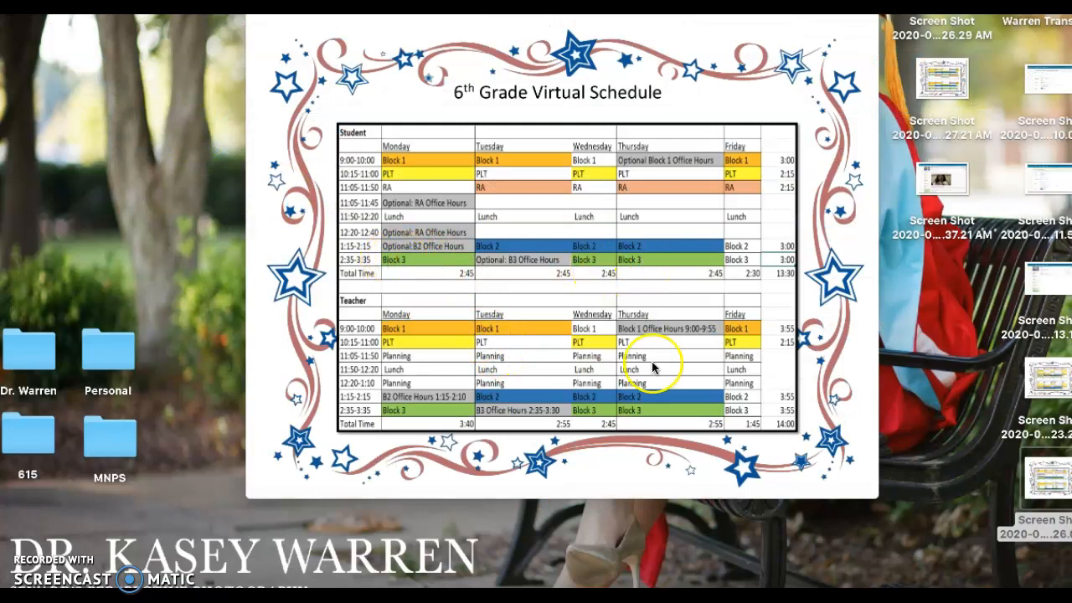
pyautogui.click(1030, 576)
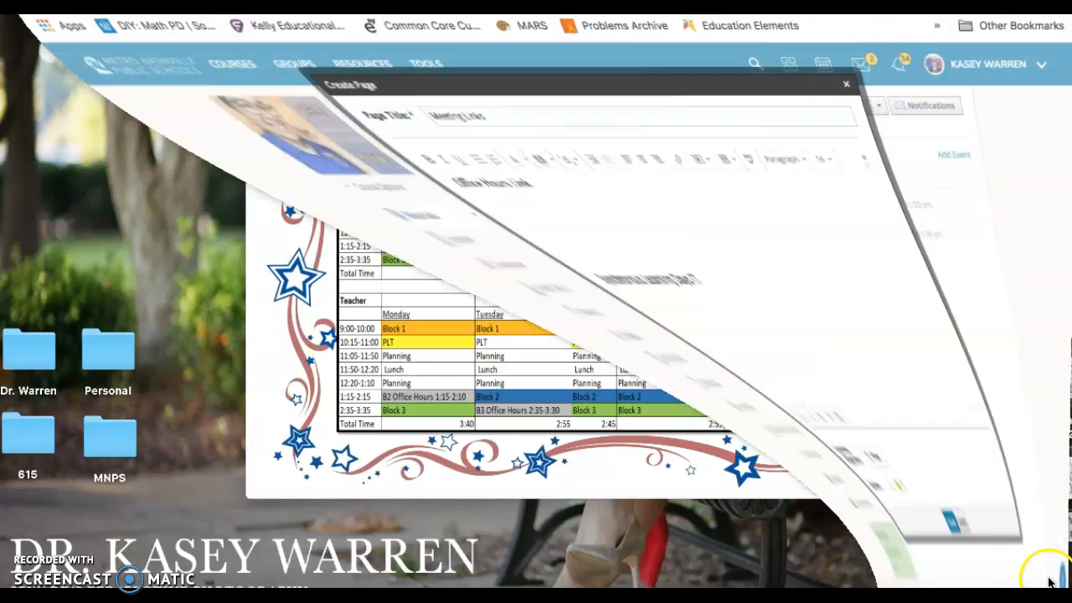
pyautogui.write('M')
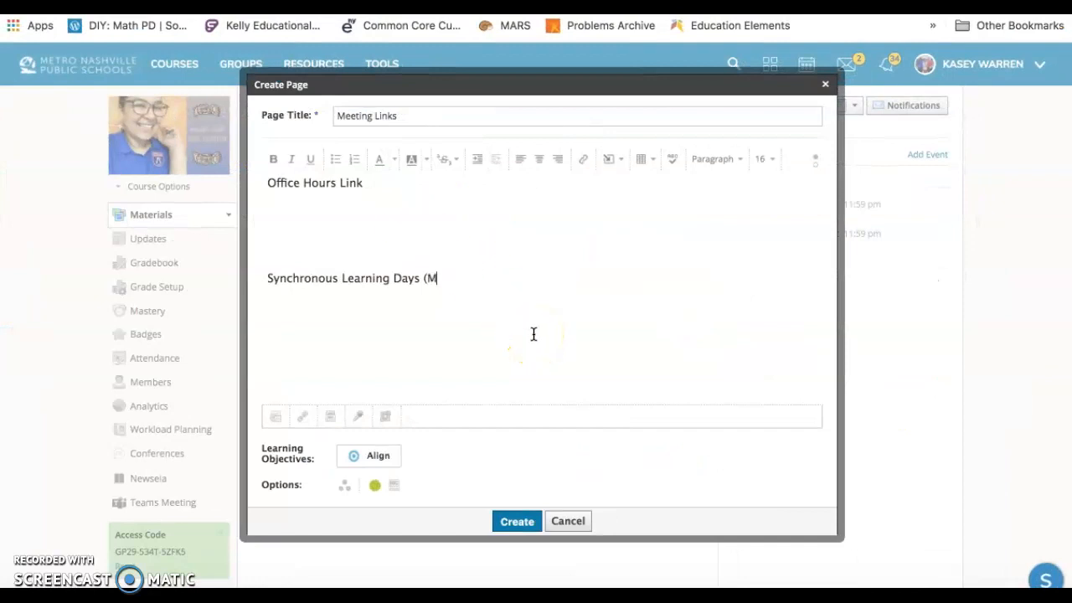
pyautogui.write(', W, and H) from 2:35-3:35:')
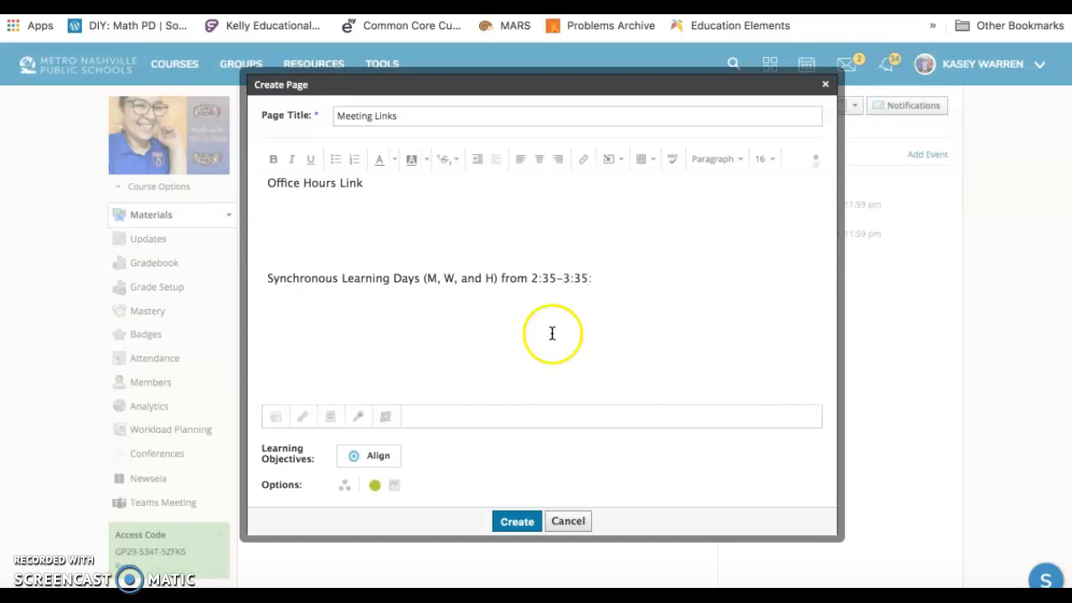
# Add a colon after both lines of the page body and create the Meeting Links page.
pyautogui.click(371, 192)
pyautogui.click(374, 182)
pyautogui.write(':')
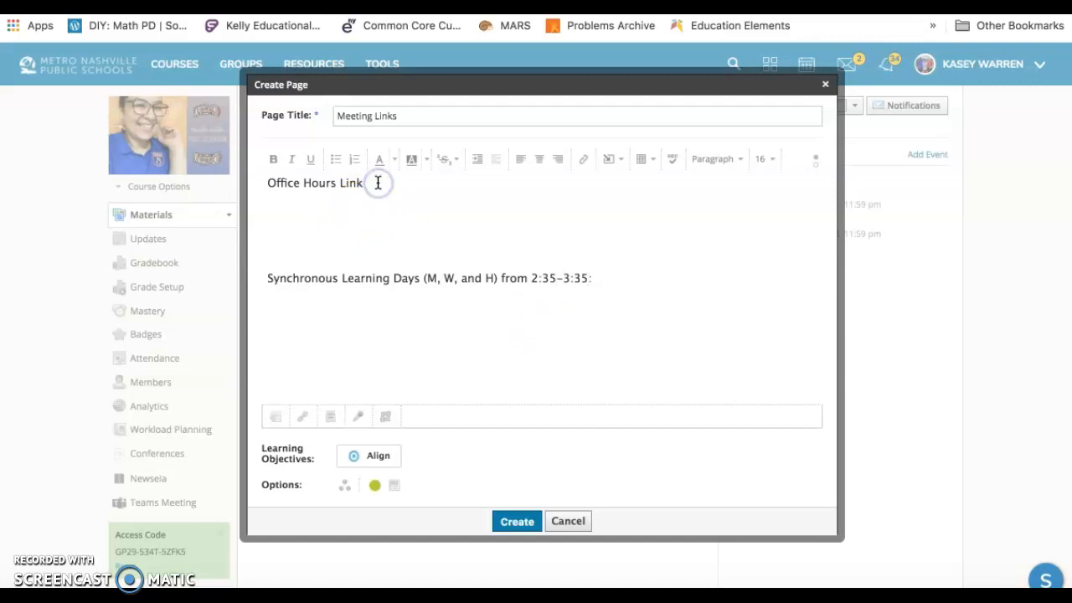
pyautogui.click(516, 522)
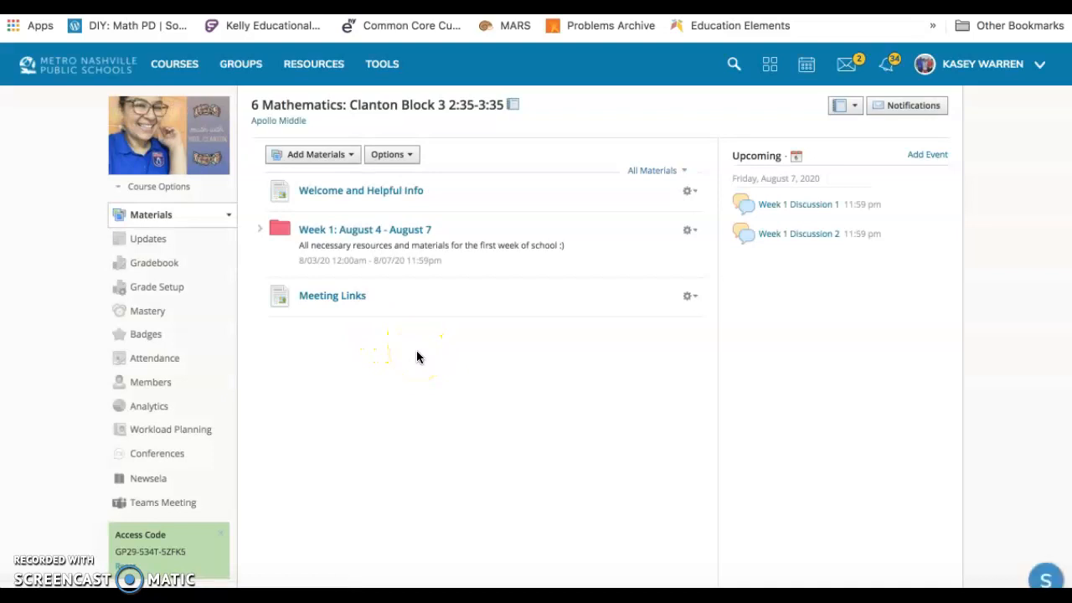
# Start a new file material in the section and attach "Screen Shot 2020-08-06 at 9.26.01 AM" from the Desktop.
pyautogui.click(333, 156)
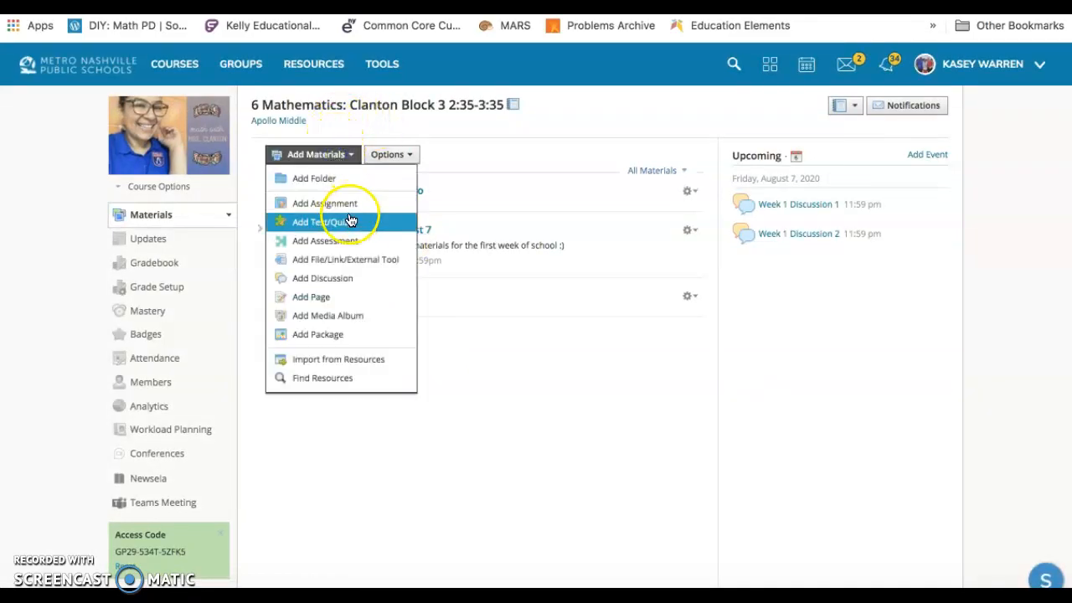
pyautogui.click(351, 261)
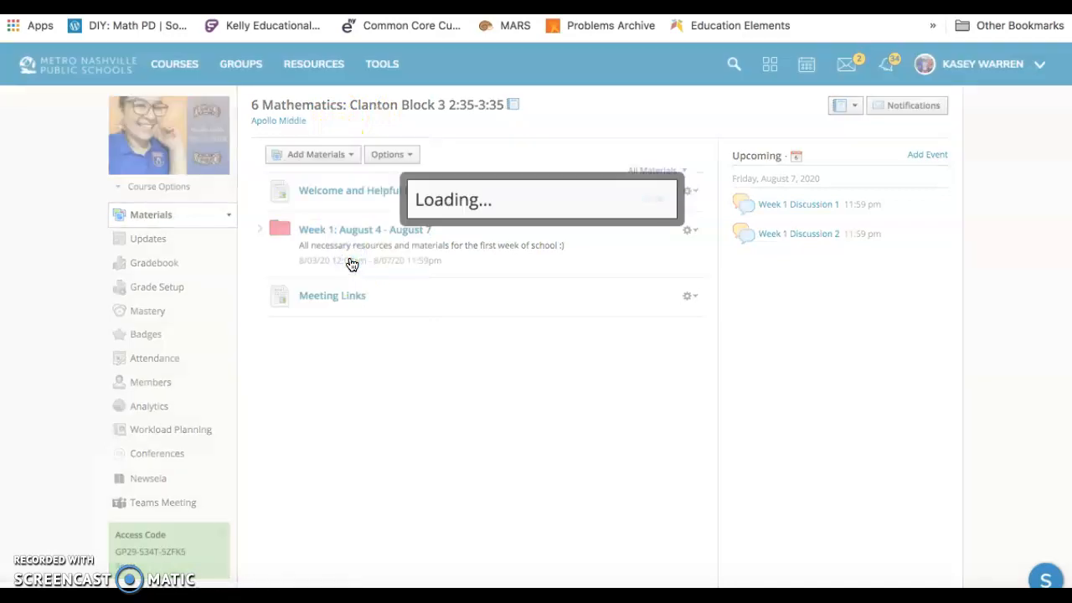
pyautogui.click(407, 217)
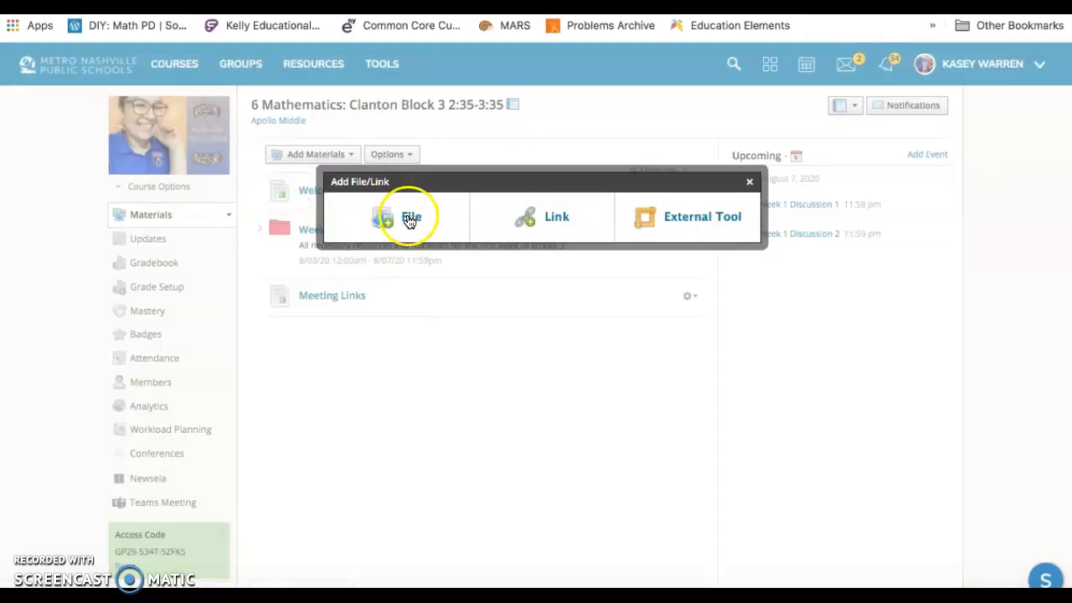
pyautogui.click(425, 201)
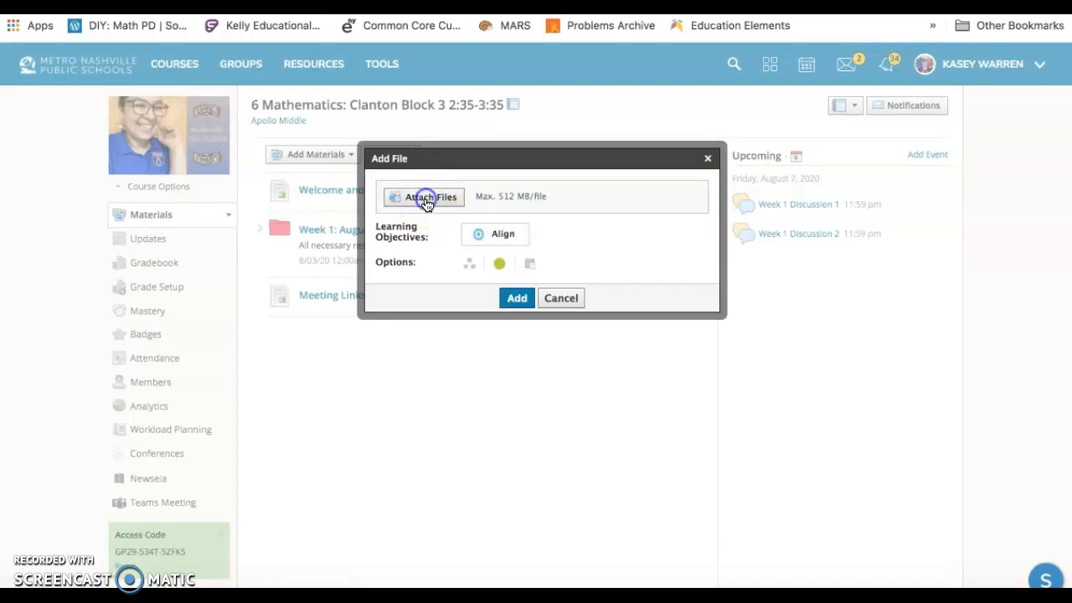
pyautogui.click(363, 184)
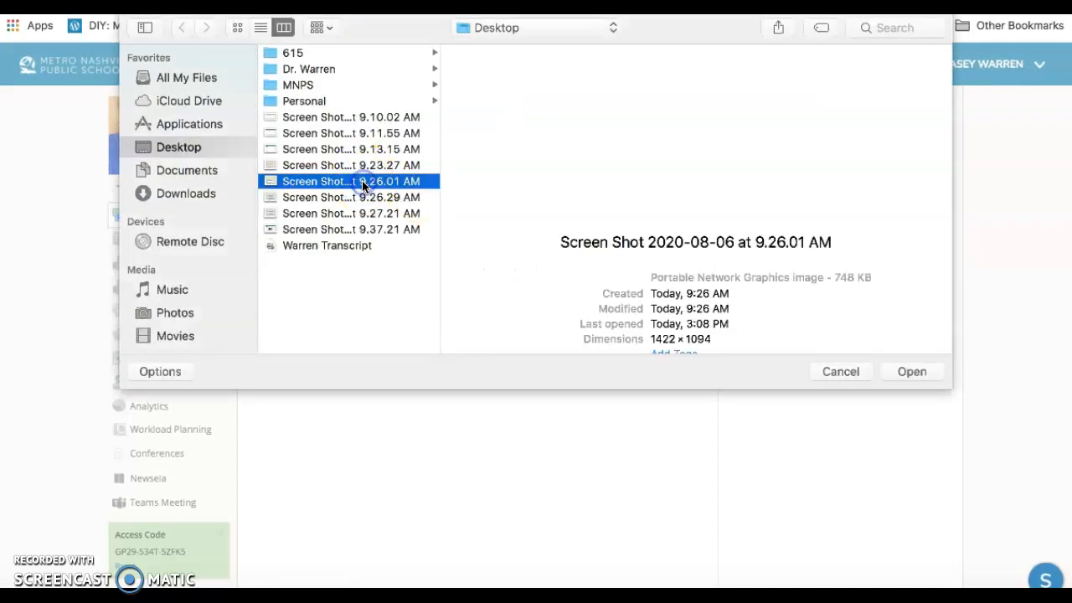
pyautogui.click(893, 374)
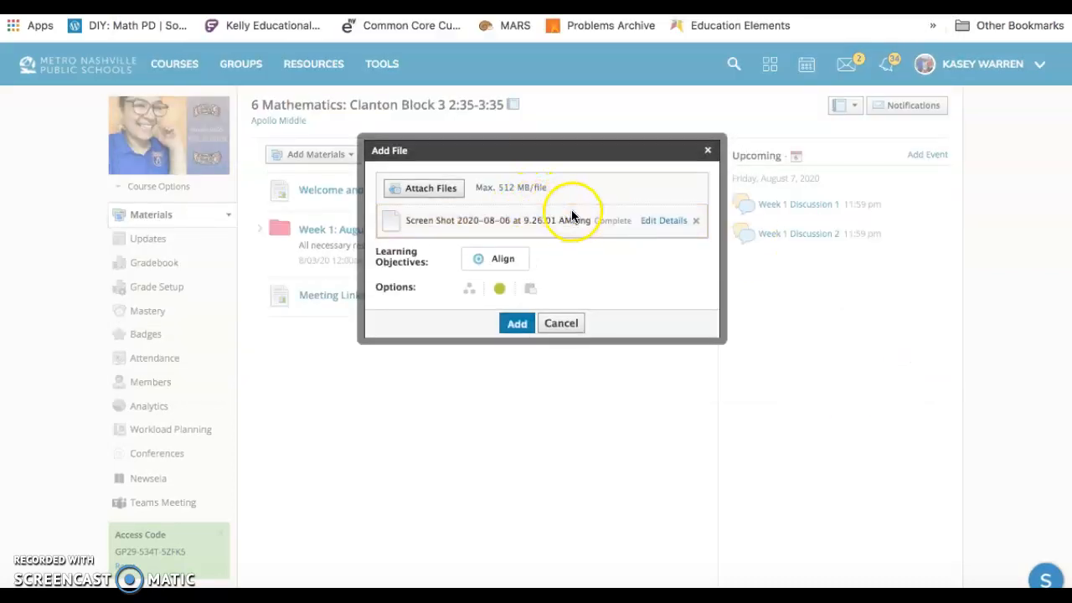
# Title the attached screenshot "Virtual Learning Schedule".
pyautogui.click(660, 220)
pyautogui.click(495, 233)
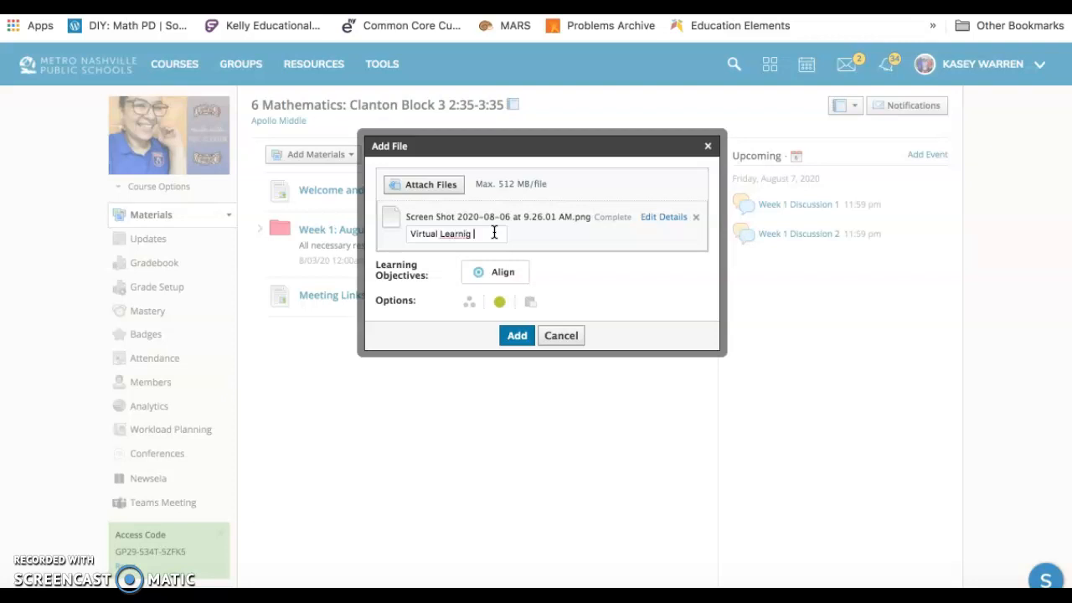
pyautogui.write('Virtual Learning sche')
pyautogui.write('chedule')
# Select two other 6 Mathematics courses to receive a copy of the schedule file, with no folder, and add it.
pyautogui.click(531, 303)
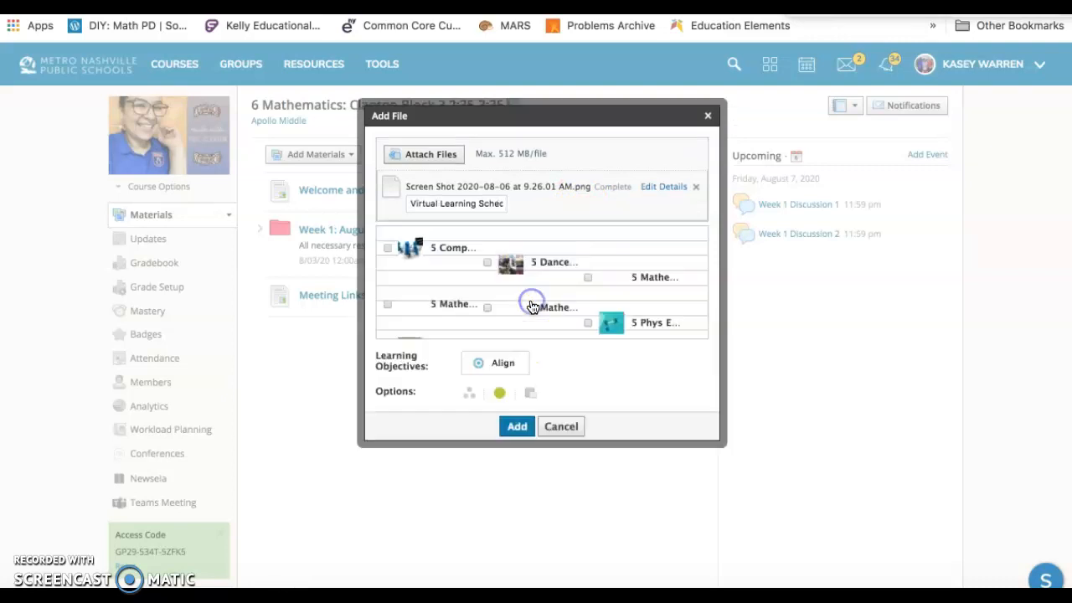
pyautogui.scroll(-2, 529, 291)
pyautogui.scroll(-5, 528, 291)
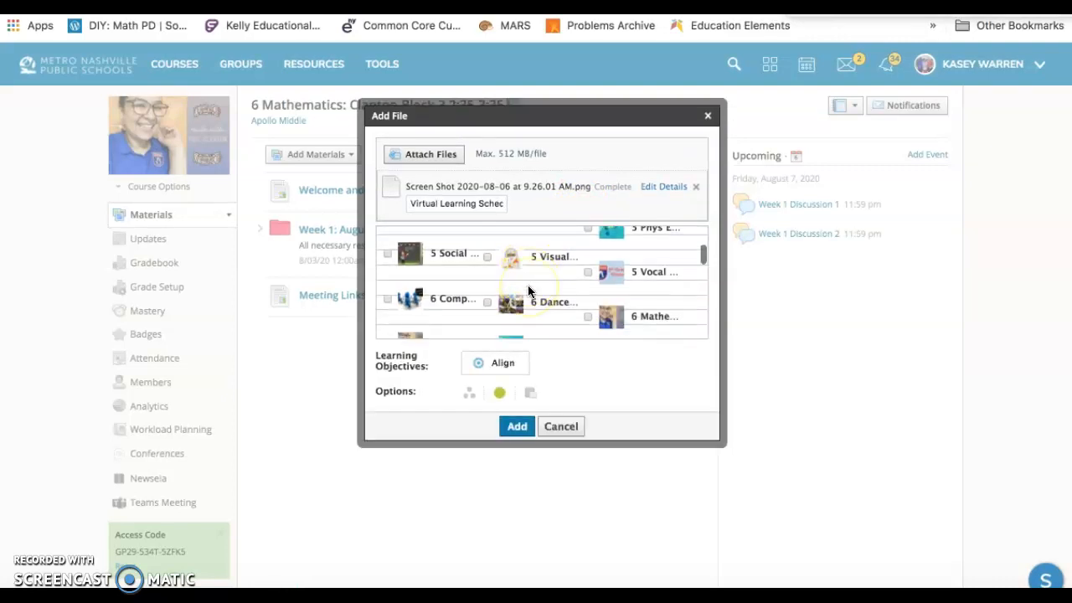
pyautogui.click(584, 262)
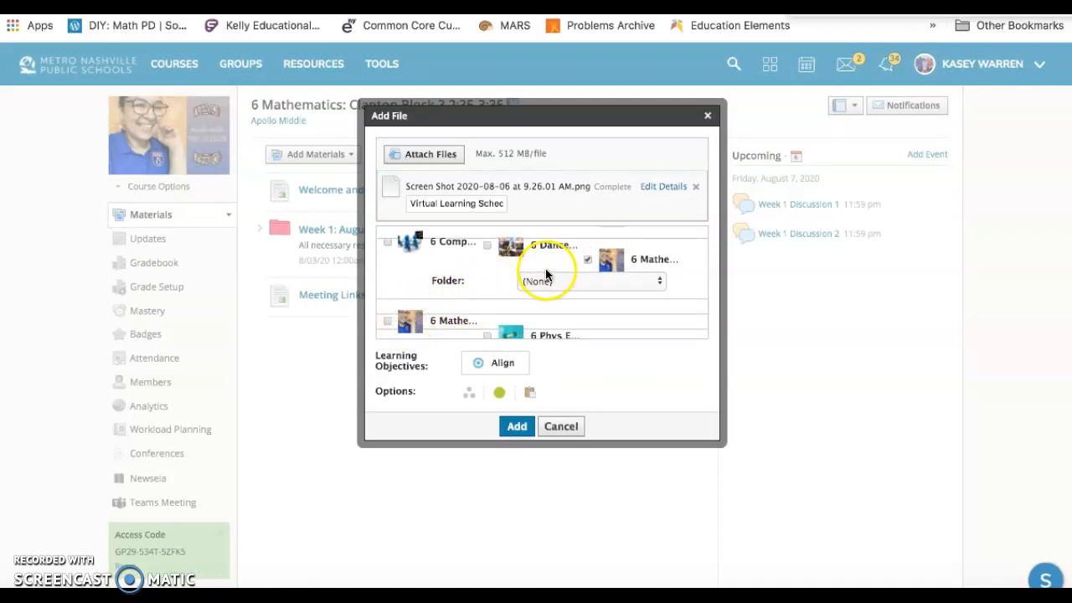
pyautogui.click(387, 321)
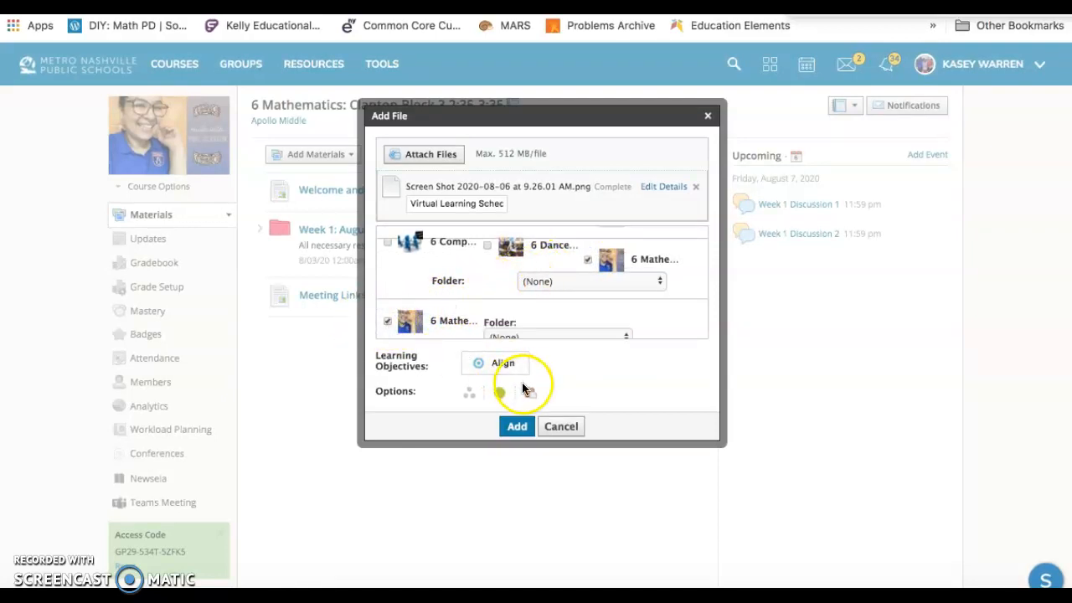
pyautogui.click(517, 427)
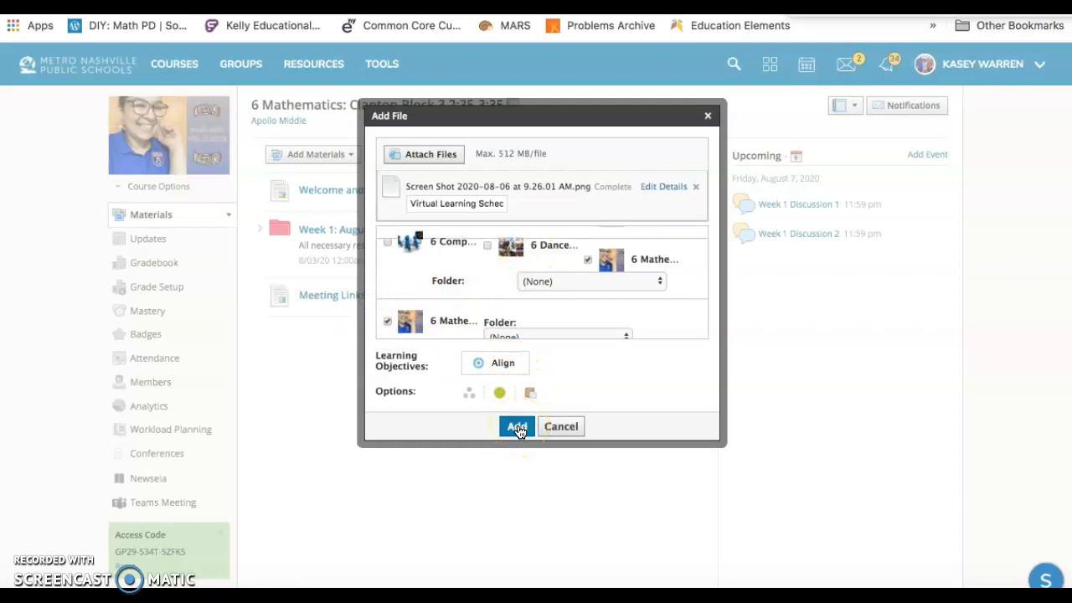
pyautogui.click(519, 429)
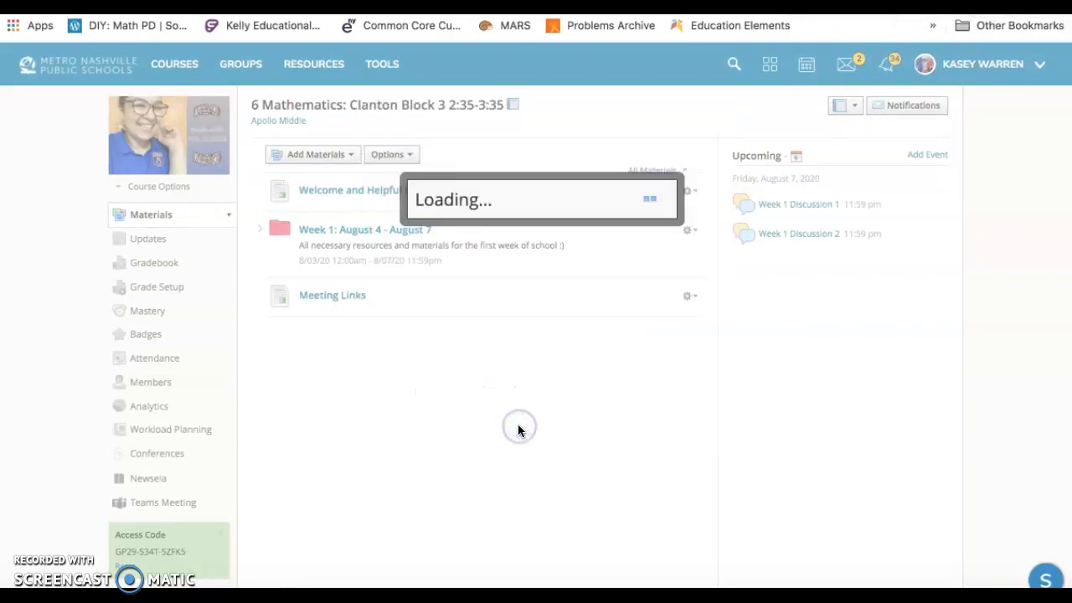
pyautogui.click(545, 414)
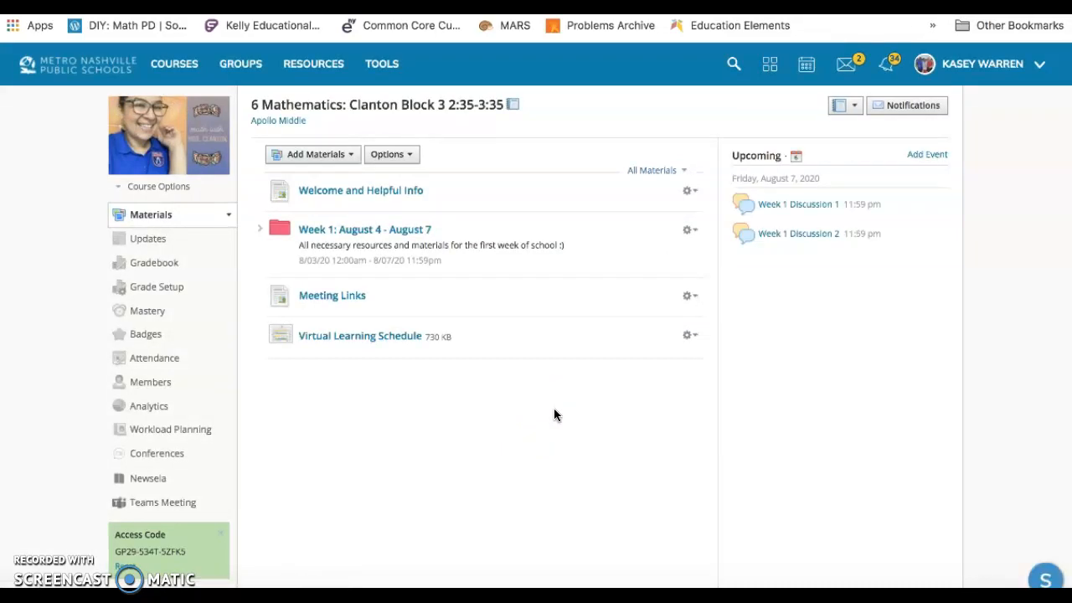
# Open the Meeting Links page from the section's materials and start editing it.
pyautogui.click(337, 302)
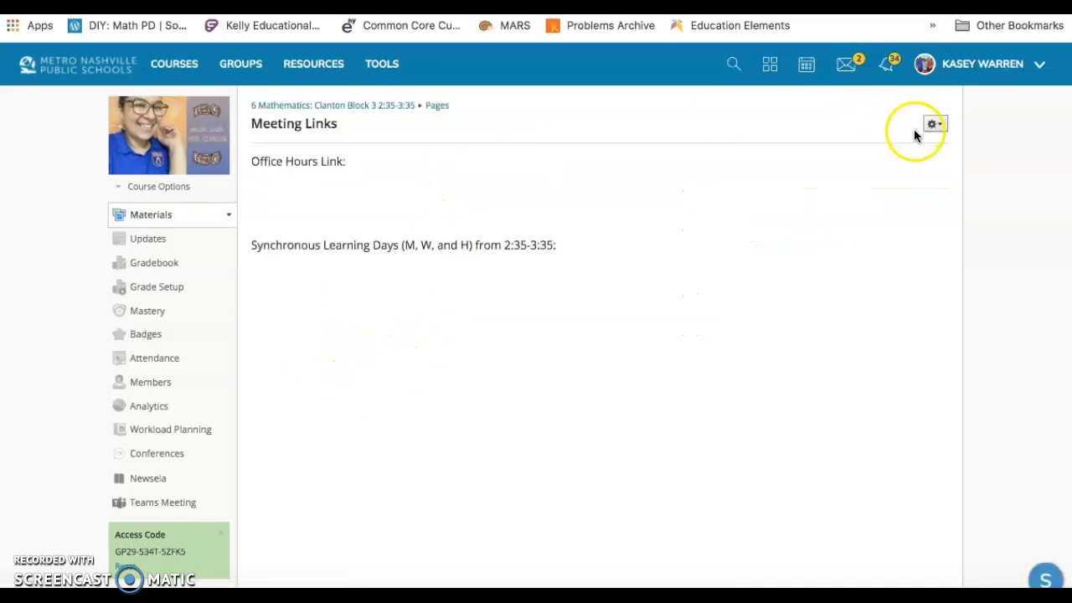
pyautogui.click(937, 124)
pyautogui.click(926, 153)
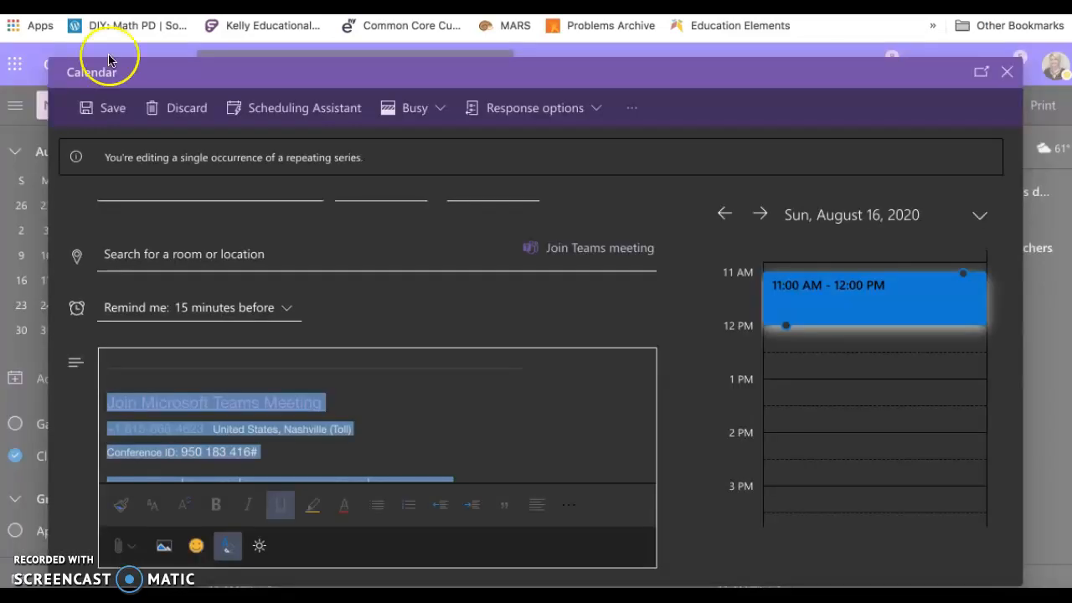
# In the Outlook calendar, close the open event and start a new one titled with the teacher's surname and "Office Hours".
pyautogui.click(1005, 73)
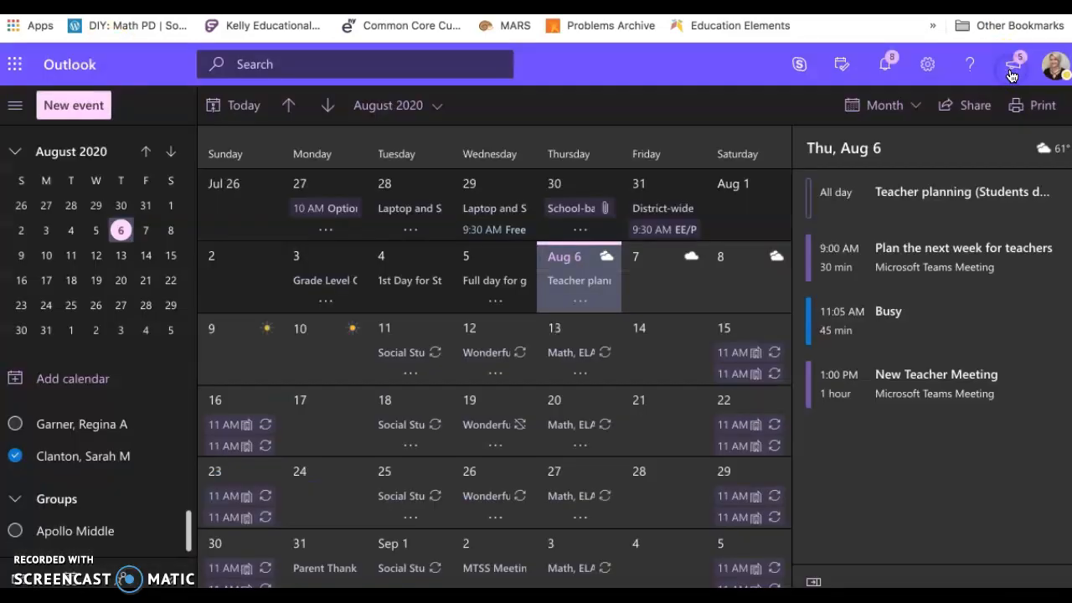
pyautogui.click(74, 577)
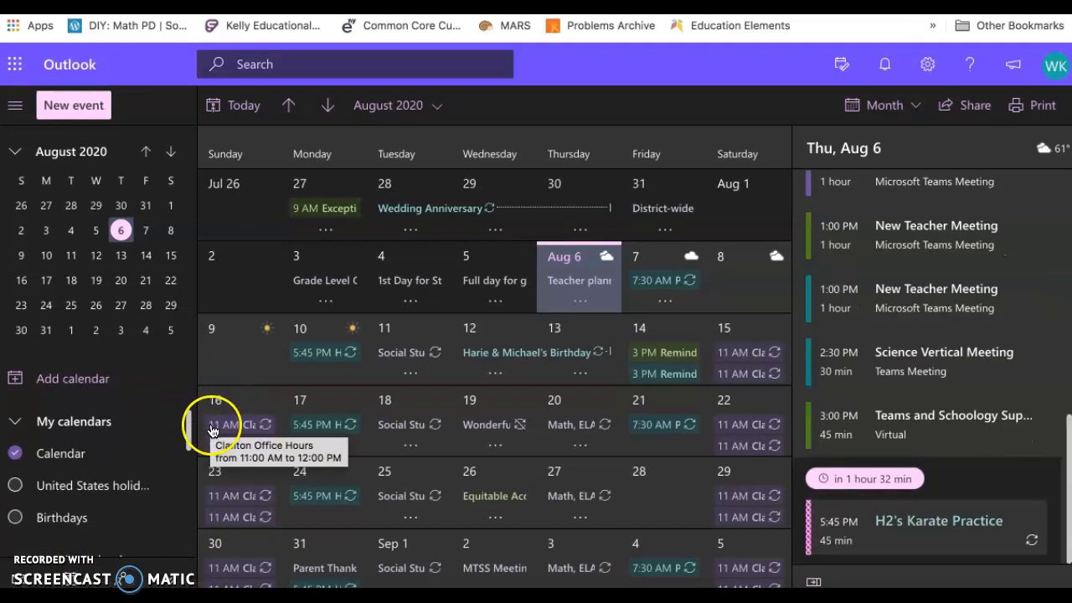
pyautogui.click(75, 106)
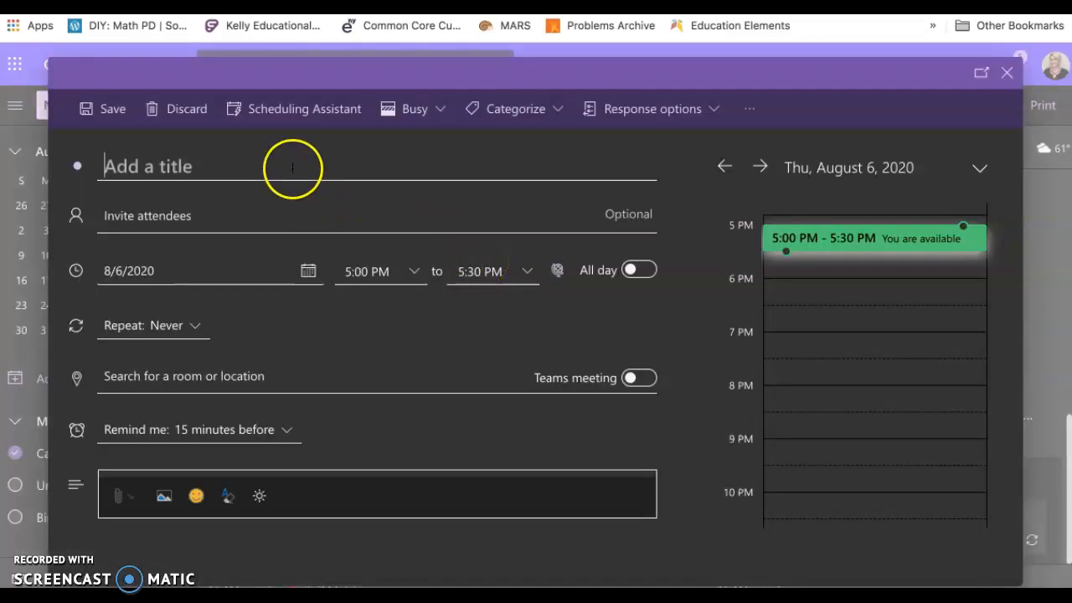
pyautogui.write('OClanton')
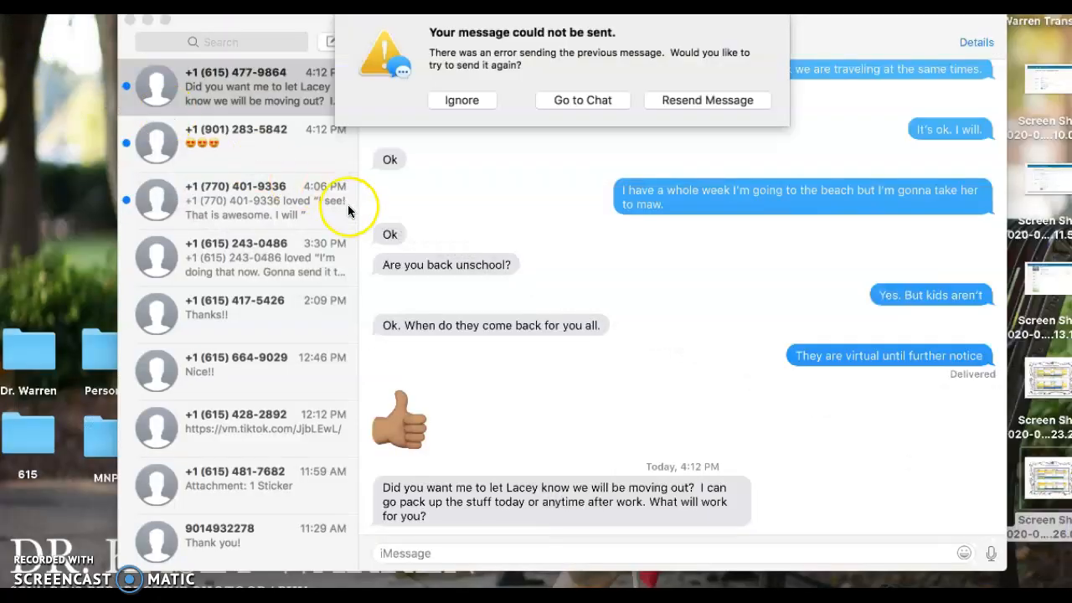
# Dismiss the unsent message alert, check the 6th Grade Virtual Schedule, and return to the Outlook event.
pyautogui.click(457, 101)
pyautogui.click(127, 21)
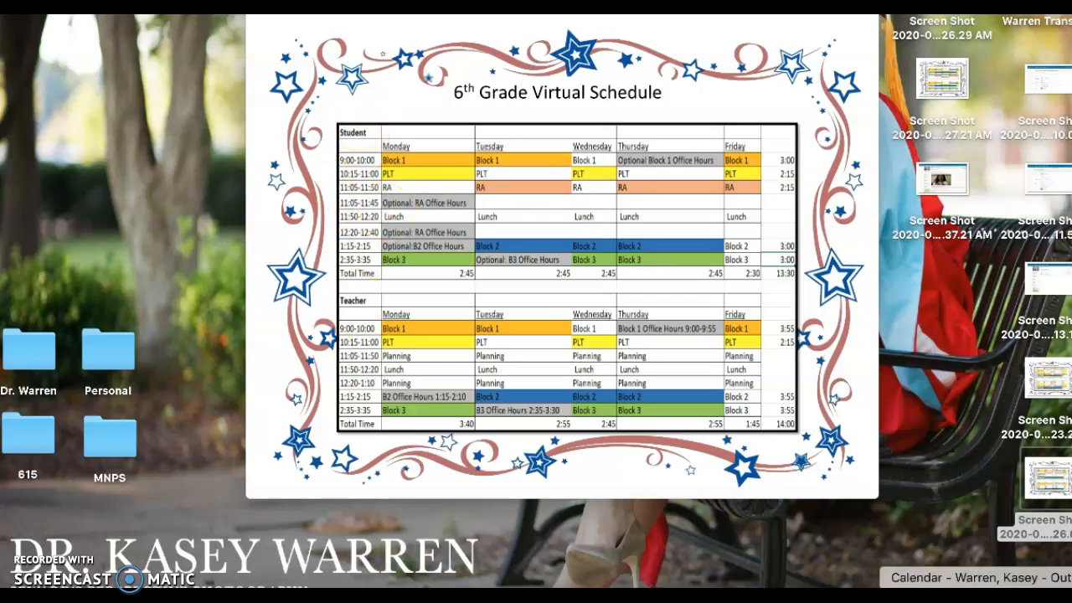
pyautogui.click(1023, 593)
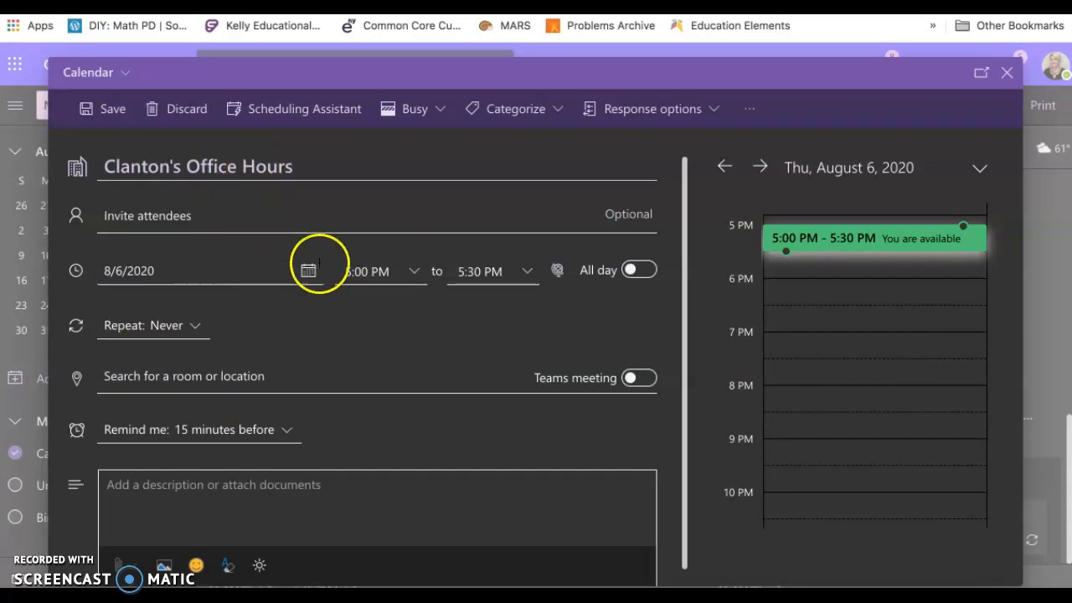
# Set the office hours event to run from 11:05 AM to 12:05 PM.
pyautogui.click(416, 276)
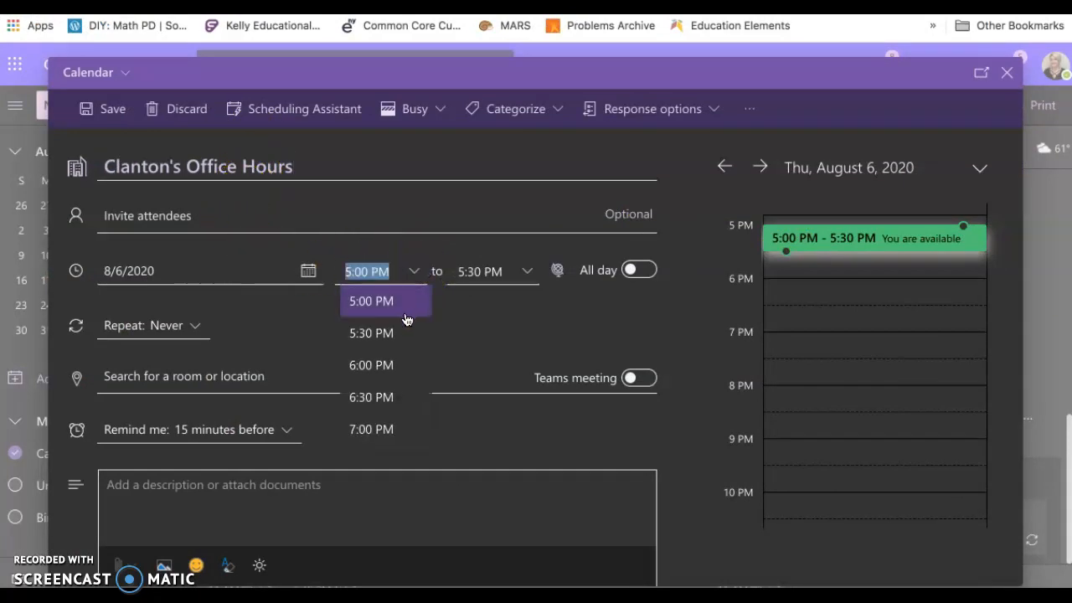
pyautogui.scroll(1, 392, 332)
pyautogui.scroll(5, 391, 332)
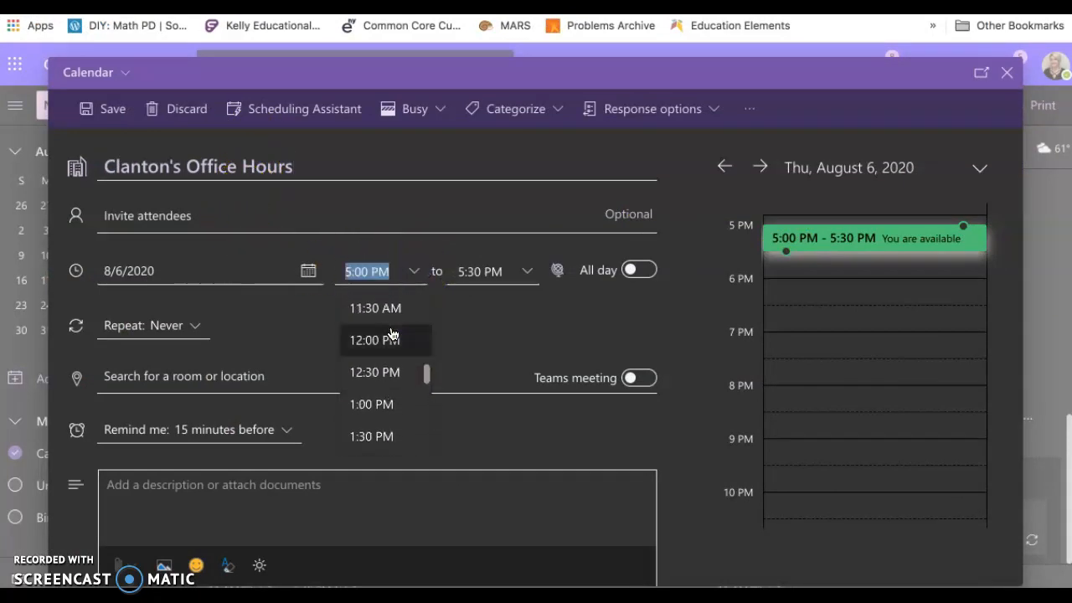
pyautogui.click(391, 328)
pyautogui.click(371, 268)
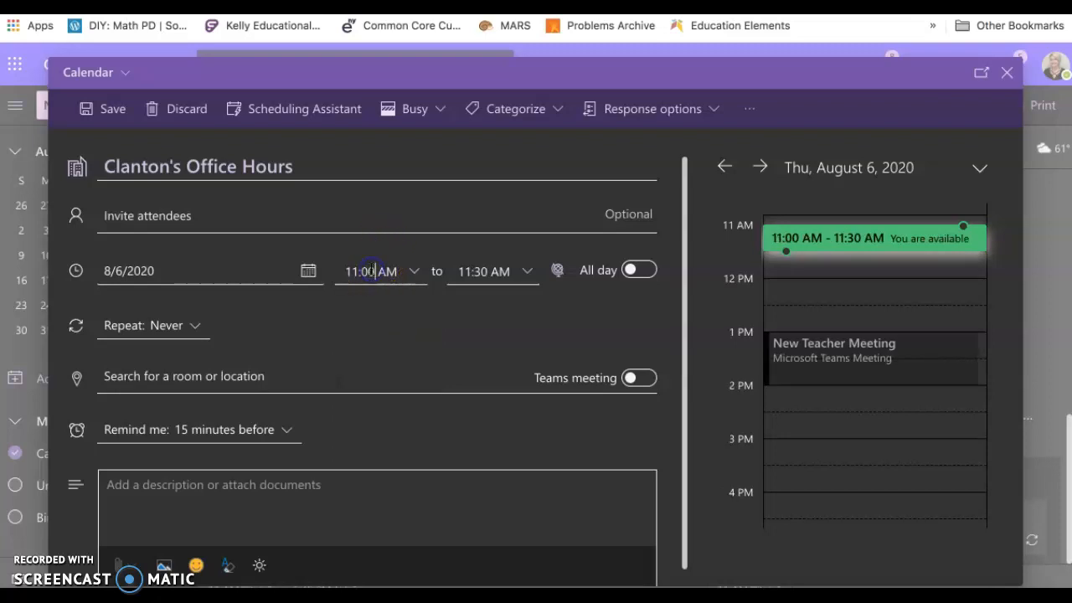
pyautogui.click(479, 271)
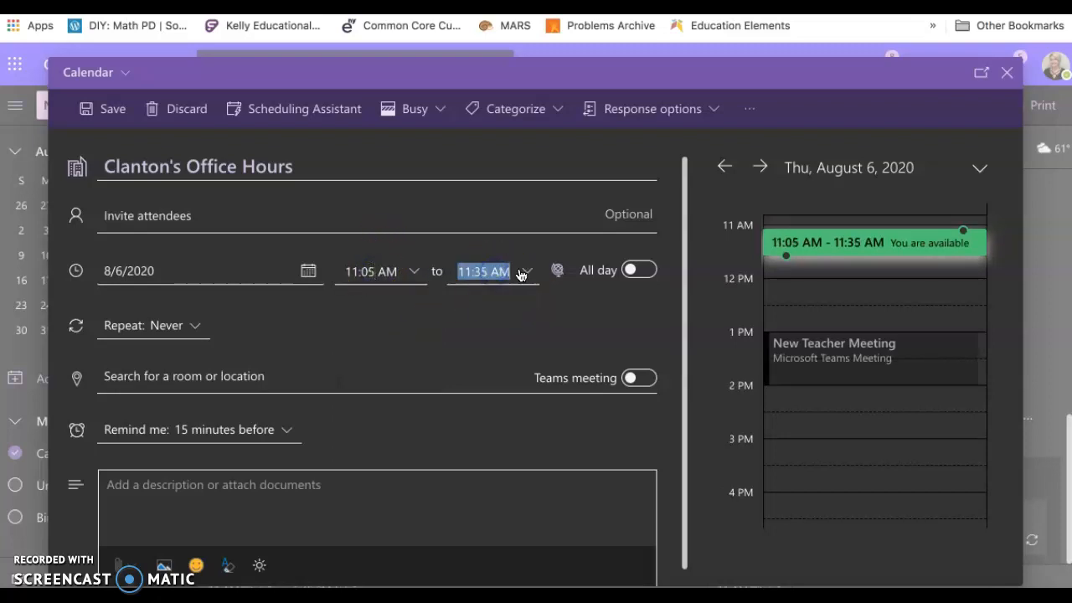
pyautogui.click(528, 272)
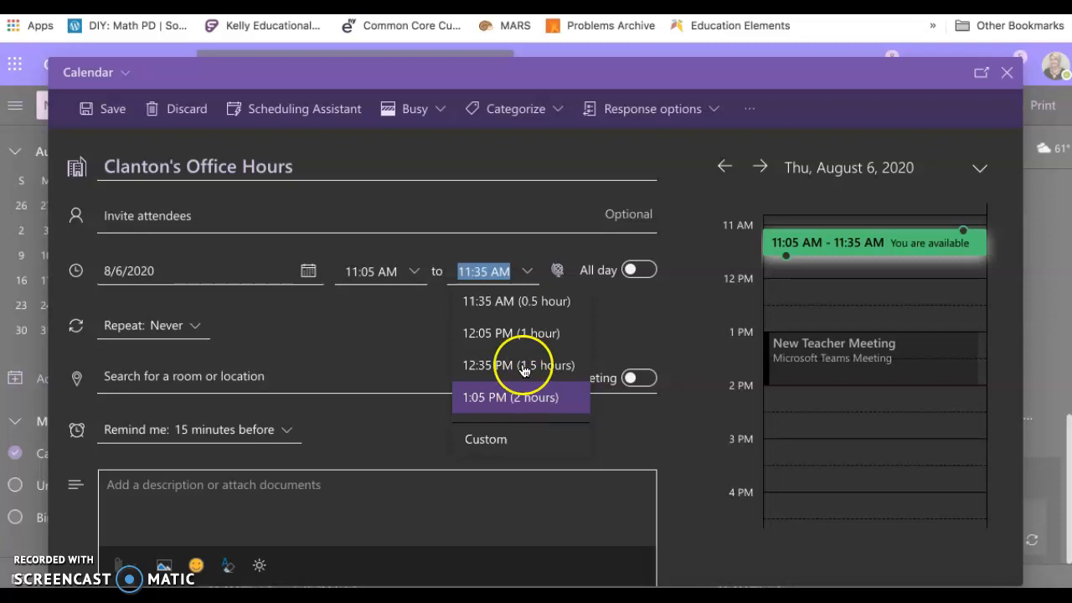
pyautogui.click(515, 335)
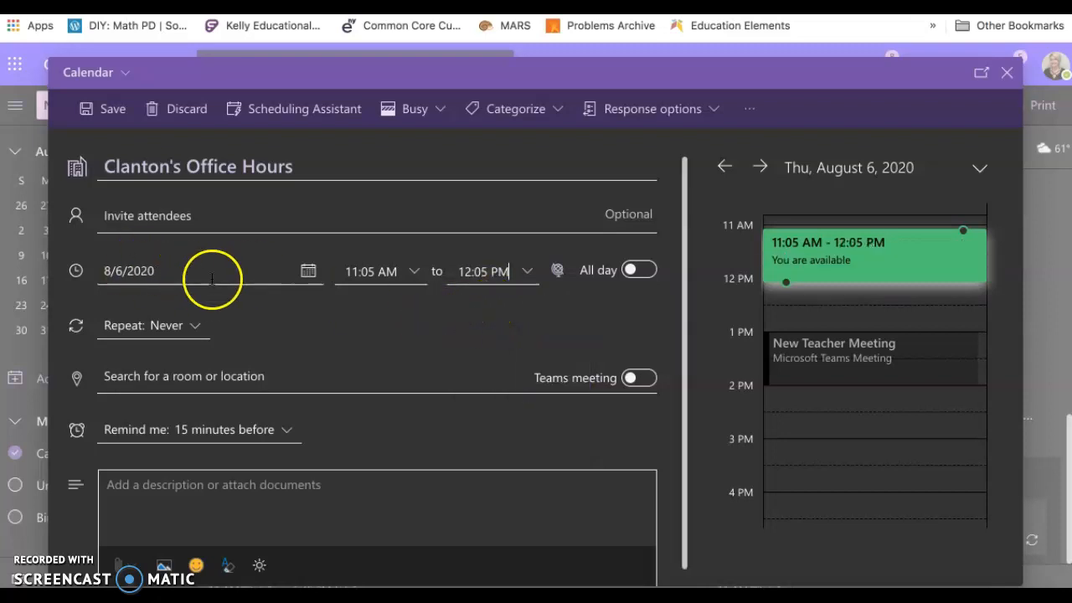
# Set the office hours event's date to August 10, 2020 and choose to repeat it every day.
pyautogui.click(306, 274)
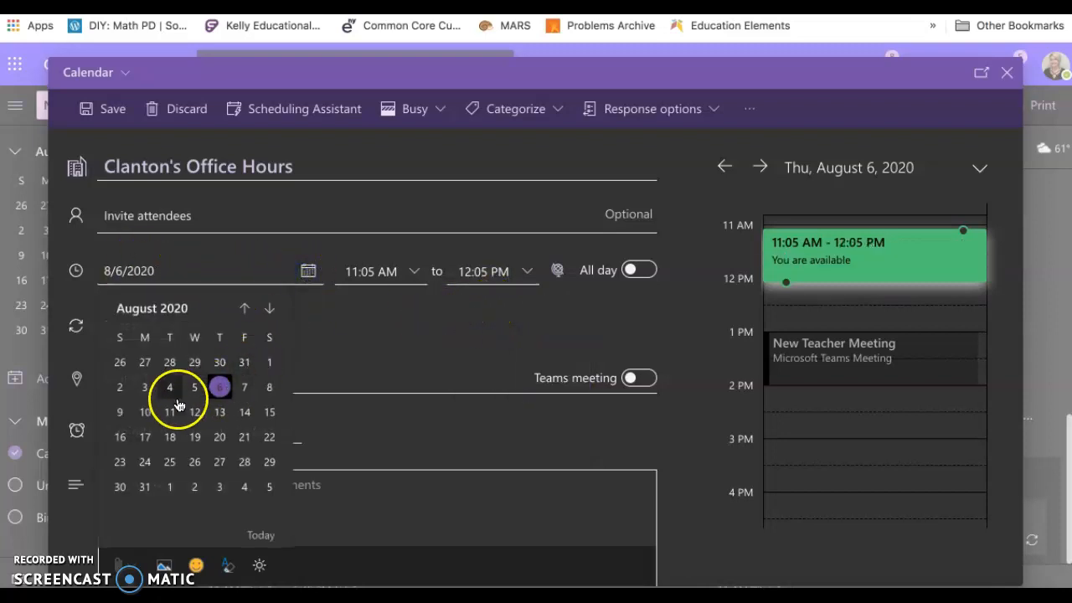
pyautogui.click(149, 413)
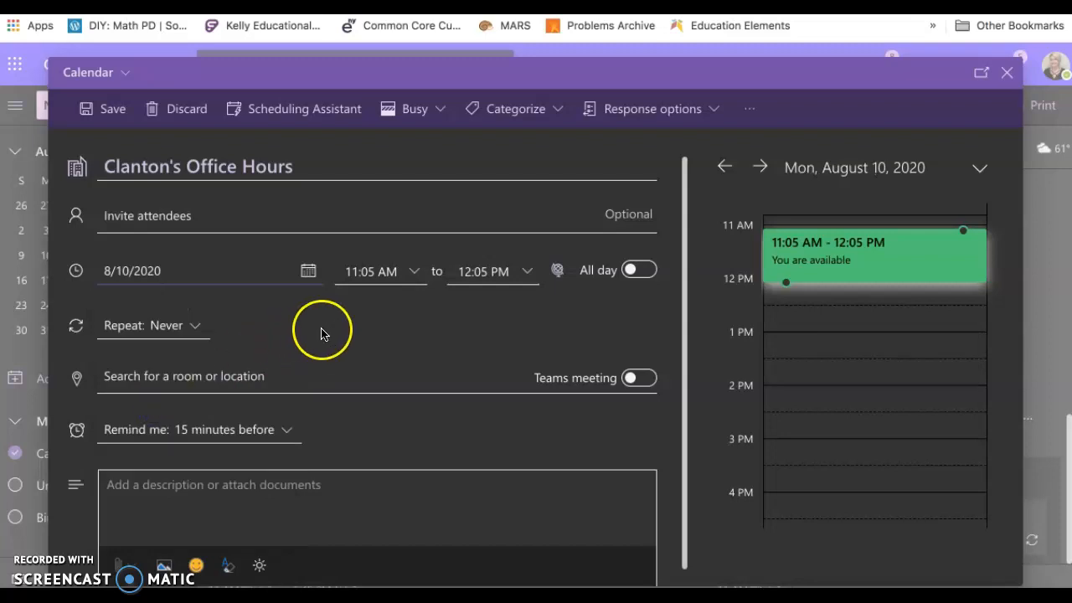
pyautogui.click(183, 327)
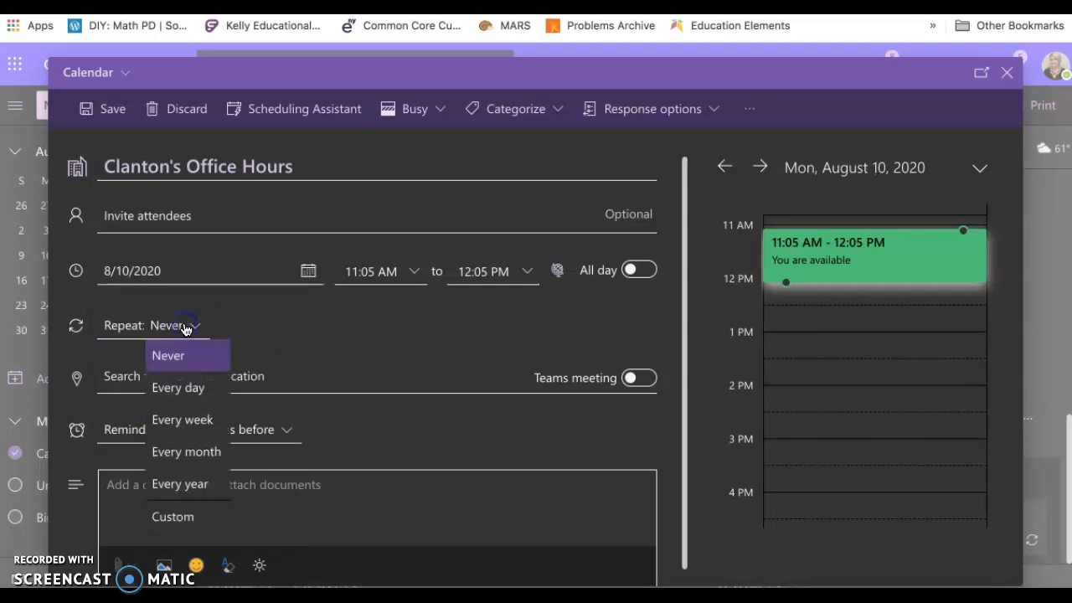
pyautogui.click(194, 389)
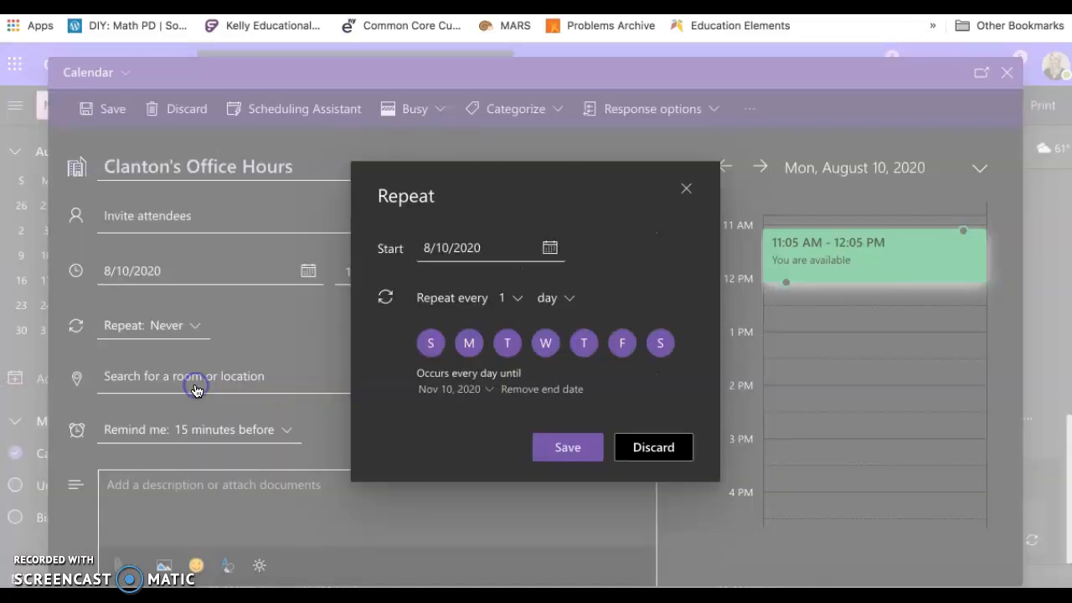
pyautogui.click(469, 342)
pyautogui.click(507, 343)
pyautogui.click(546, 343)
pyautogui.click(586, 345)
pyautogui.click(621, 345)
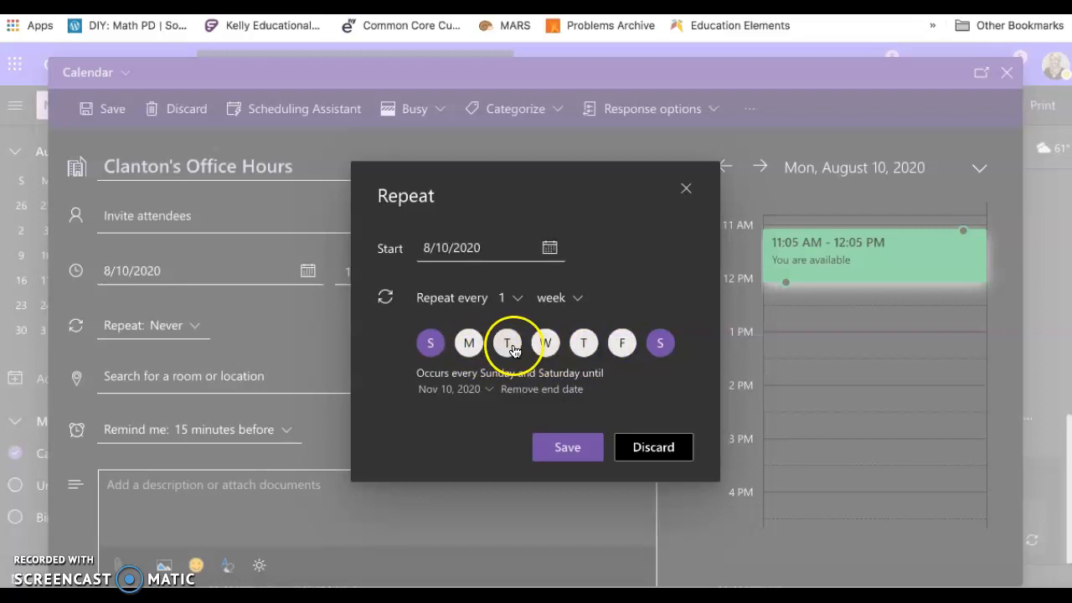
pyautogui.click(468, 345)
pyautogui.click(507, 345)
pyautogui.click(546, 345)
pyautogui.click(584, 345)
pyautogui.click(624, 340)
# Exclude Sunday and Saturday from the recurrence and save the weekday repeat pattern.
pyautogui.click(431, 344)
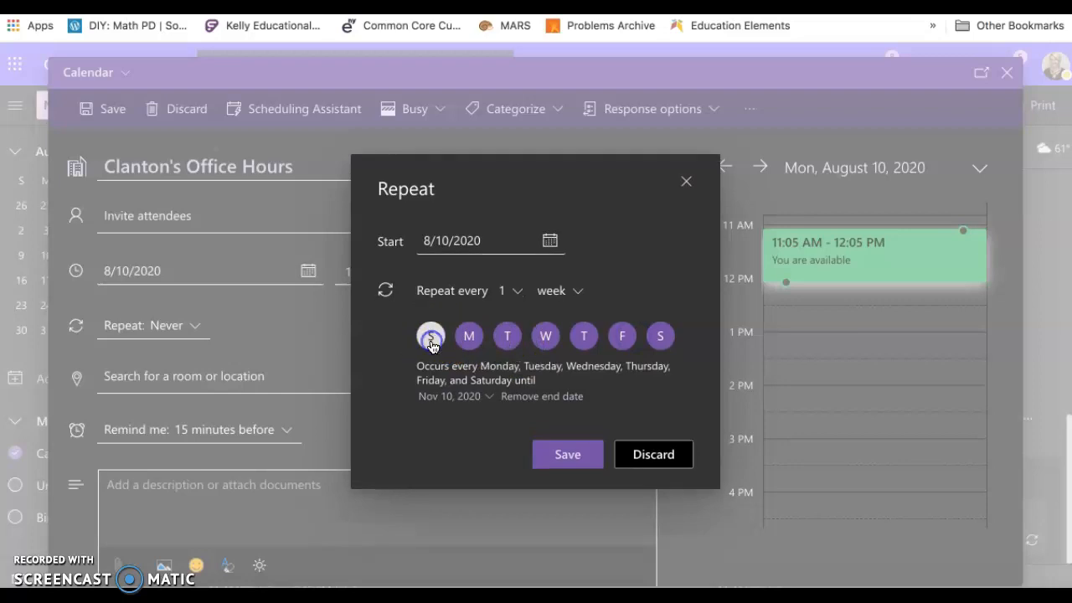
pyautogui.click(660, 344)
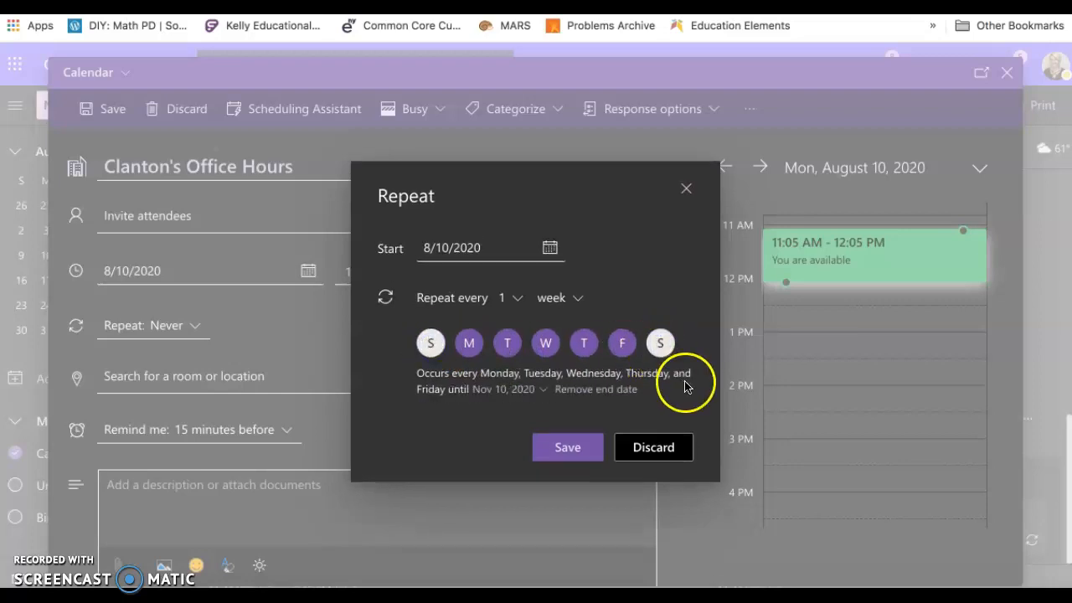
pyautogui.click(585, 447)
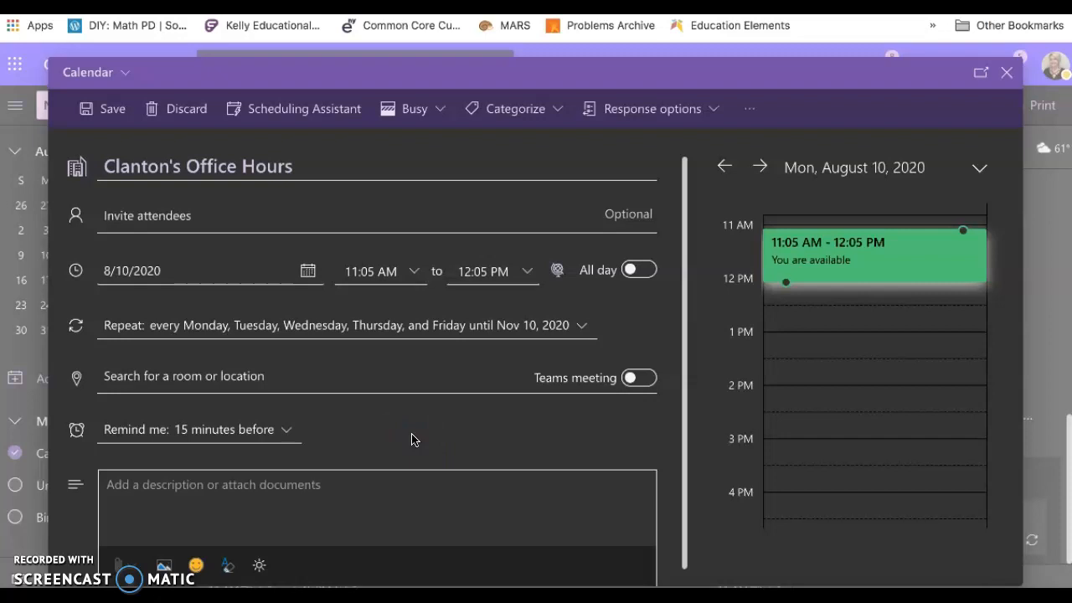
# Save the recurring office hours event and skip the suggestion to shorten all events.
pyautogui.click(381, 433)
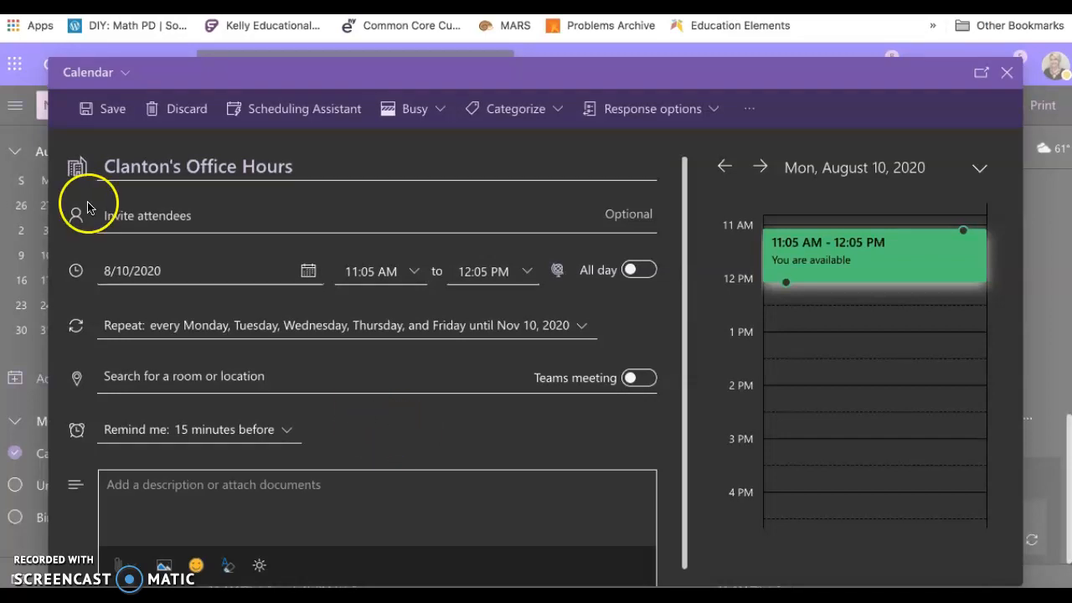
pyautogui.click(104, 113)
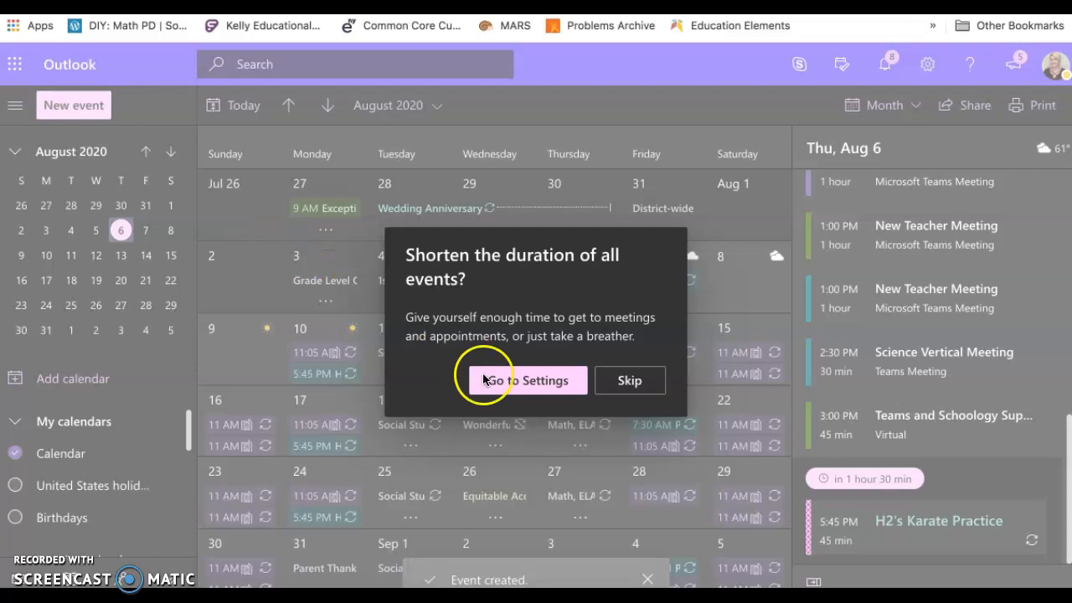
pyautogui.click(610, 384)
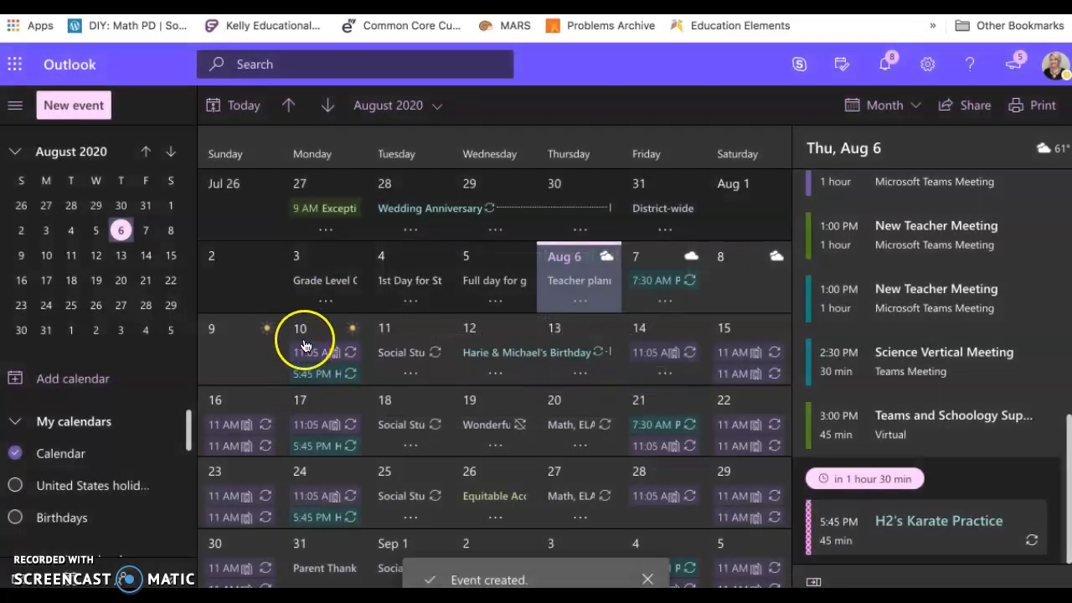
# Open the office hours event on Monday, August 10 and start editing only this occurrence.
pyautogui.click(310, 335)
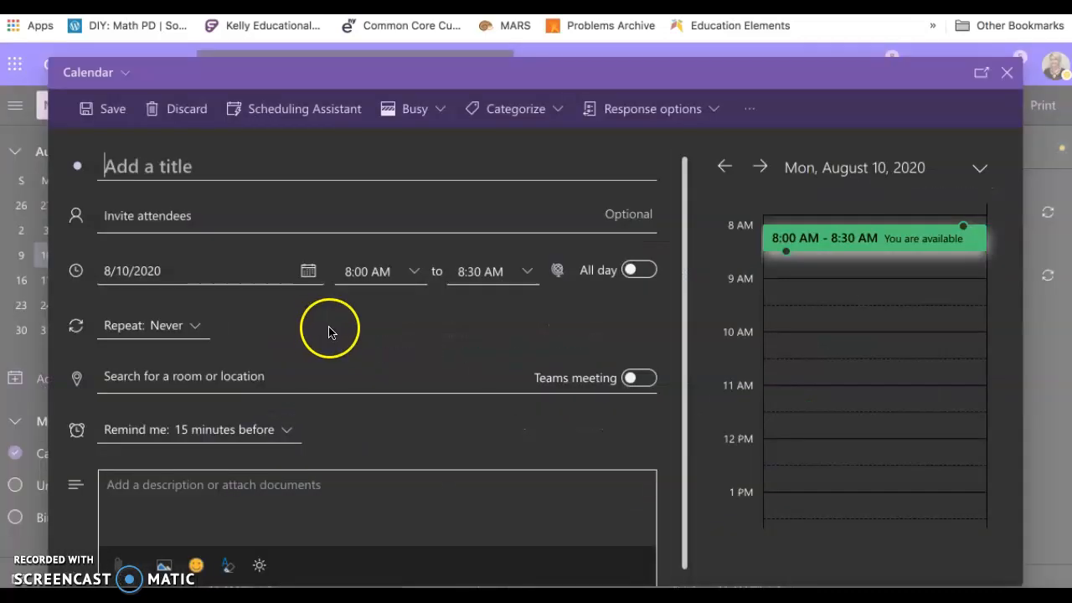
pyautogui.press('Escape')
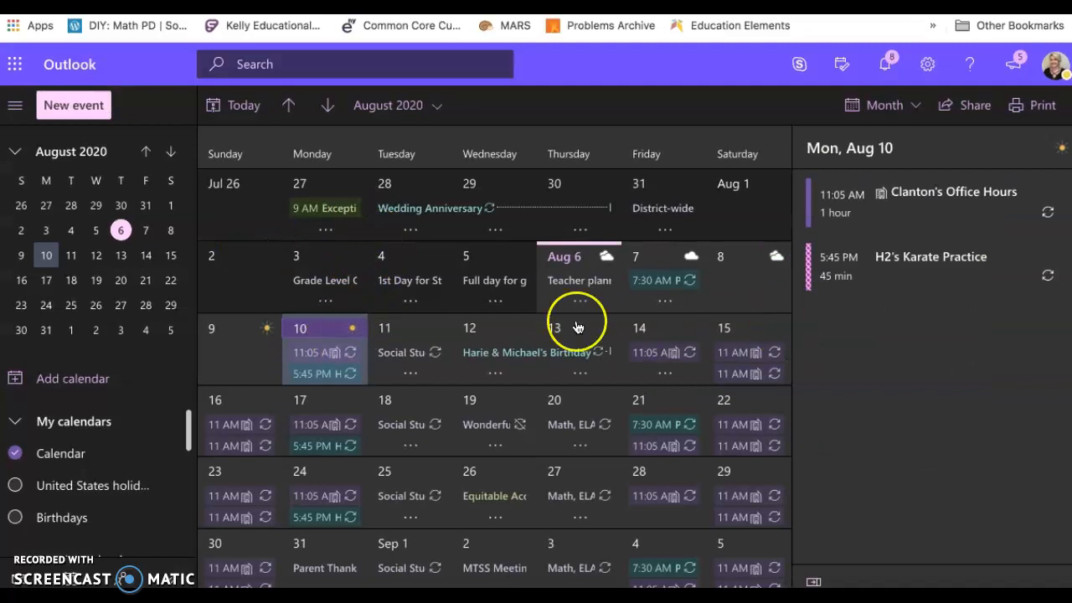
pyautogui.click(929, 221)
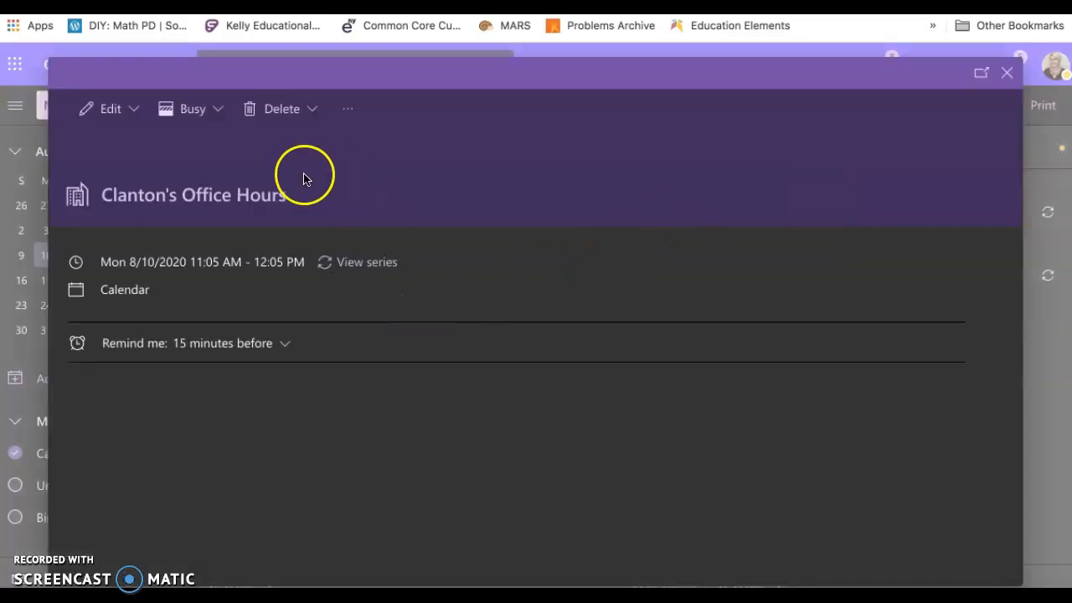
pyautogui.click(117, 110)
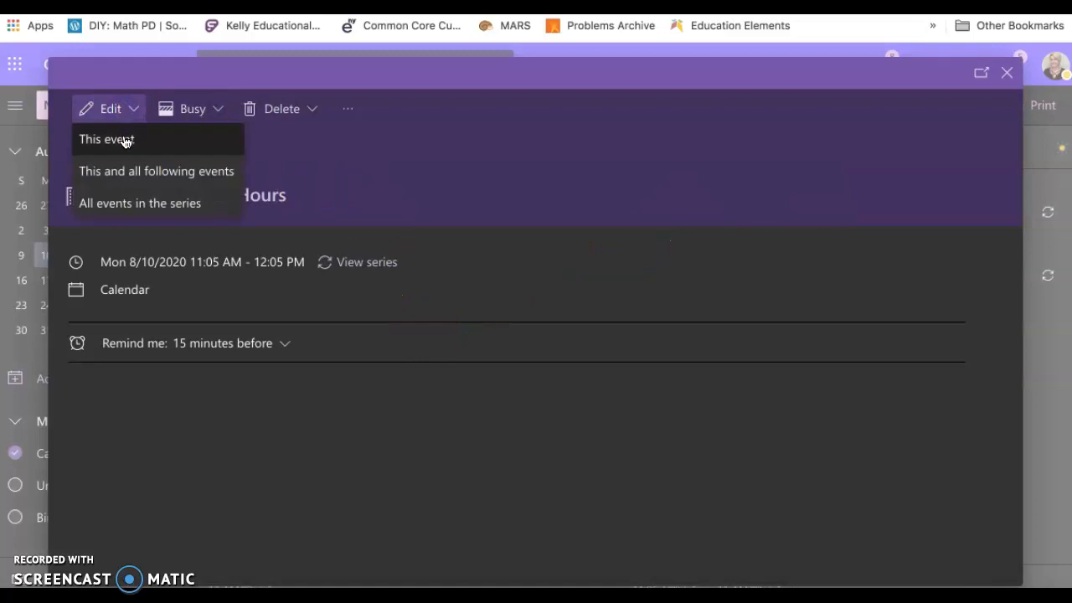
pyautogui.click(126, 140)
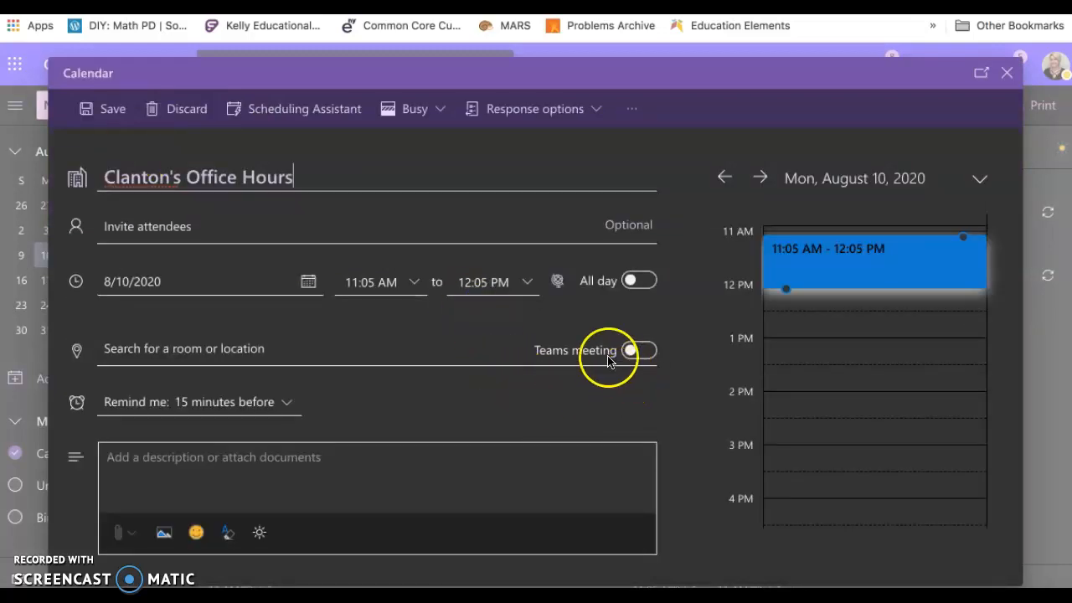
# Make the August 10 office hours occurrence a Teams meeting and save it.
pyautogui.click(641, 355)
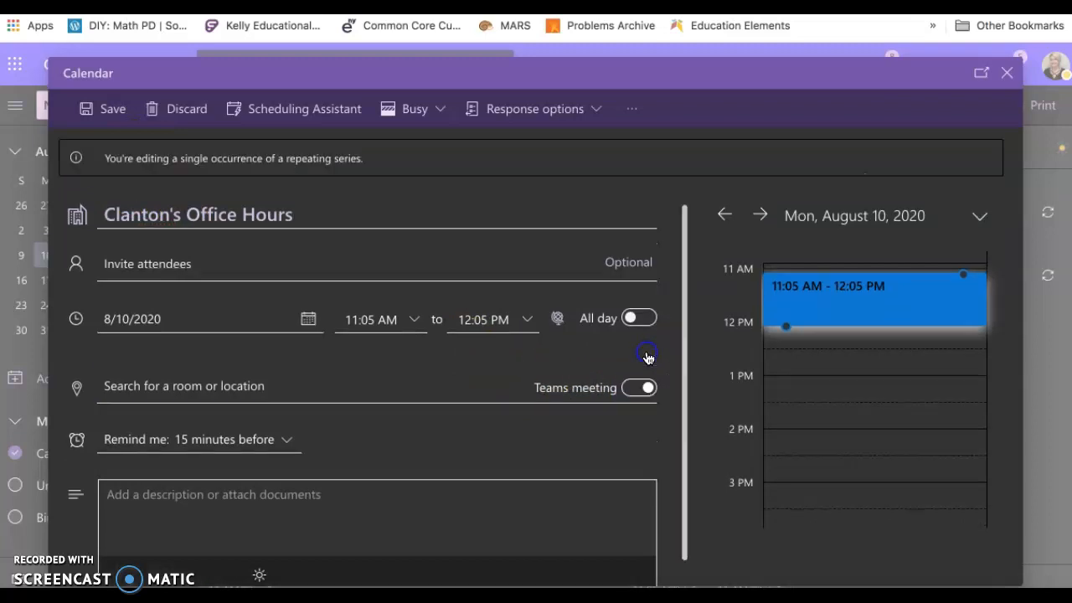
pyautogui.scroll(-1, 587, 445)
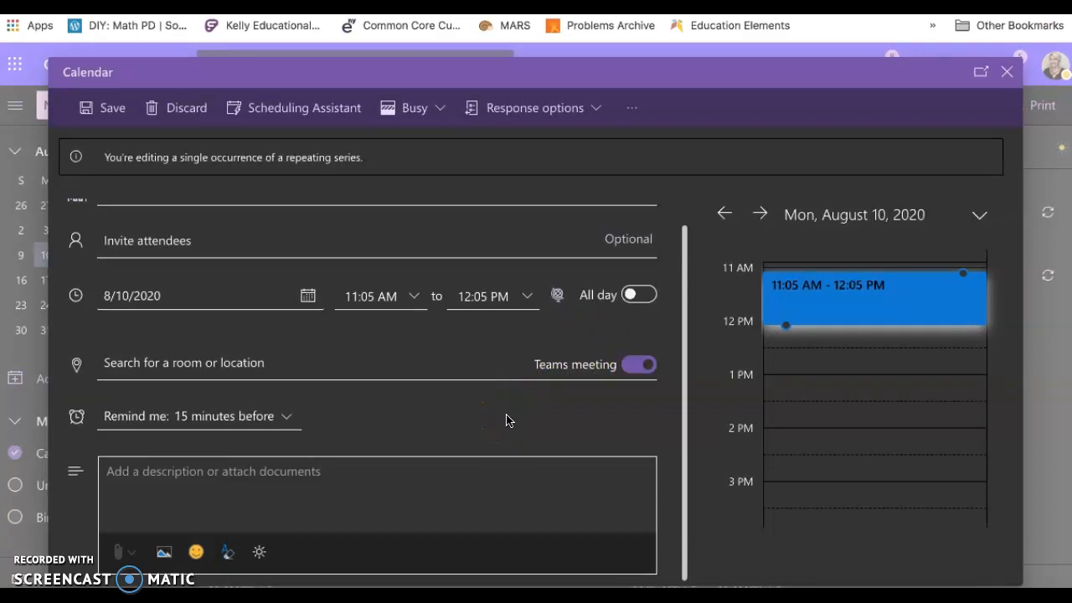
pyautogui.scroll(1, 506, 420)
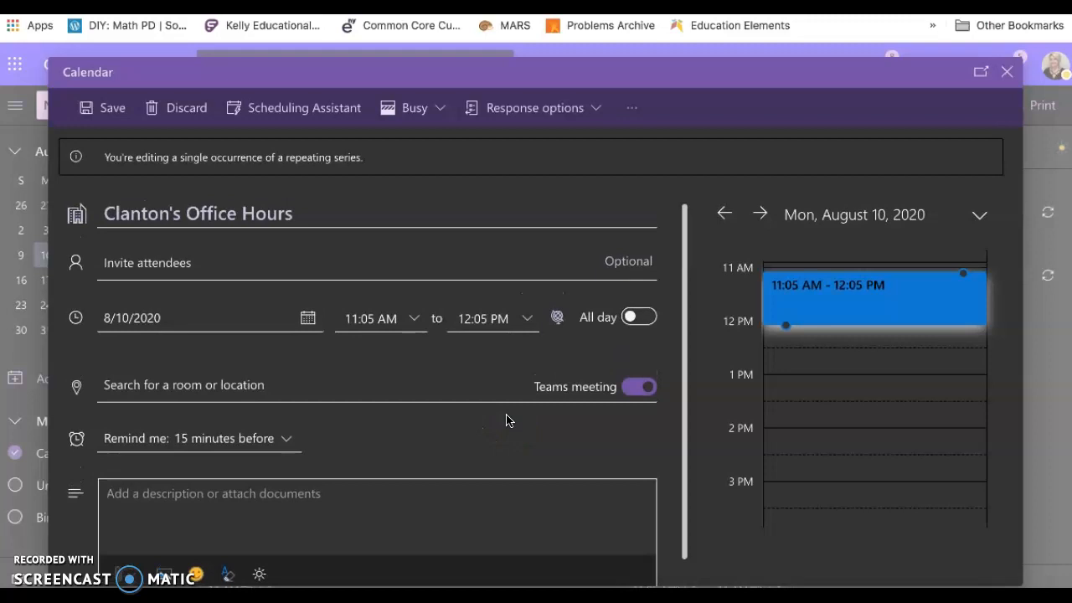
pyautogui.scroll(-1, 506, 420)
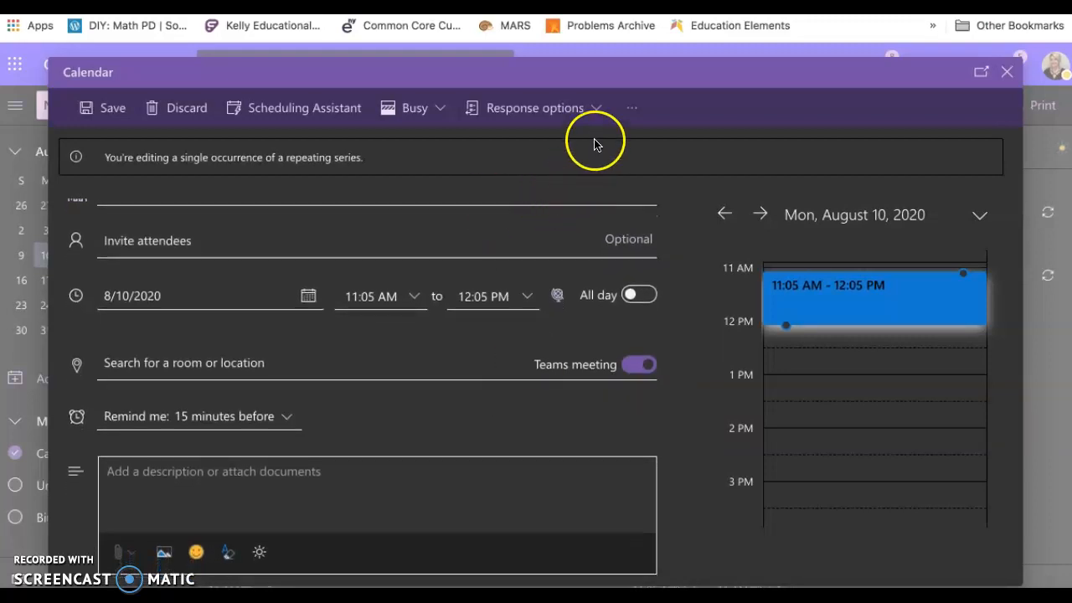
pyautogui.click(630, 112)
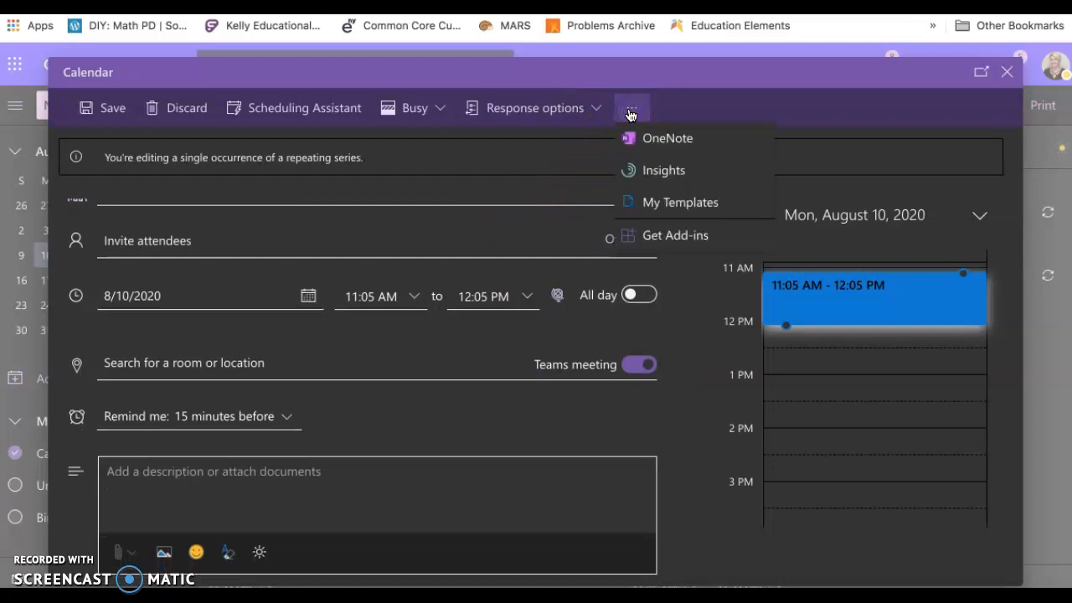
pyautogui.click(630, 112)
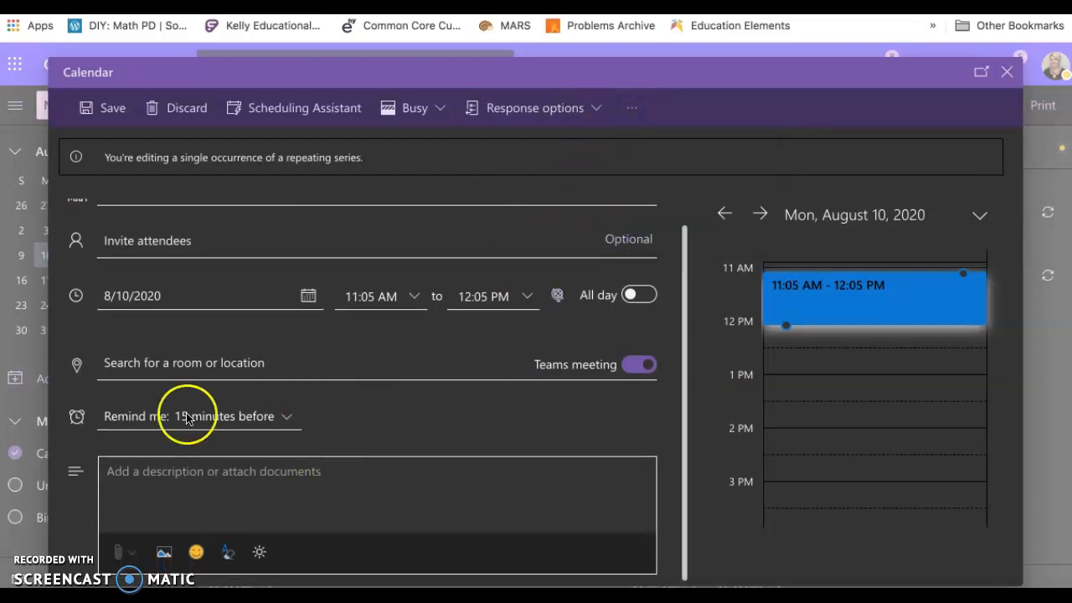
pyautogui.click(94, 107)
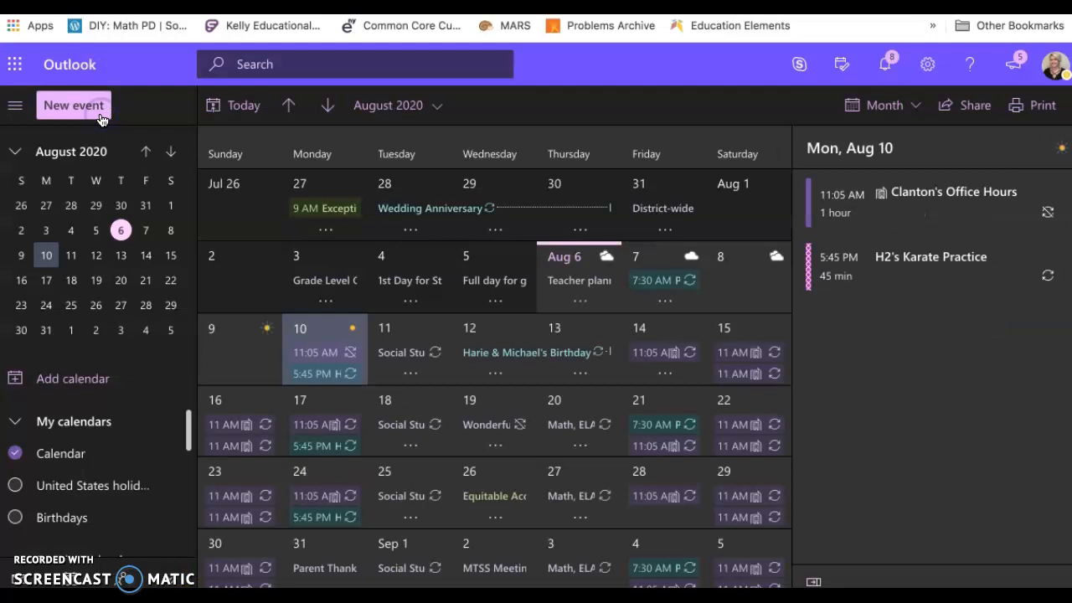
# Reopen the saved August 10 office hours event and choose to edit only this event.
pyautogui.click(901, 219)
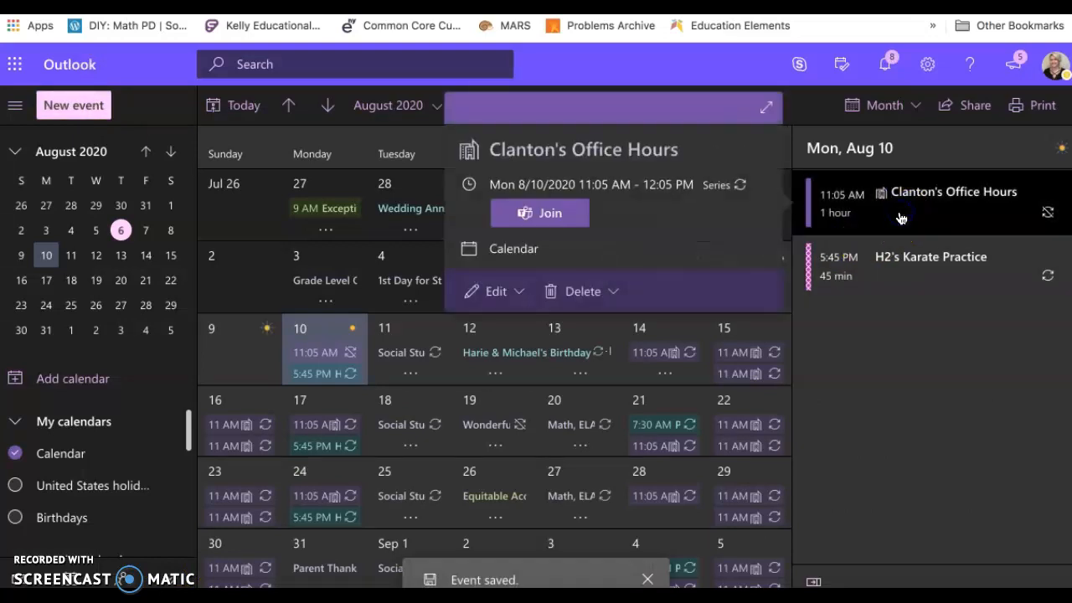
pyautogui.click(493, 297)
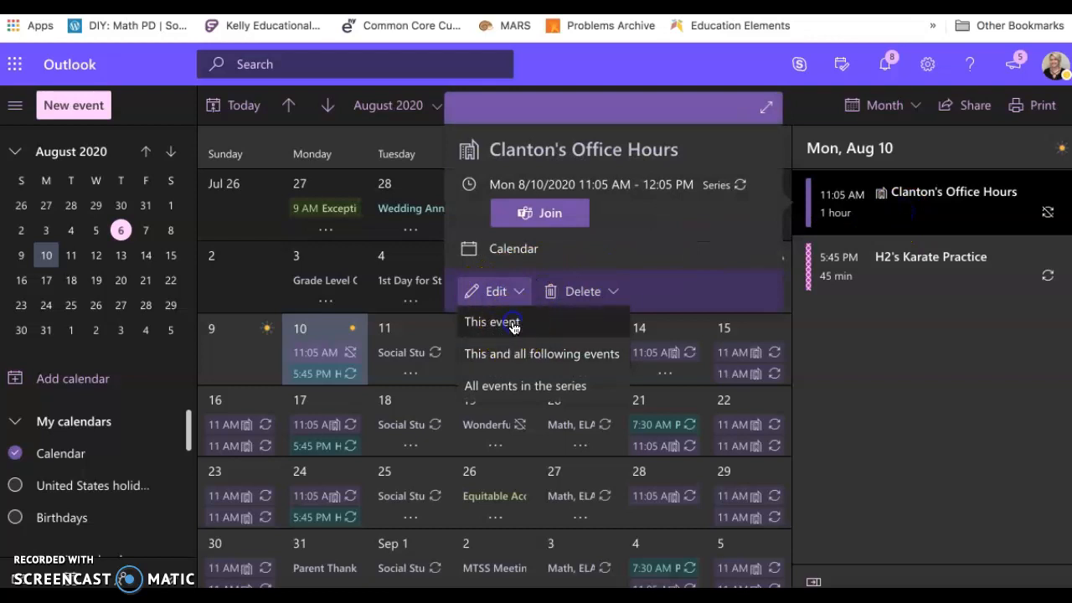
pyautogui.click(513, 328)
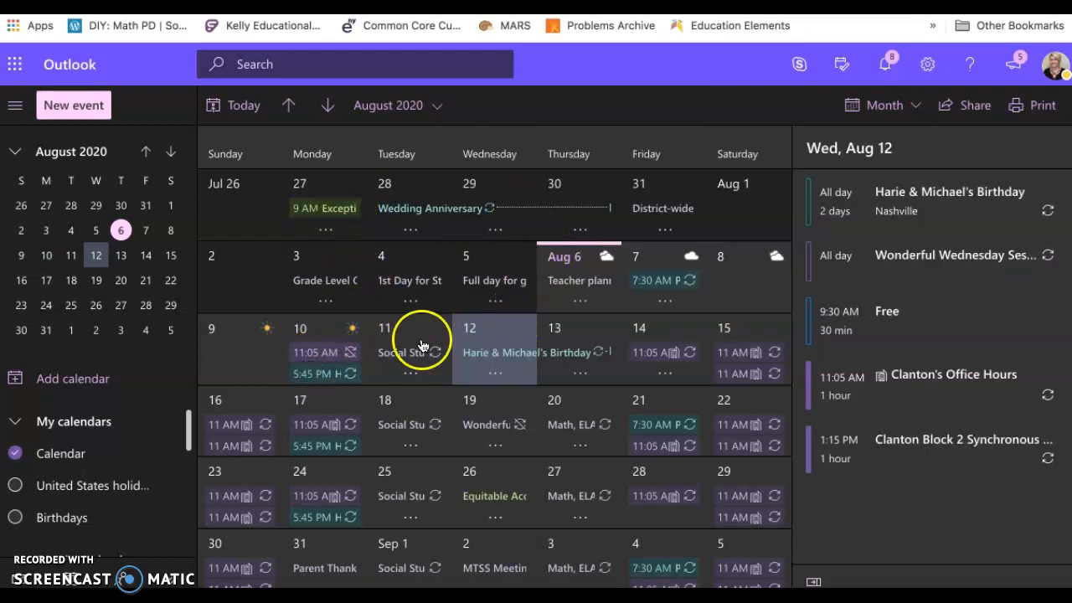
# Open the full details of the Wednesday, August 12 office hours occurrence, check its meeting settings, and close it without changes.
pyautogui.click(913, 408)
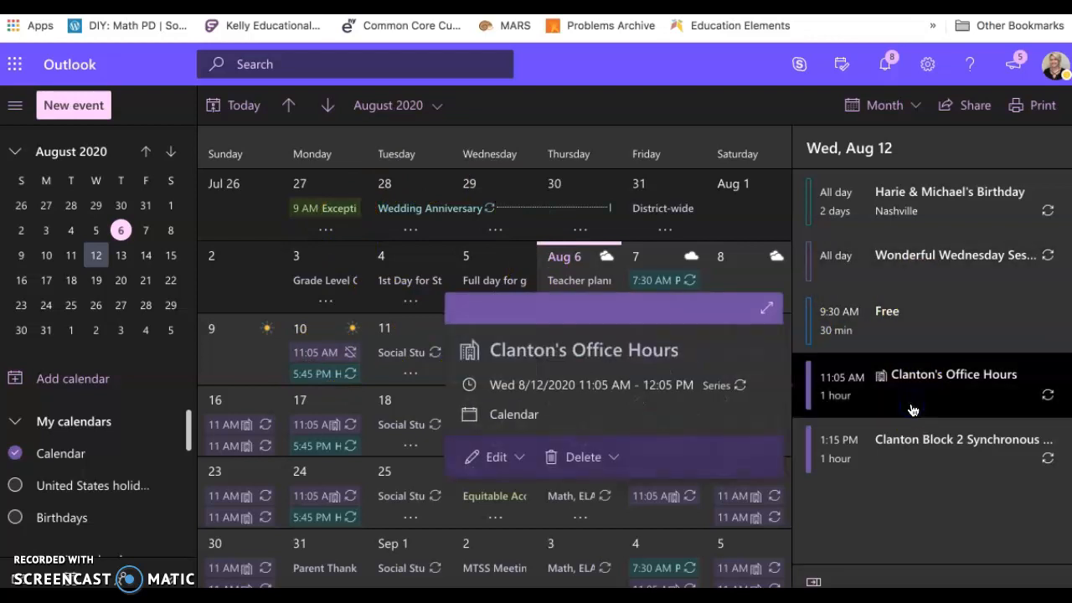
pyautogui.click(495, 457)
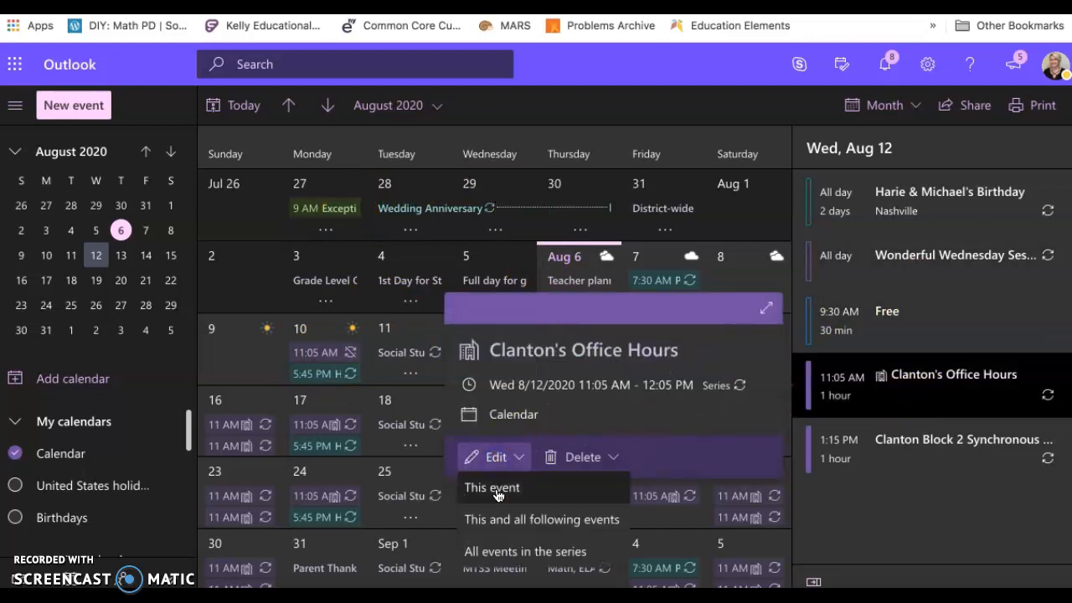
pyautogui.click(494, 488)
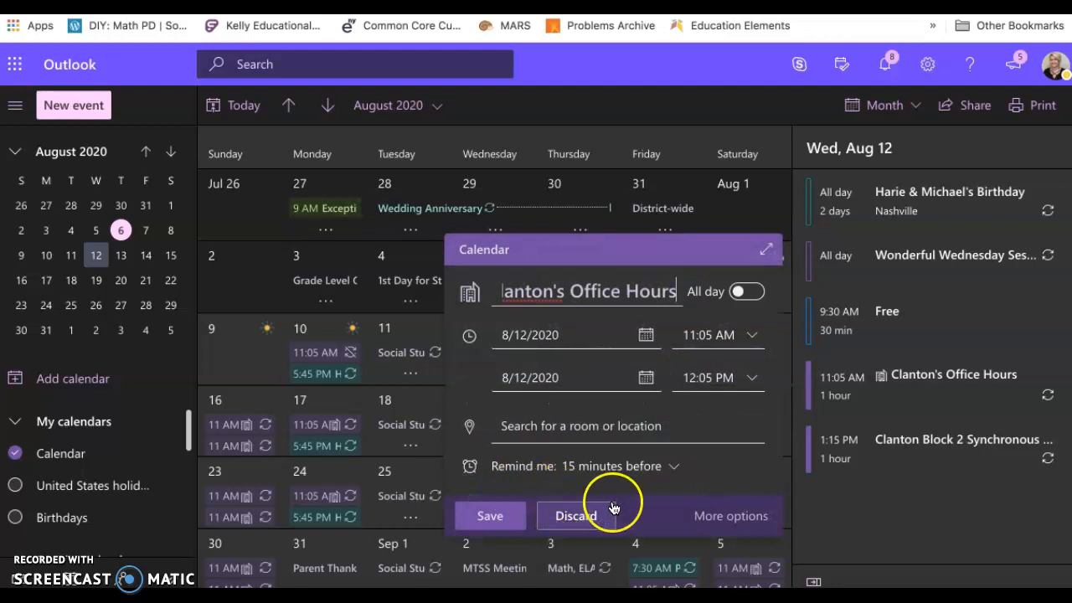
pyautogui.click(711, 518)
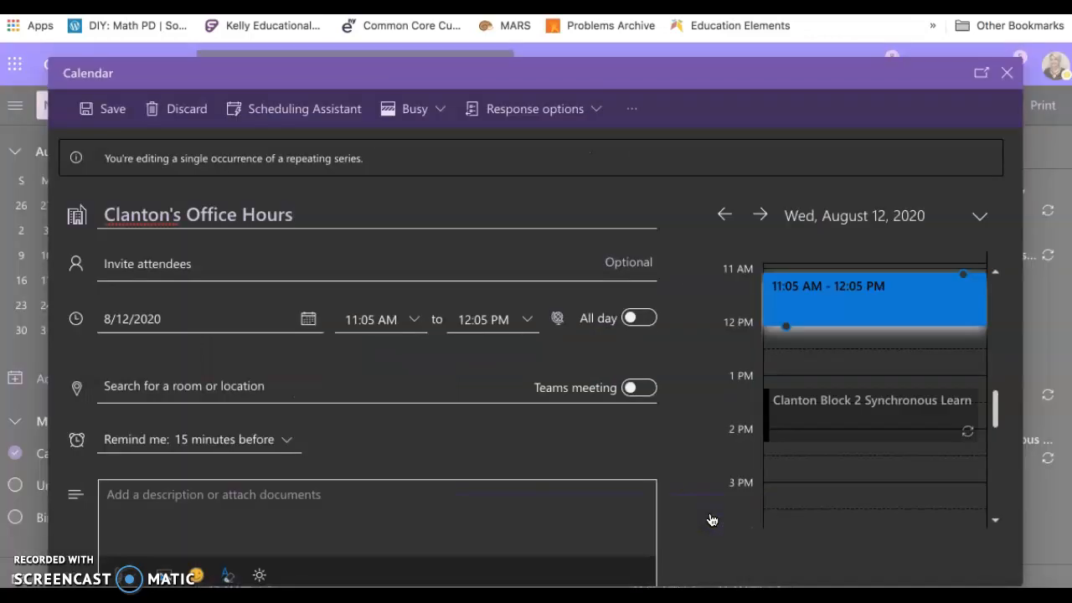
pyautogui.click(256, 382)
pyautogui.scroll(-1, 256, 383)
pyautogui.scroll(1, 258, 385)
pyautogui.scroll(-1, 258, 385)
pyautogui.scroll(1, 227, 210)
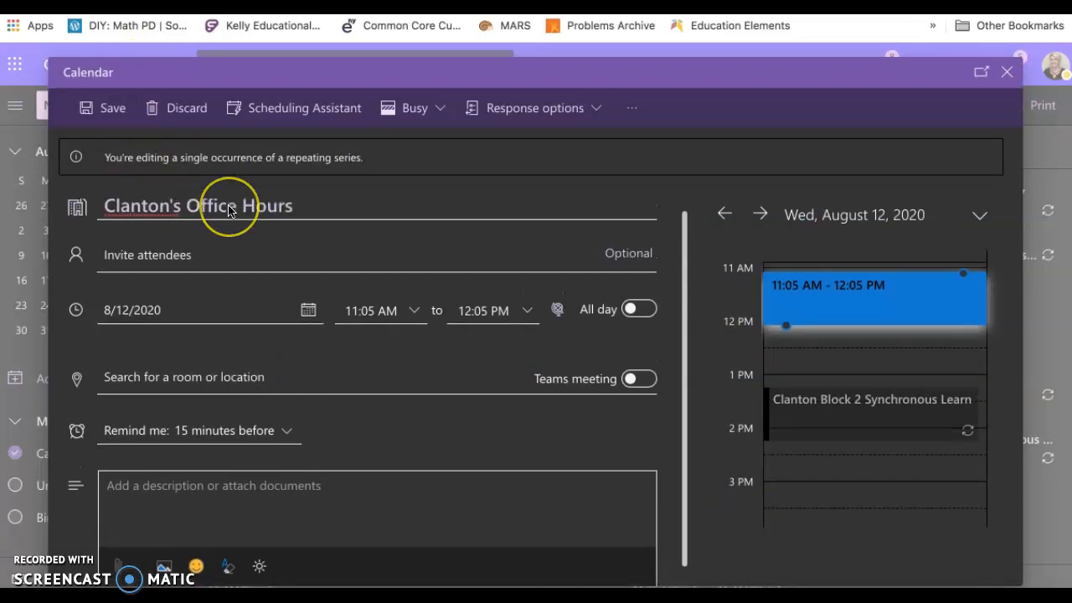
pyautogui.scroll(-1, 235, 327)
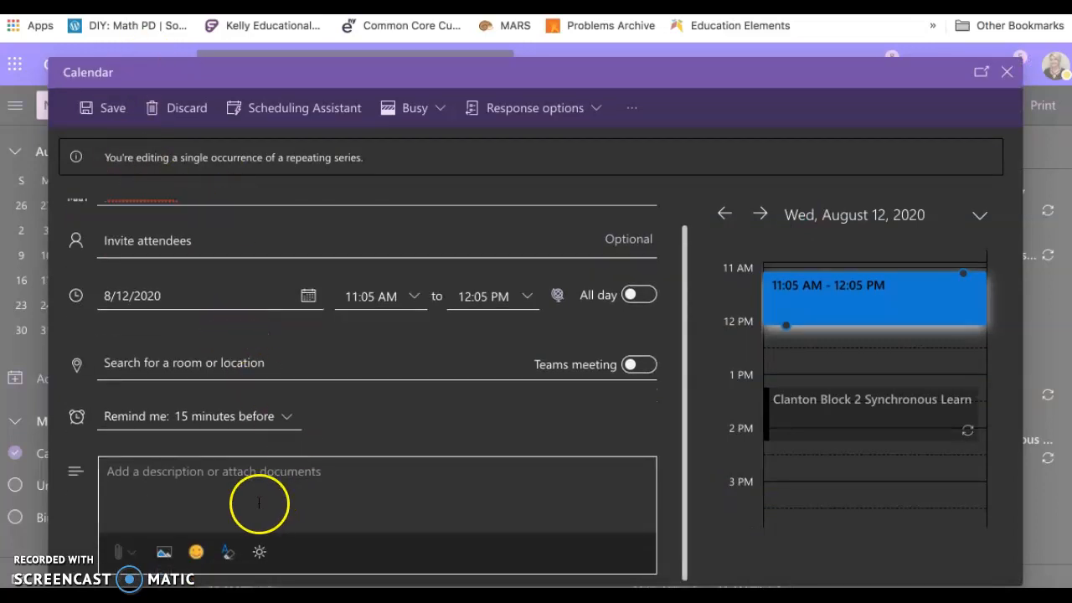
pyautogui.click(1007, 72)
# Open the entire office hours series for editing and turn on the Teams meeting option.
pyautogui.click(922, 386)
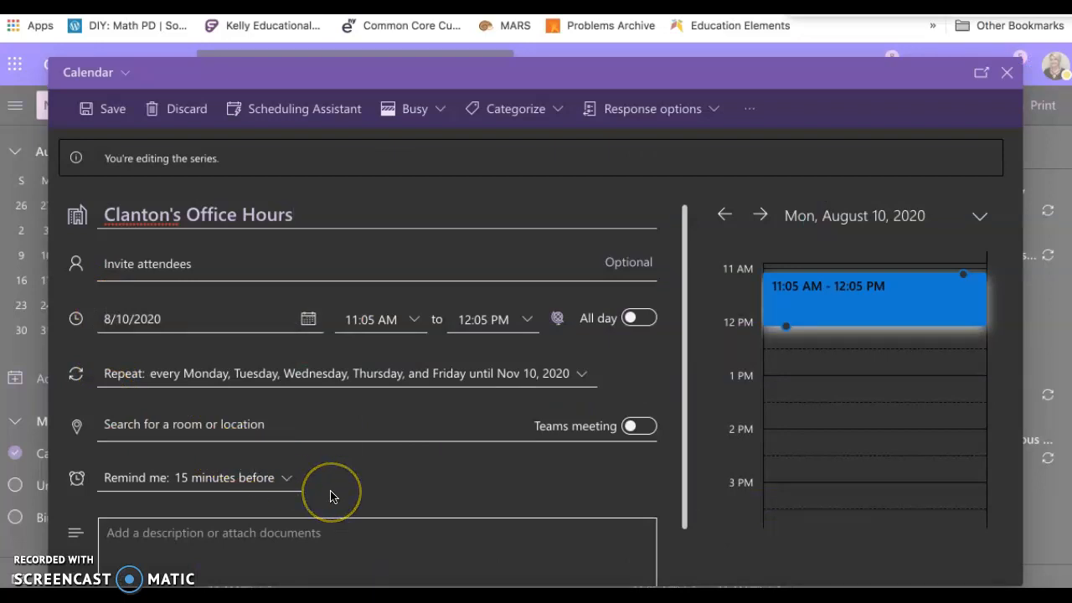
pyautogui.click(640, 429)
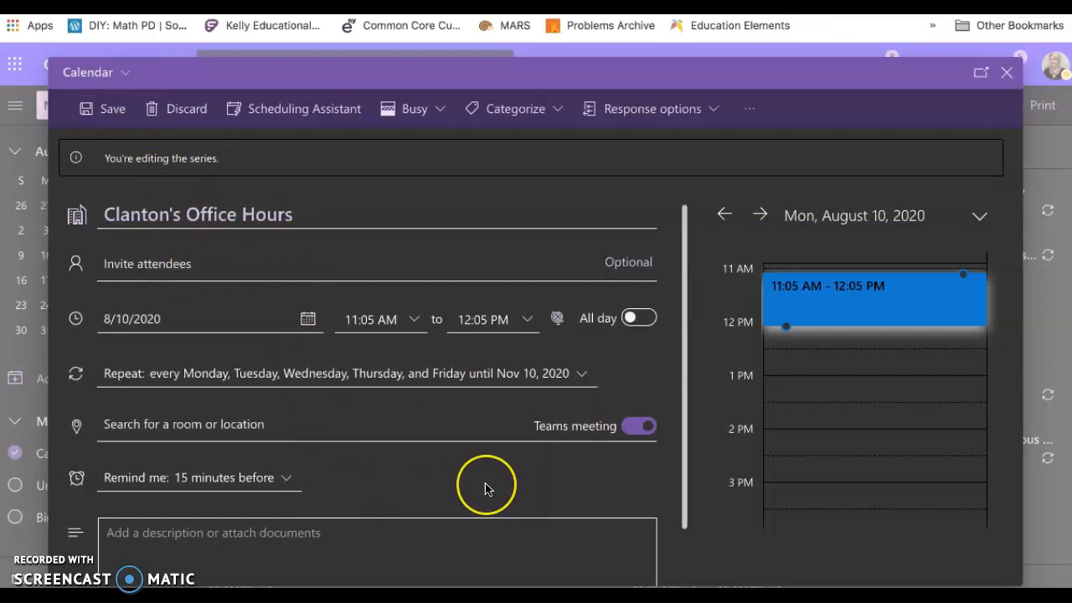
pyautogui.scroll(-2, 486, 488)
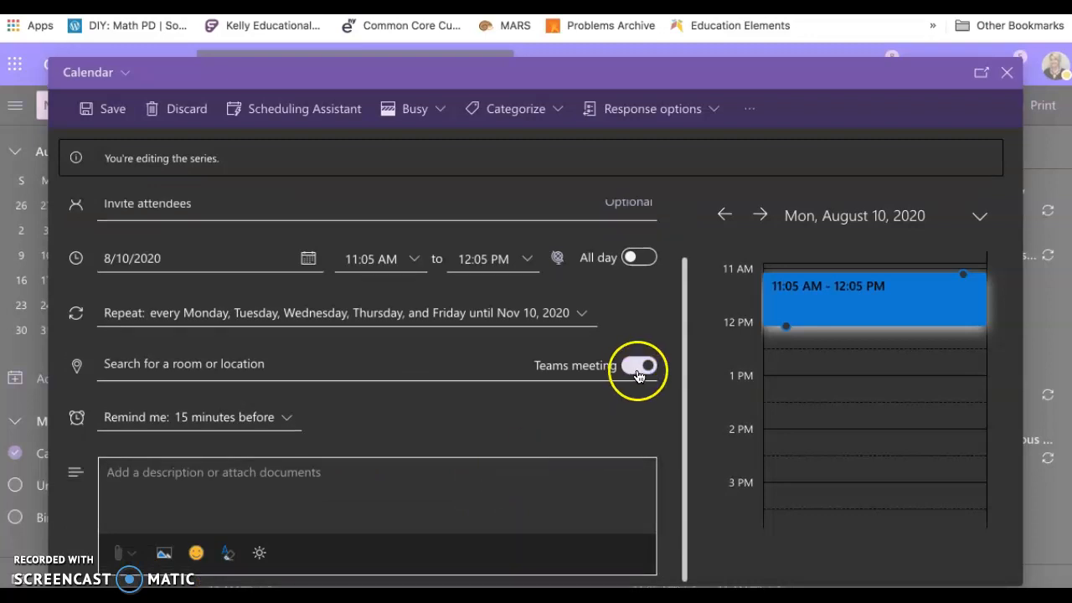
# Save the office hours series as a Teams meeting and open the full details of the Wednesday, August 12 occurrence.
pyautogui.scroll(2, 508, 411)
pyautogui.click(104, 113)
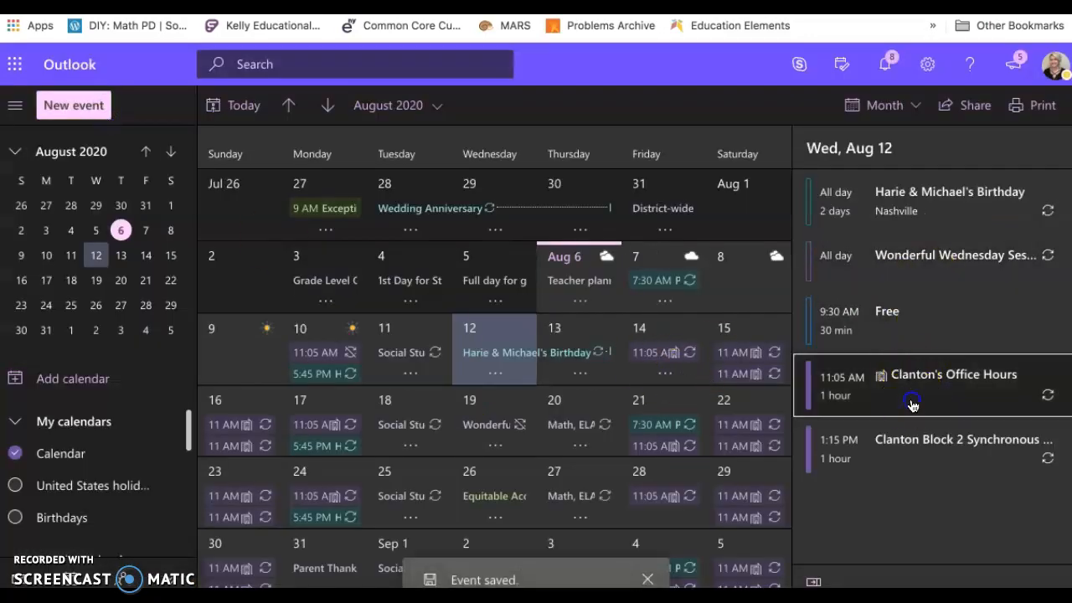
pyautogui.click(913, 406)
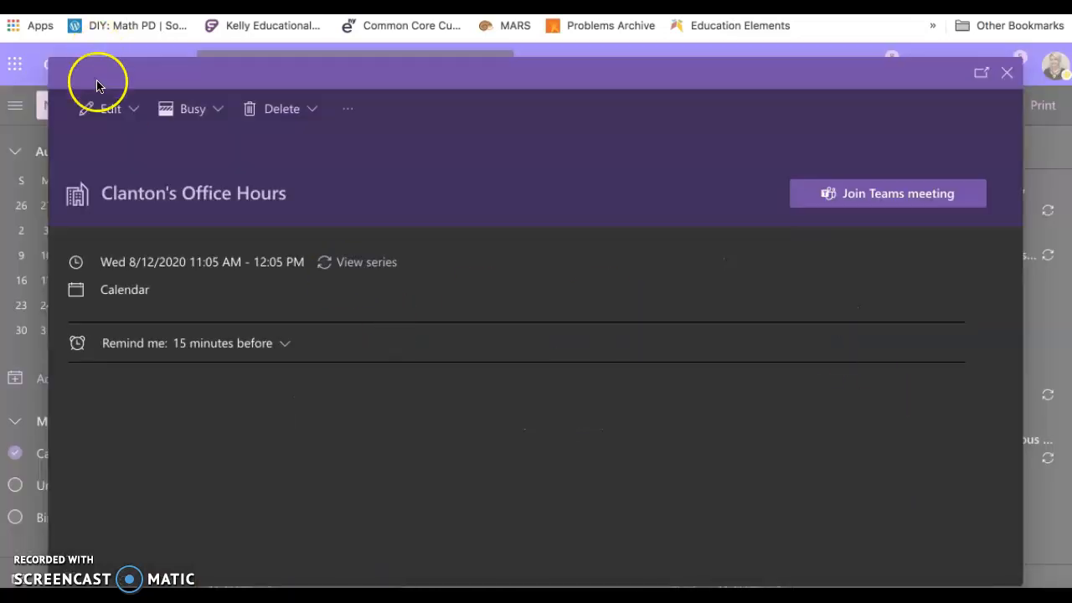
pyautogui.click(103, 111)
pyautogui.click(126, 152)
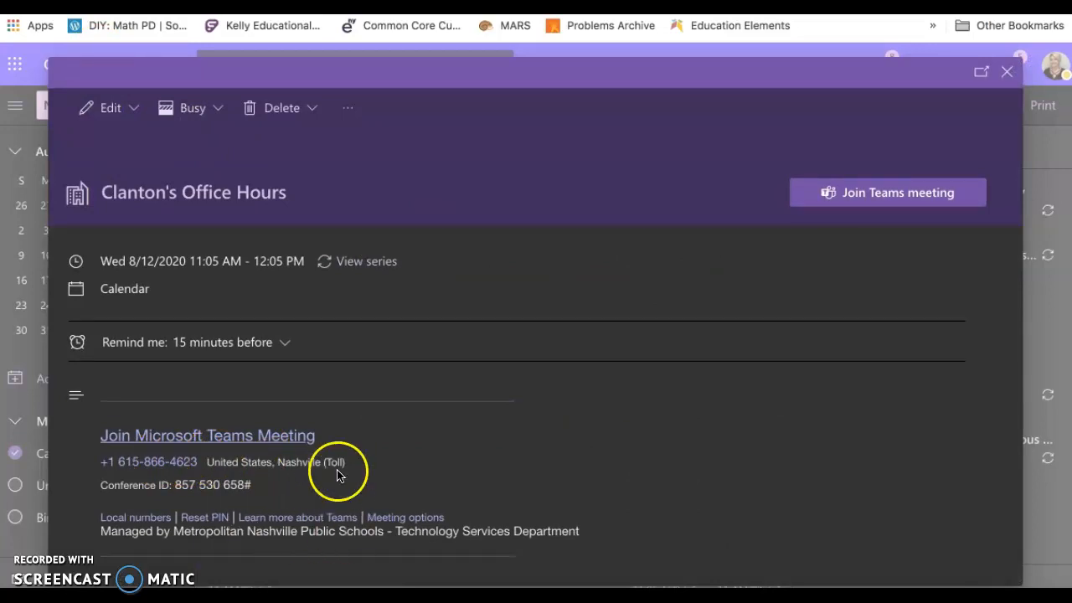
# Copy the Teams join details from the office hours event and paste them under "Office Hours Link:" on the Schoology Meeting Links page.
pyautogui.moveTo(585, 536); pyautogui.dragTo(63, 417)
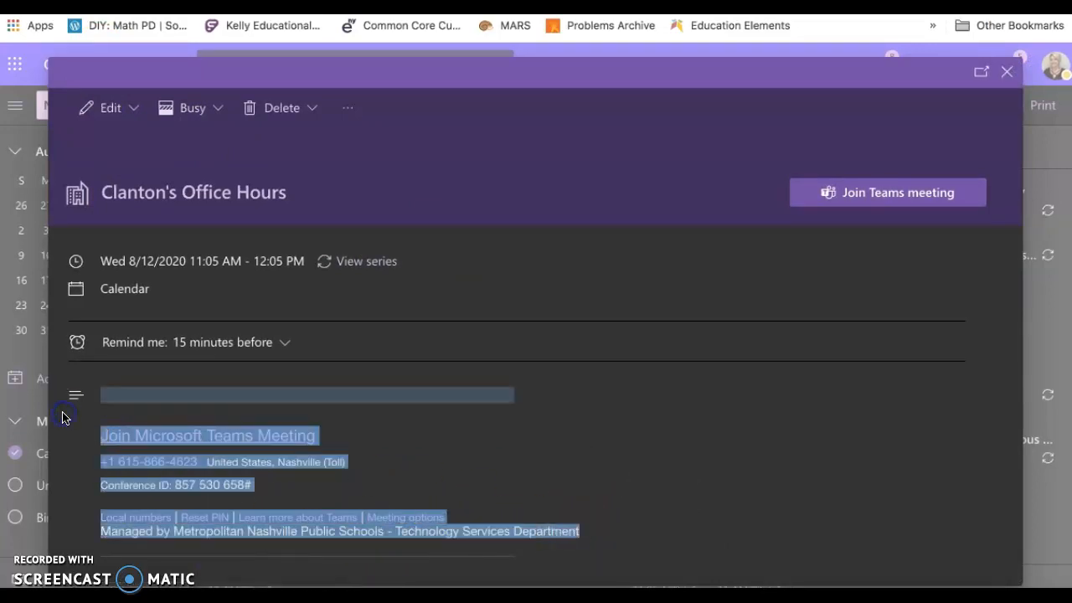
pyautogui.click(764, 450)
pyautogui.moveTo(578, 536); pyautogui.dragTo(99, 438)
pyautogui.hotkey('ctrl', 'c')
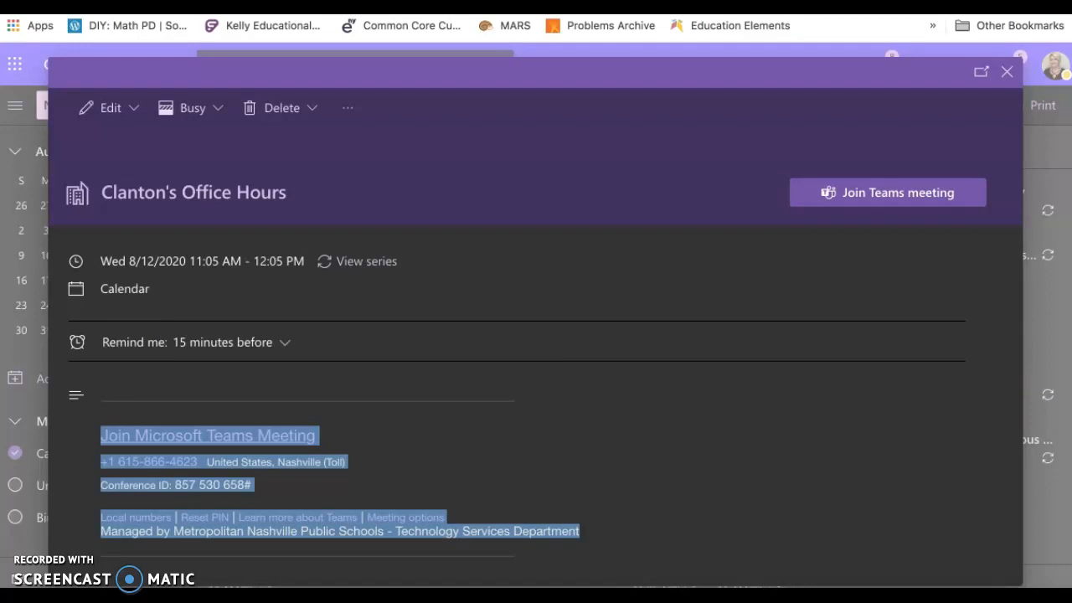
pyautogui.hotkey('ctrl', 'Tab')
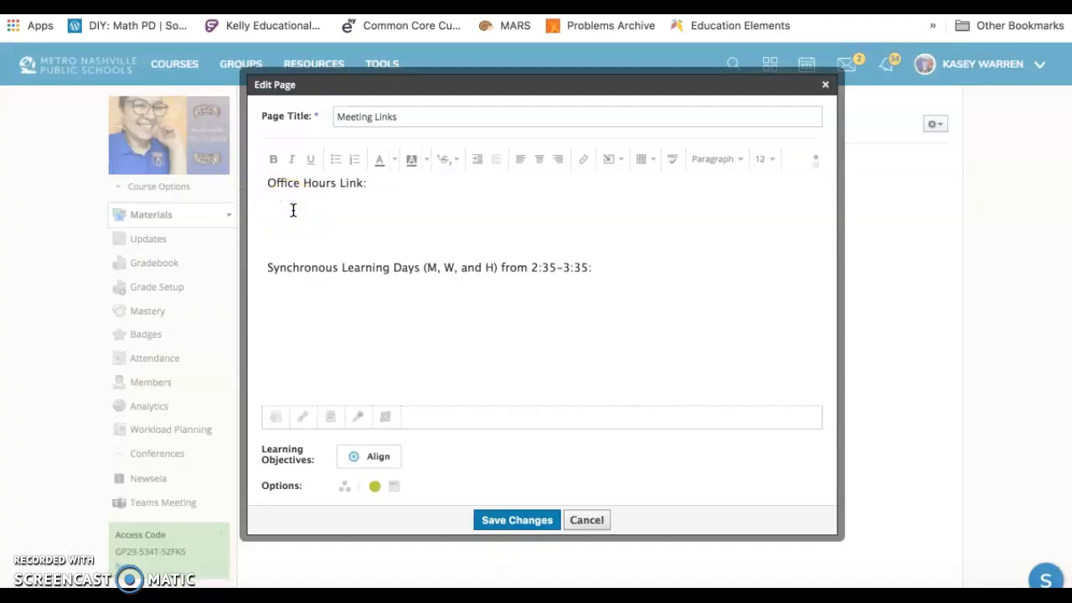
pyautogui.hotkey('ctrl', 'v')
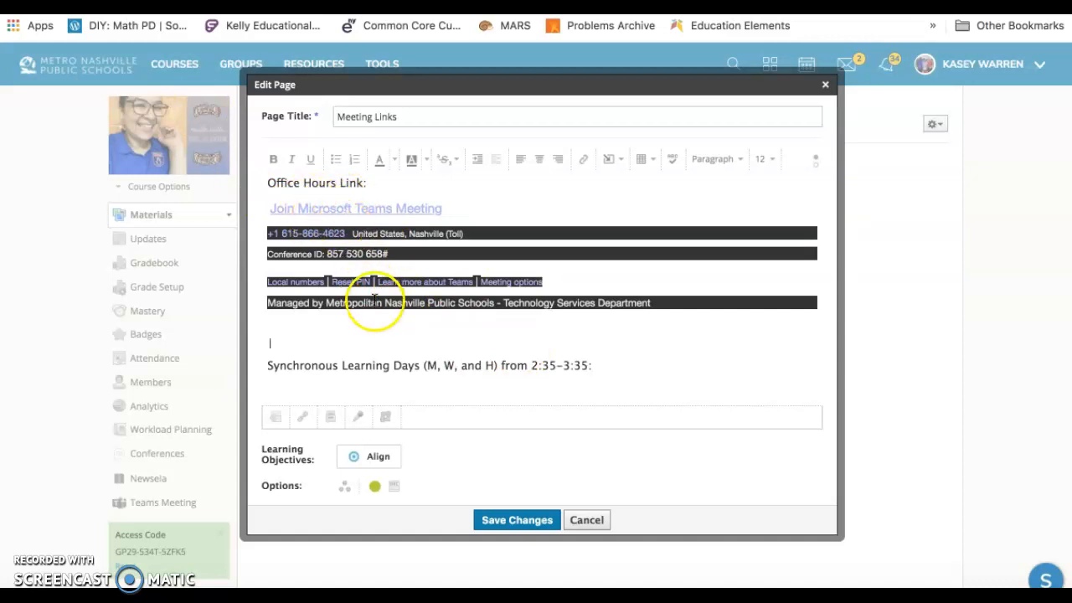
# Remove an extra blank line above the Synchronous Learning Days heading and start a new line beneath that heading.
pyautogui.press('BackSpace')
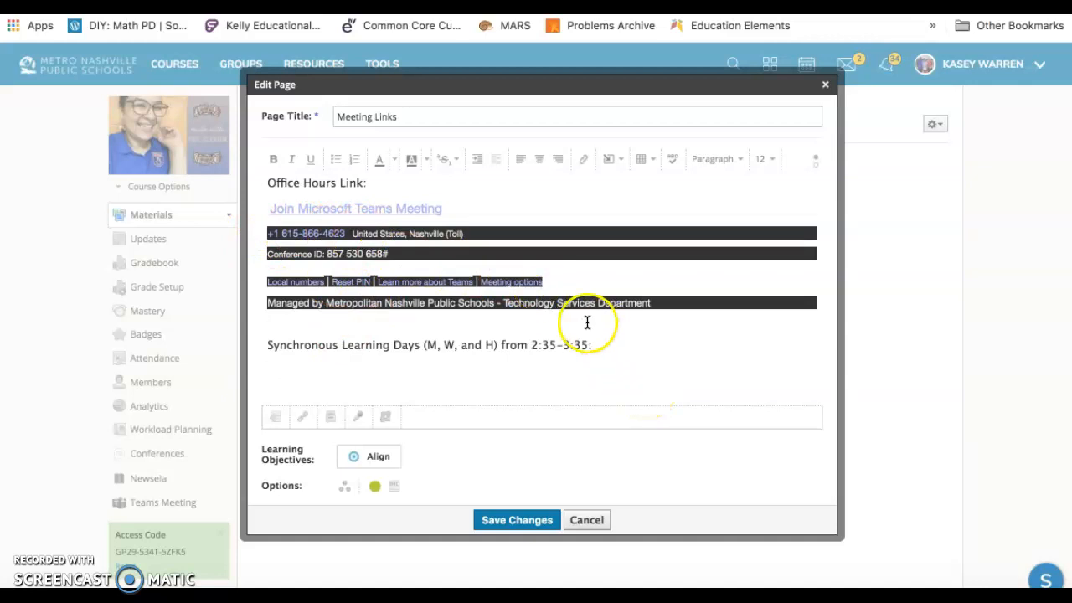
pyautogui.click(329, 376)
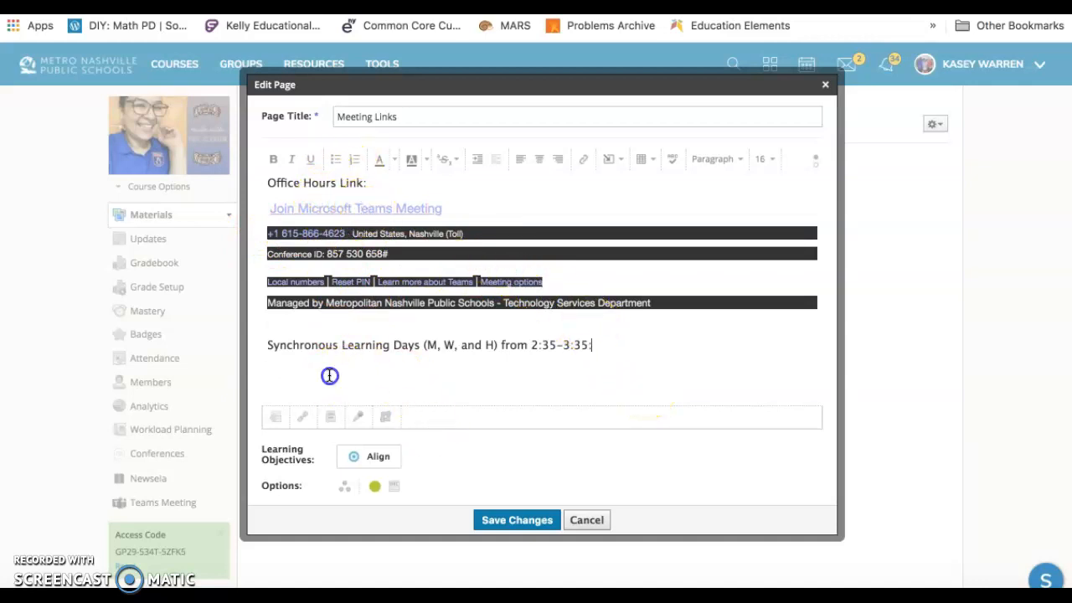
pyautogui.press('Return')
# Switch to the Outlook calendar and show the August 10–14 week in School week view.
pyautogui.click(310, 5)
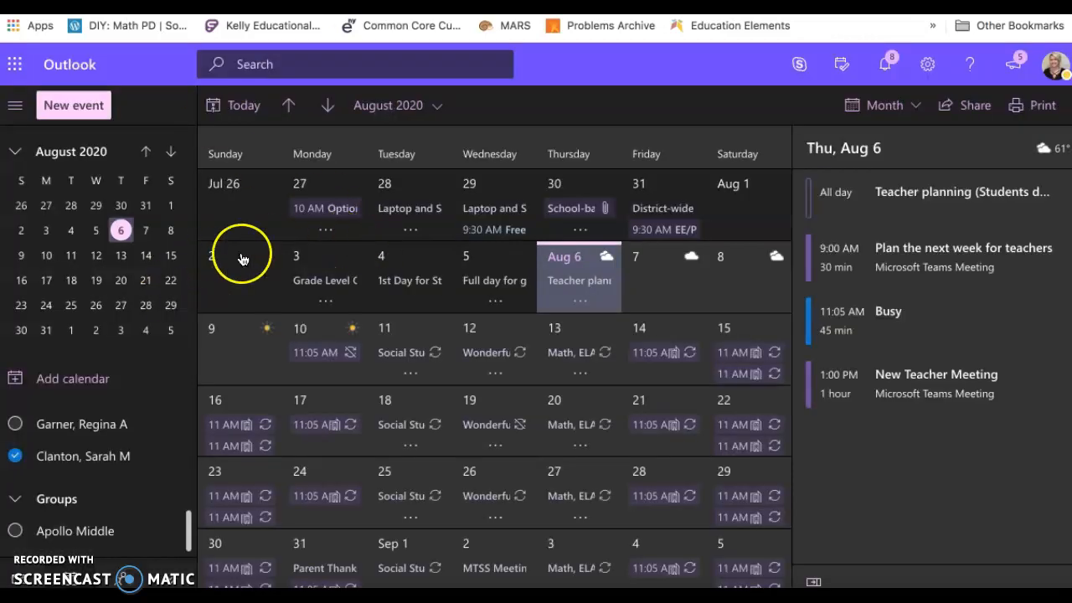
pyautogui.click(885, 104)
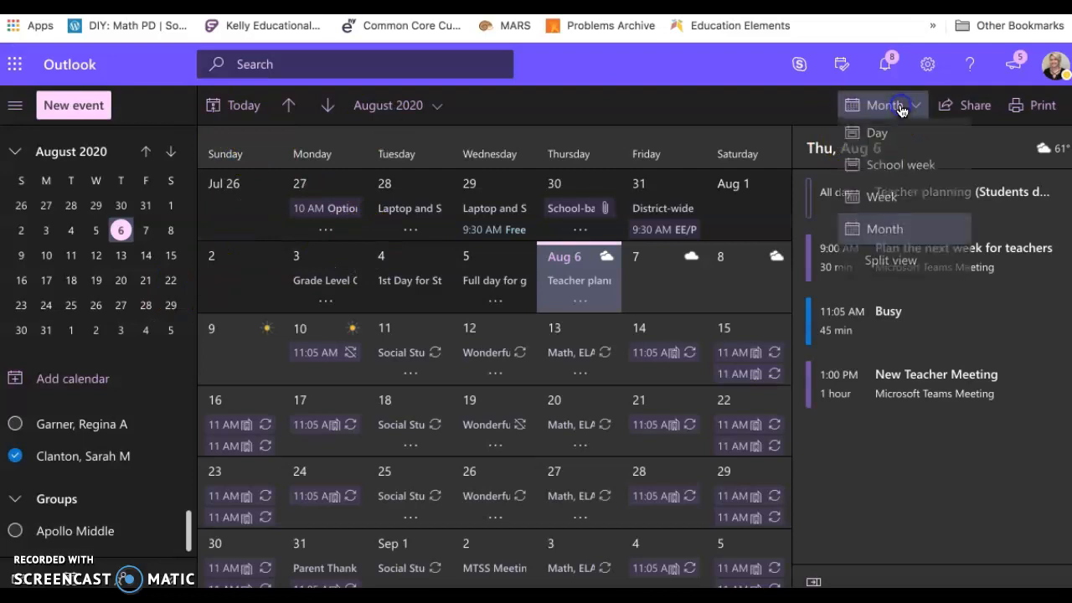
pyautogui.click(903, 175)
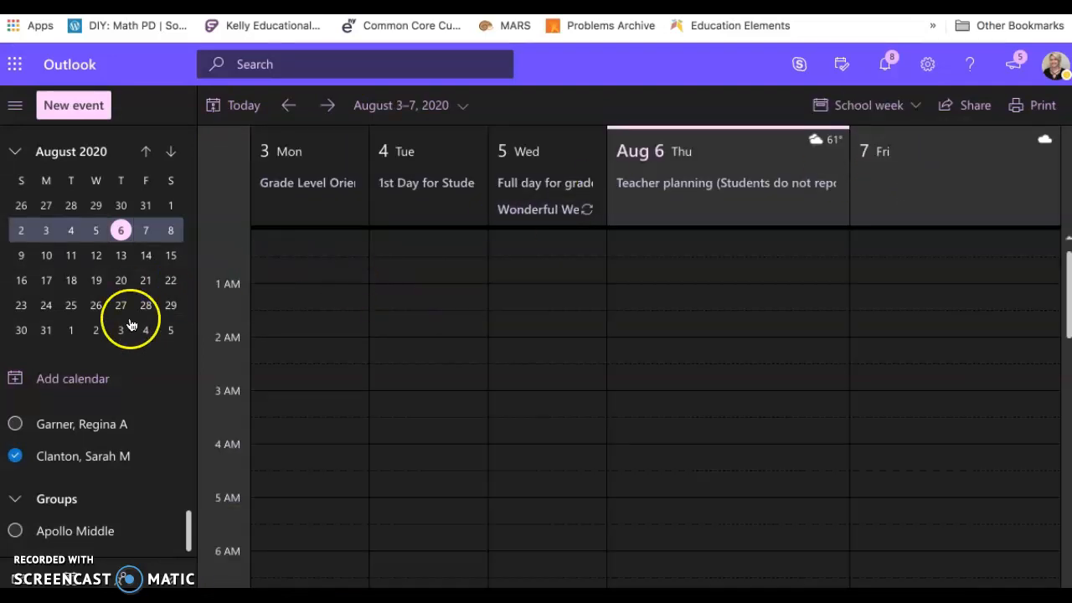
pyautogui.click(35, 255)
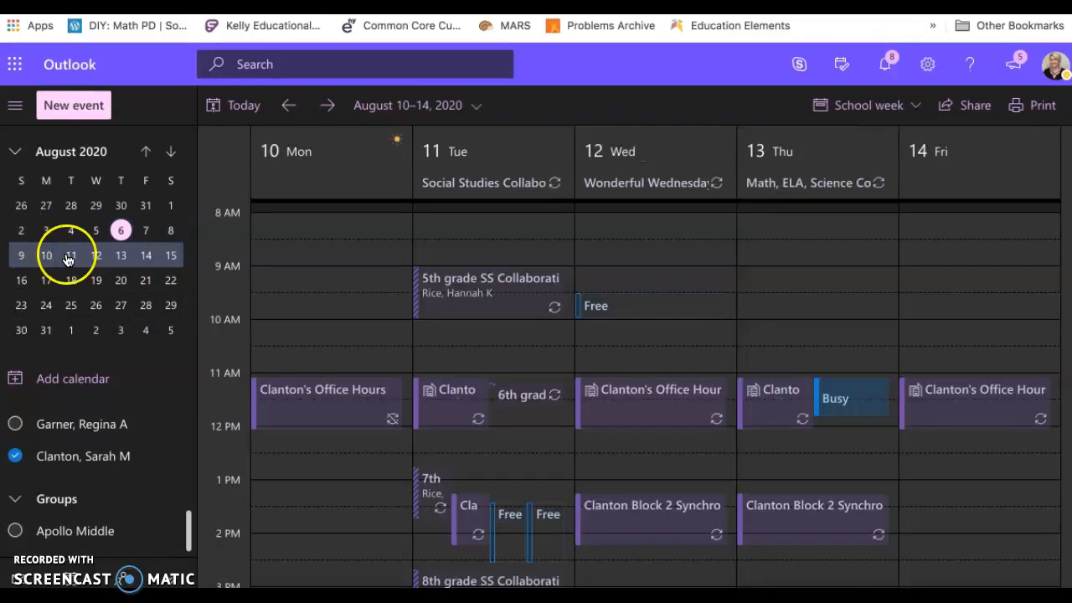
# Create a new event titled with the teacher's last name followed by "Block 3 Synchronous Learning".
pyautogui.click(66, 115)
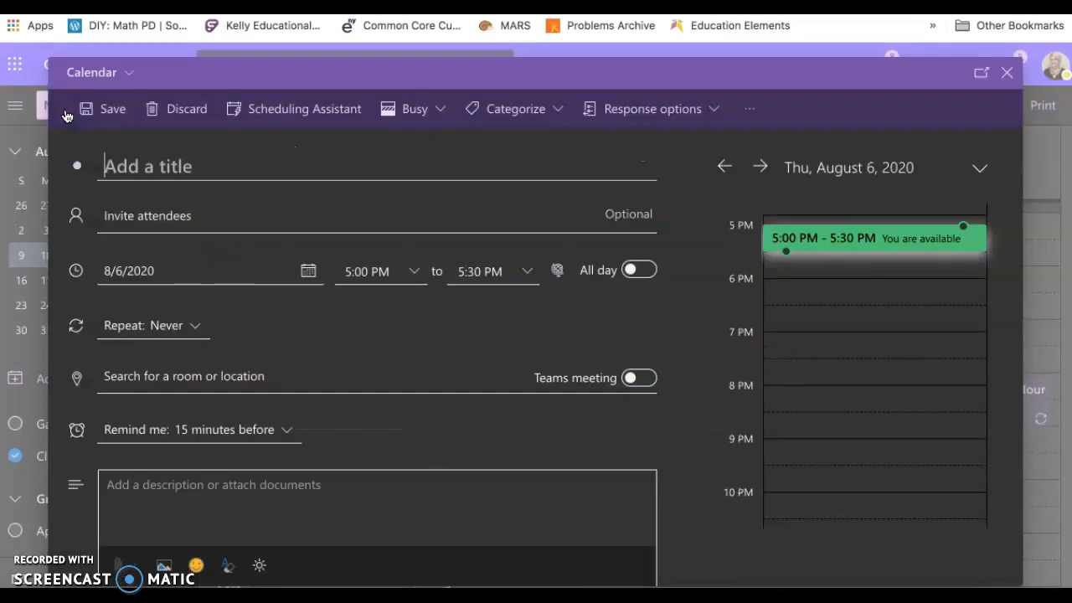
pyautogui.click(213, 165)
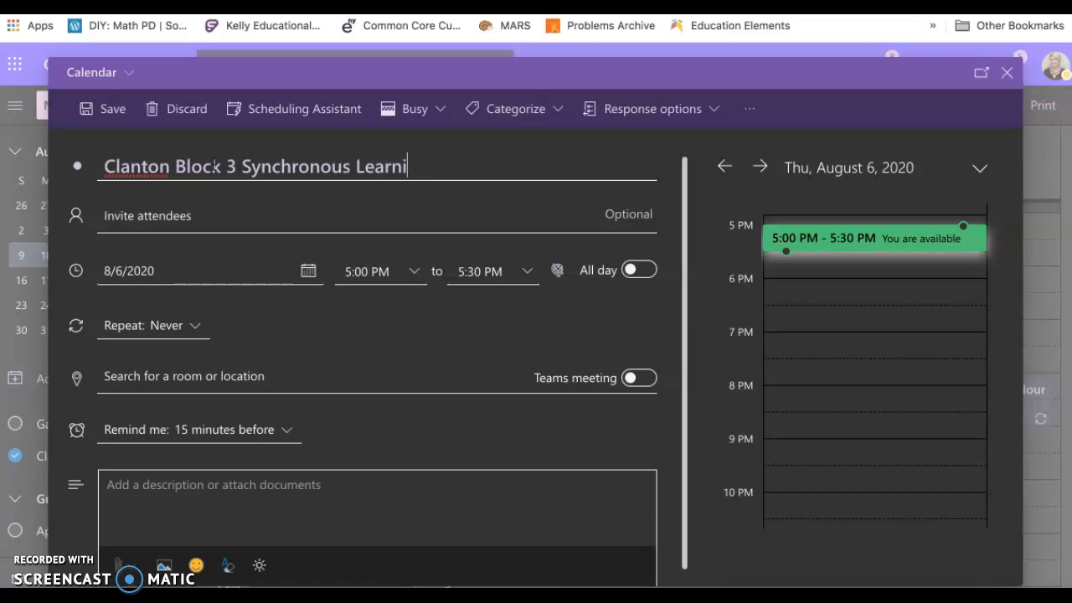
pyautogui.click(174, 214)
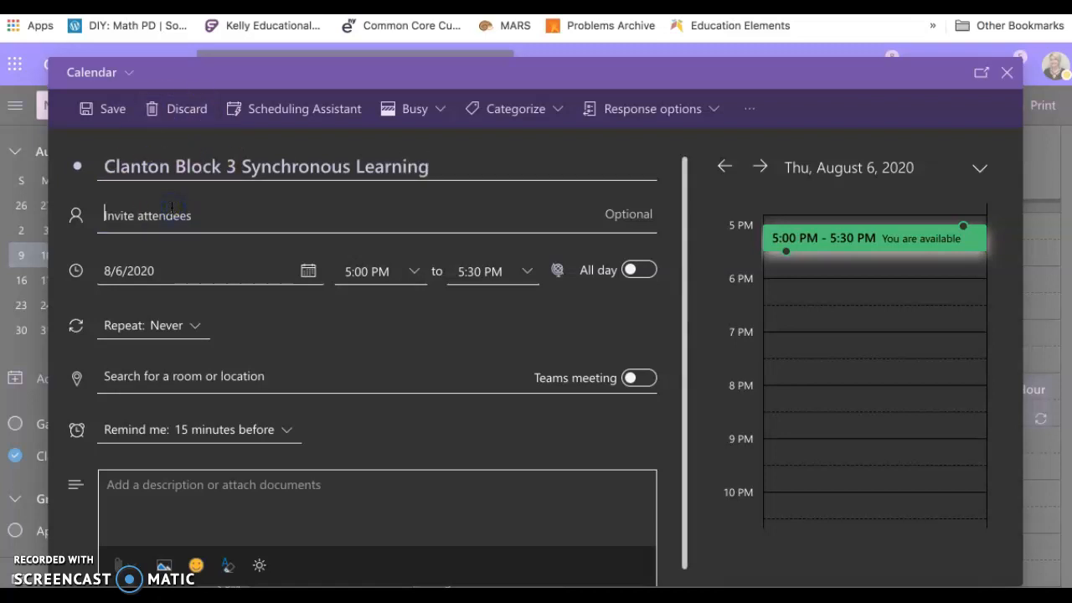
# Schedule the Block 3 event on 8/10/2020 from 2:35 PM to 3:35 PM.
pyautogui.click(307, 273)
pyautogui.click(145, 411)
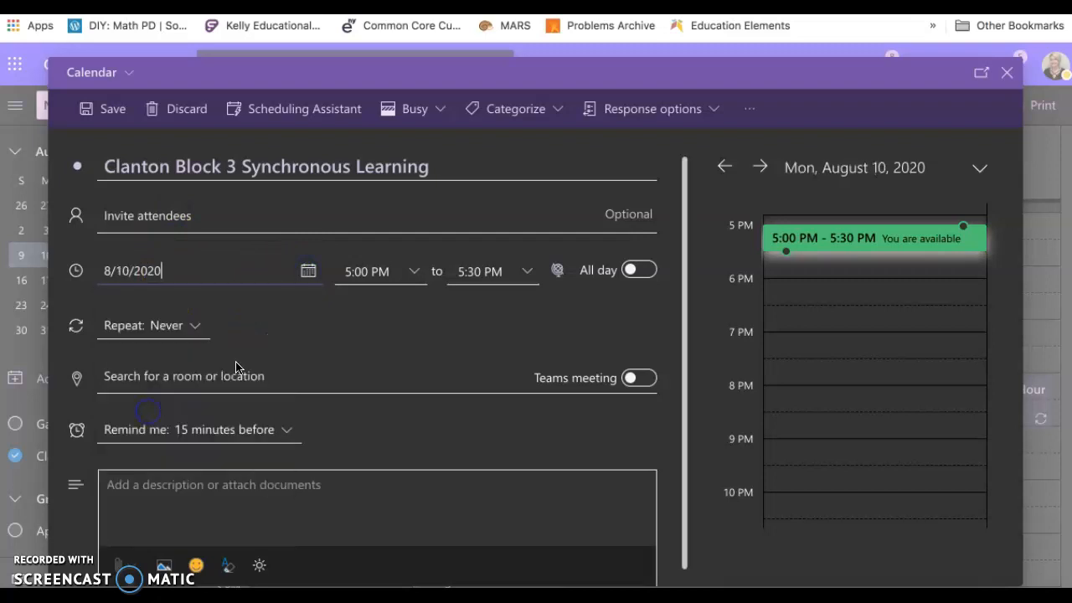
pyautogui.click(391, 280)
pyautogui.click(413, 272)
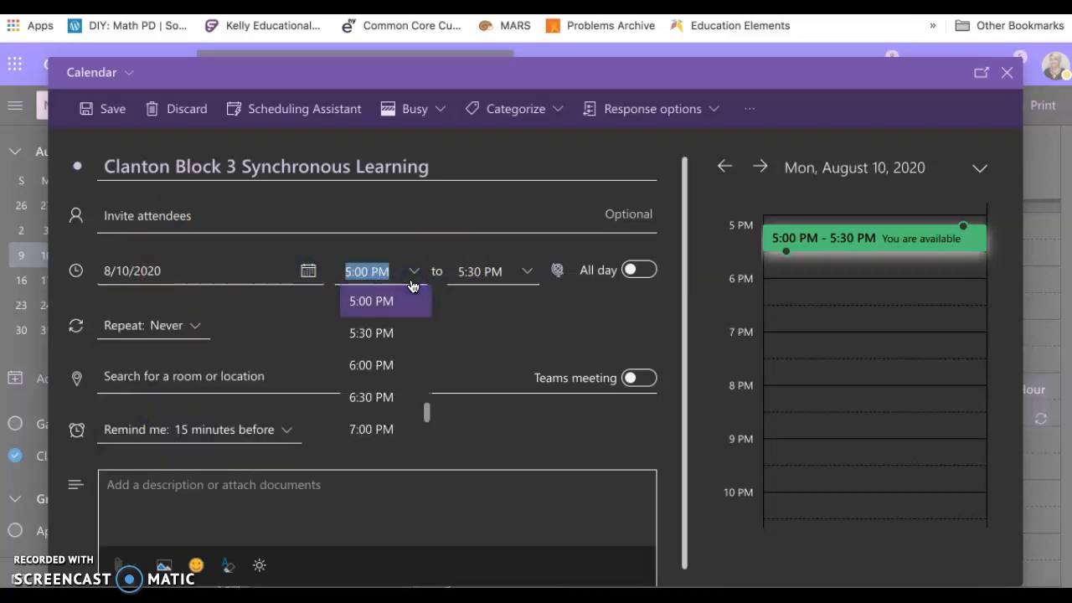
pyautogui.scroll(2, 384, 316)
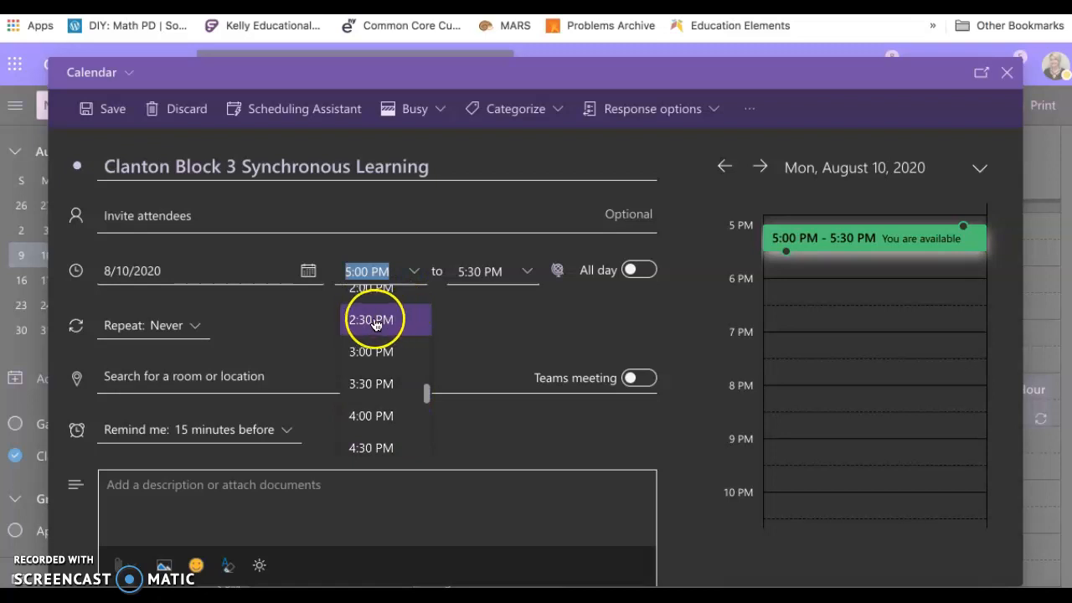
pyautogui.scroll(2, 372, 374)
pyautogui.click(368, 371)
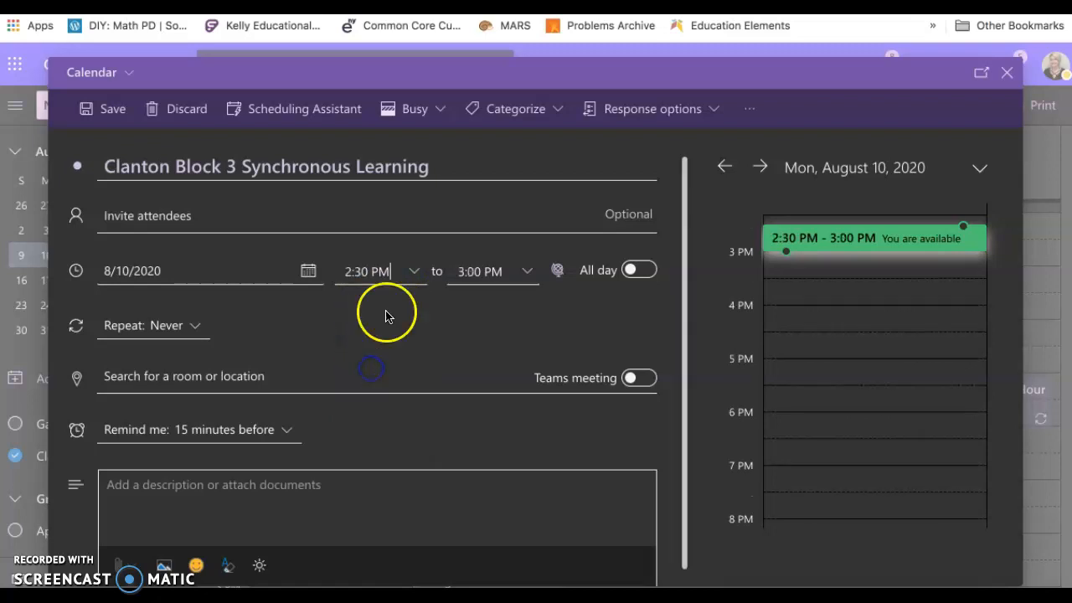
pyautogui.click(527, 272)
pyautogui.click(521, 334)
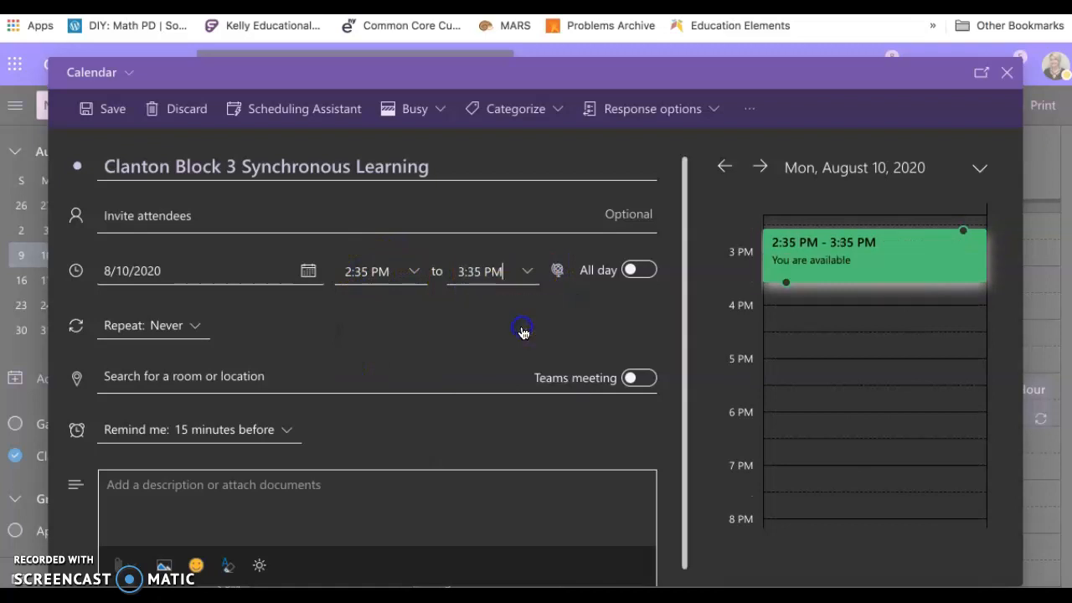
# Set a custom weekly repeat for the Block 3 event on Monday, Tuesday, and Thursday.
pyautogui.click(195, 329)
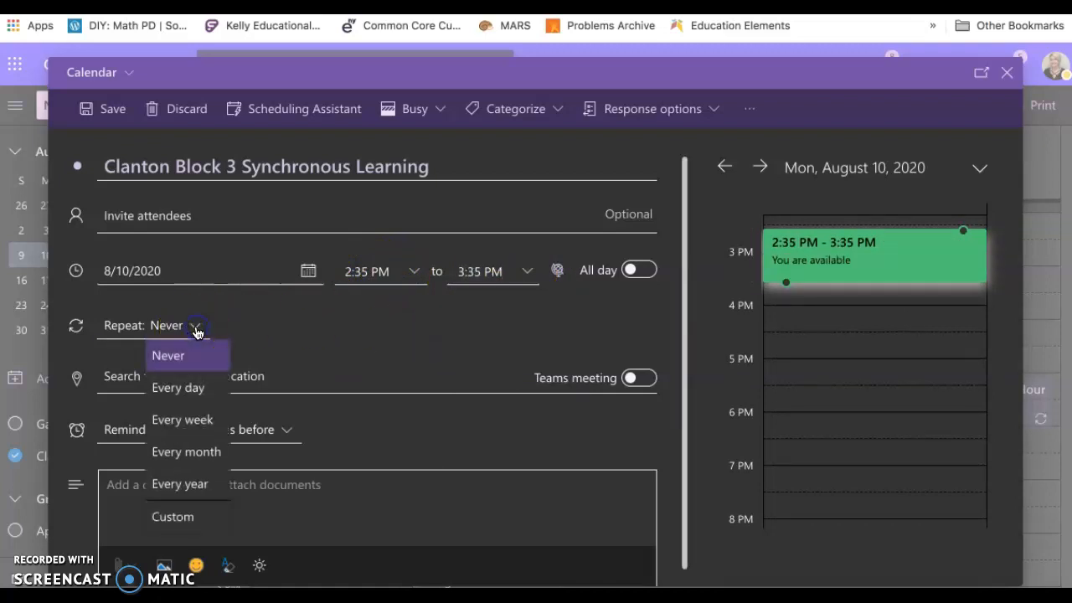
pyautogui.click(179, 524)
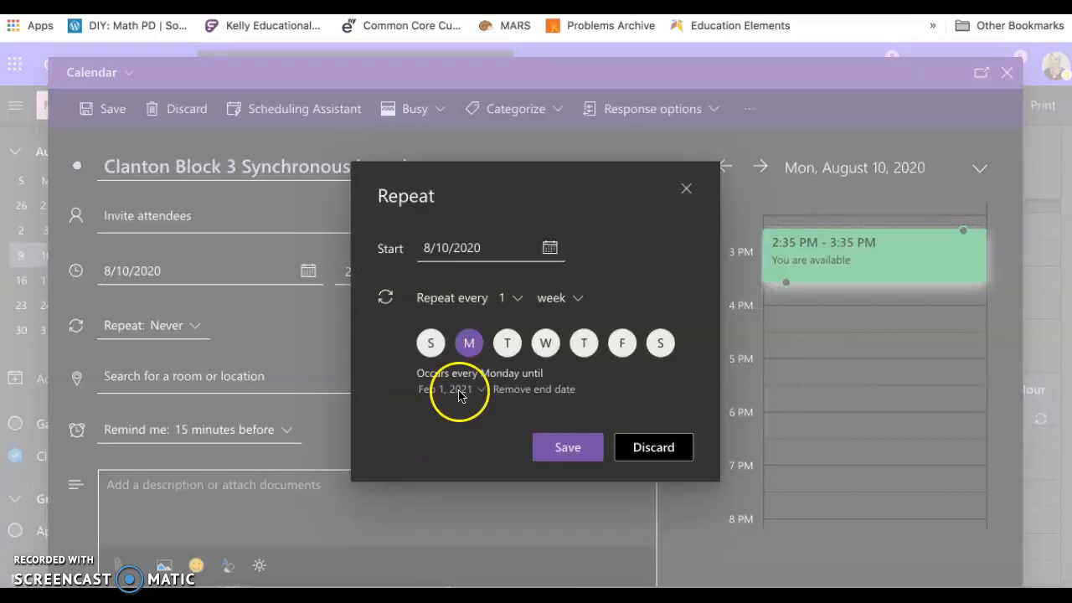
pyautogui.click(508, 349)
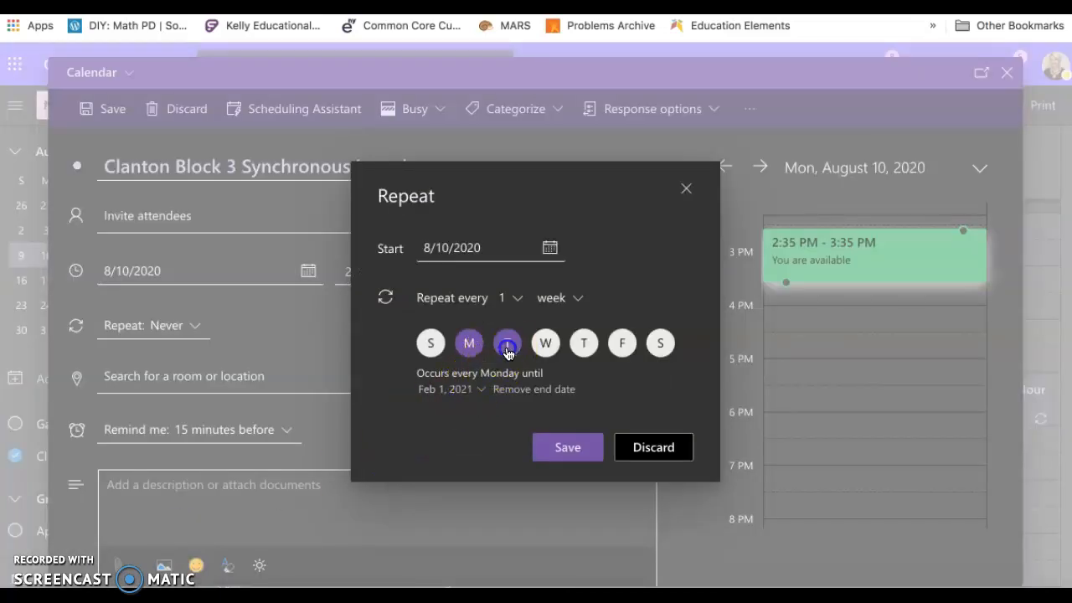
pyautogui.click(584, 344)
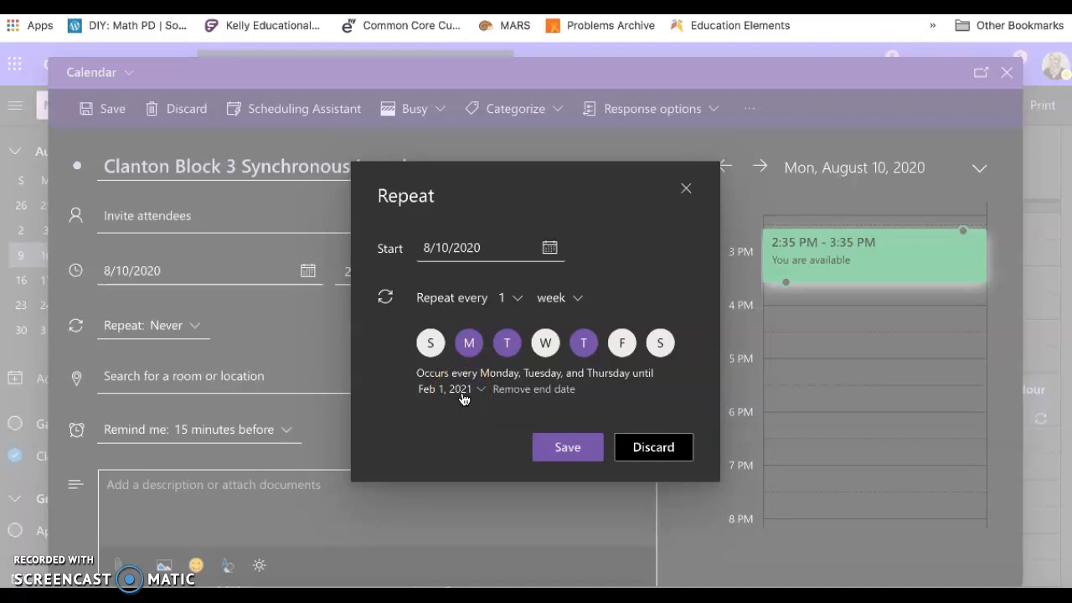
pyautogui.click(563, 447)
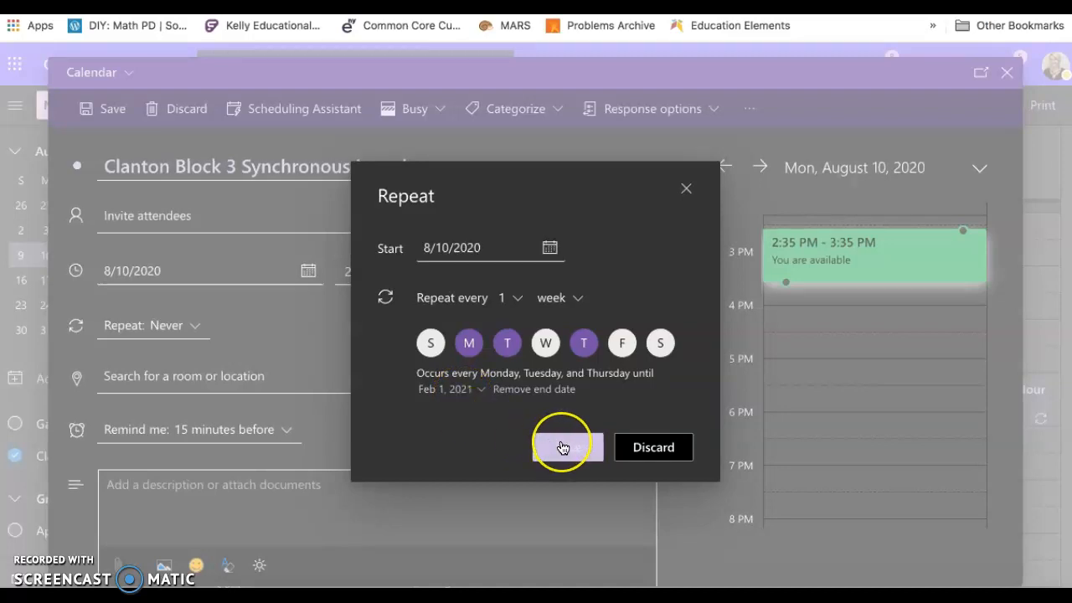
pyautogui.click(563, 448)
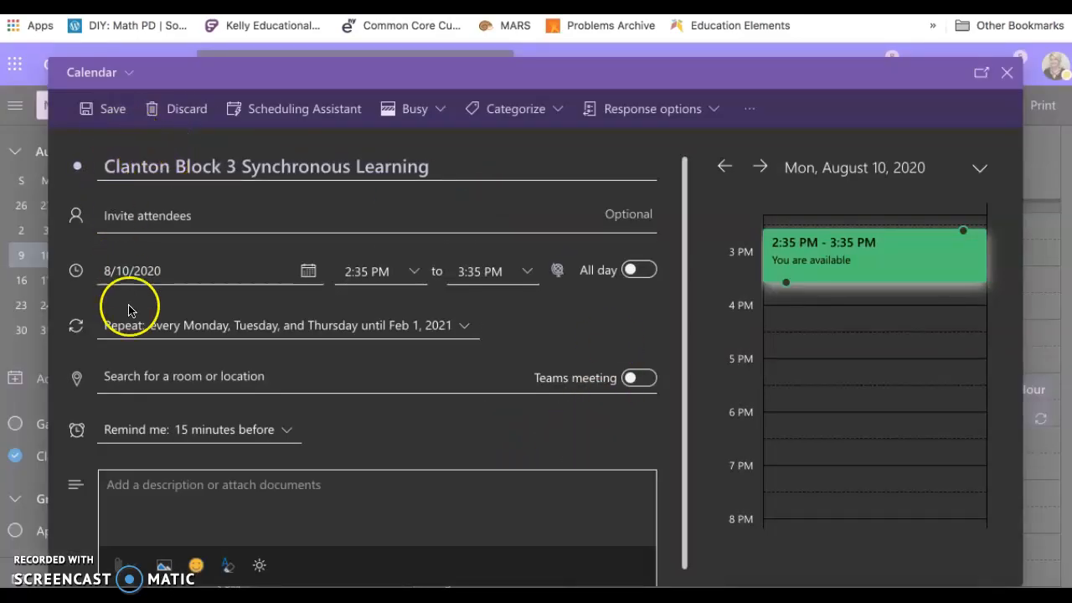
# Make the Block 3 event a Teams meeting, save it, and skip the offer to shorten event durations.
pyautogui.scroll(-1, 129, 270)
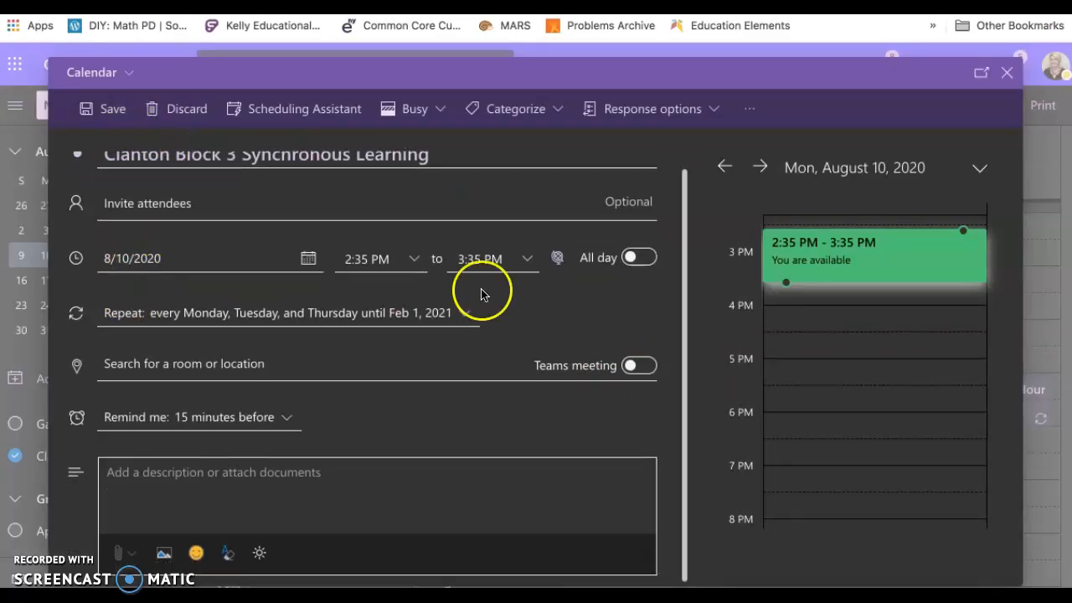
pyautogui.click(645, 368)
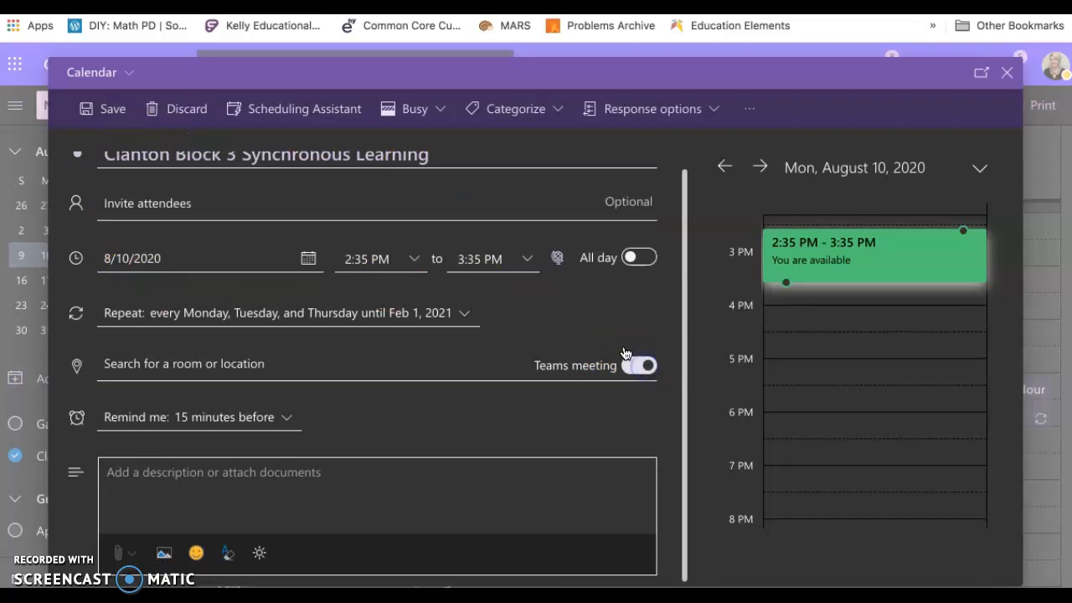
pyautogui.click(97, 111)
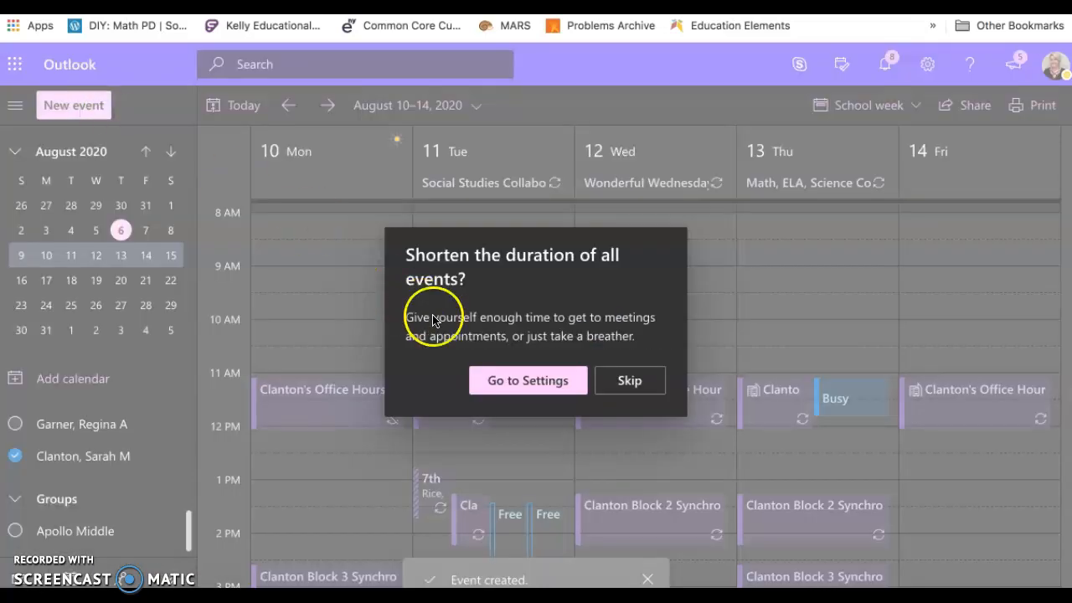
pyautogui.click(622, 379)
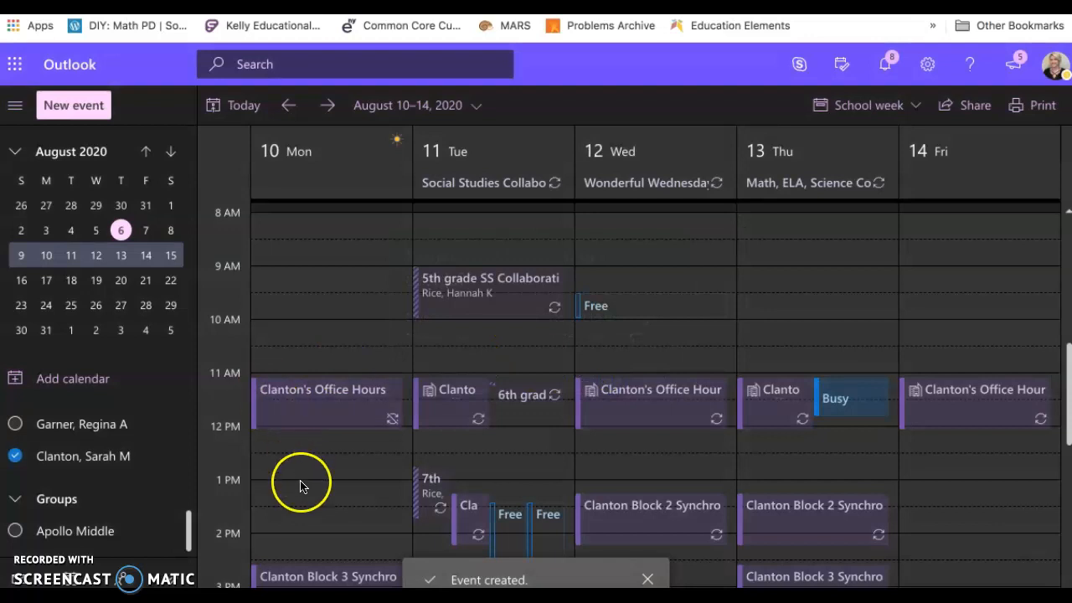
# Open Monday's Block 3 Synchronous Learning event and copy its full Teams join details, from the meeting link through the department line.
pyautogui.scroll(-3, 322, 490)
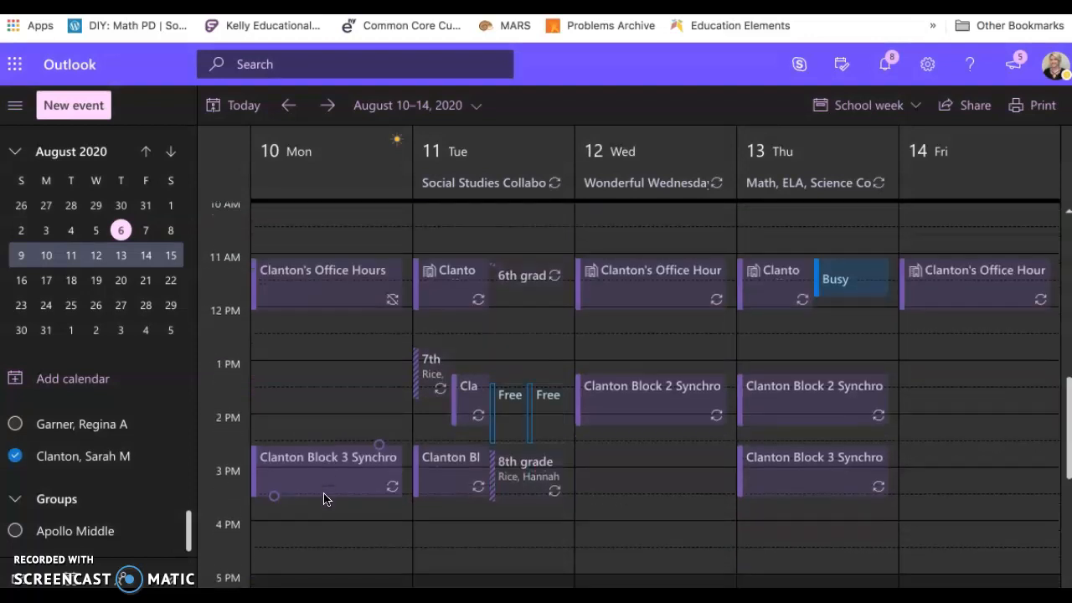
pyautogui.doubleClick(333, 482)
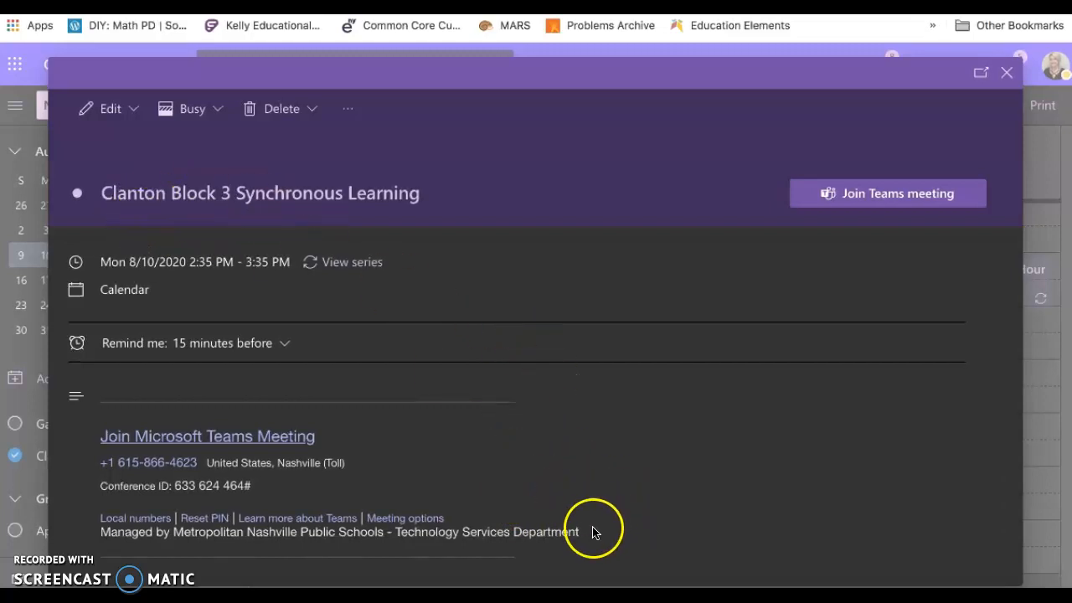
pyautogui.moveTo(583, 536); pyautogui.dragTo(515, 527)
pyautogui.moveTo(291, 505); pyautogui.dragTo(175, 485)
pyautogui.click(165, 534)
pyautogui.click(96, 503)
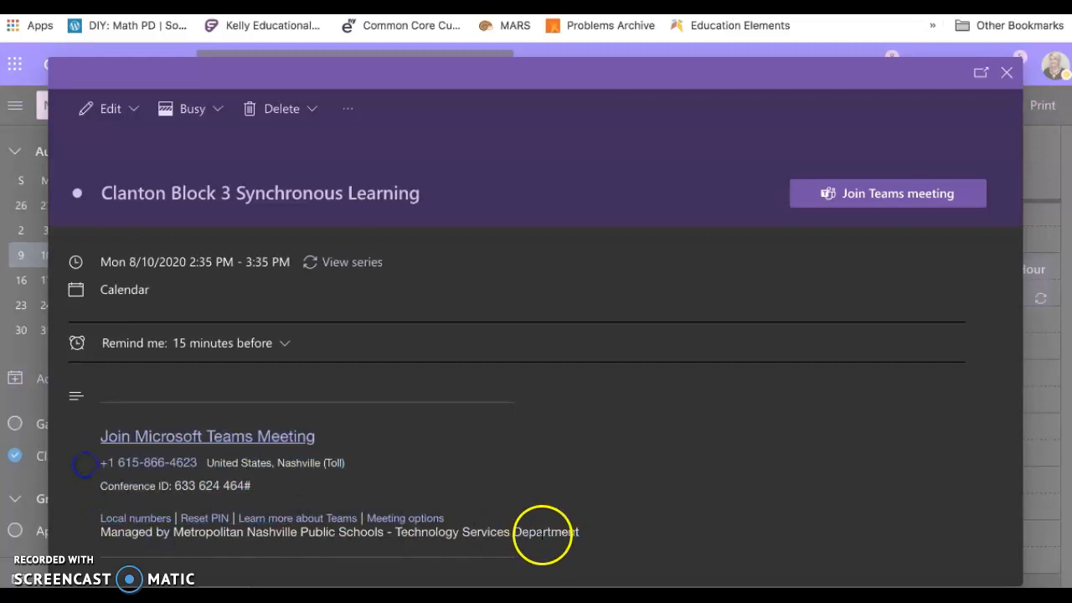
pyautogui.moveTo(579, 536); pyautogui.dragTo(89, 438)
pyautogui.hotkey('ctrl', 'c')
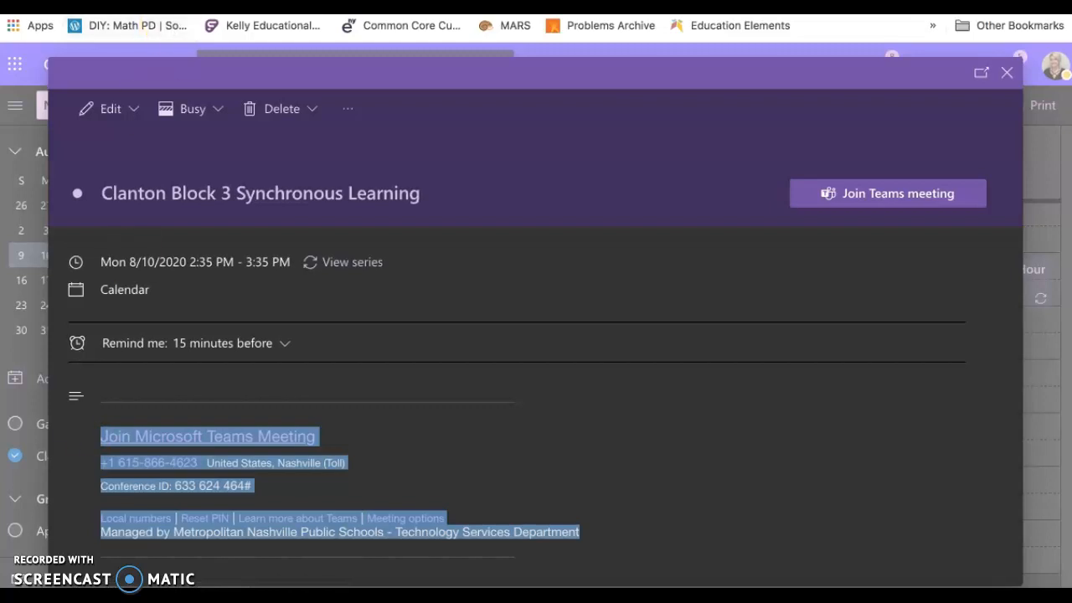
# In Schoology, paste the join details under the "Synchronous Learning Days (M, W, and H) from 2:35-3:35:" heading and save the Meeting Links page.
pyautogui.click(361, 5)
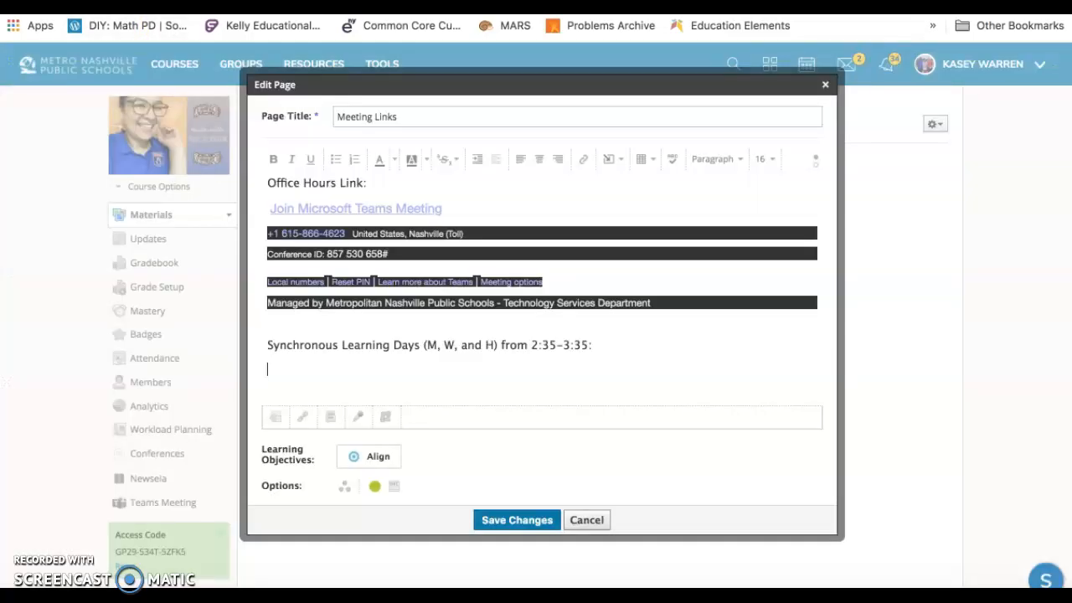
pyautogui.click(361, 373)
pyautogui.hotkey('ctrl', 'v')
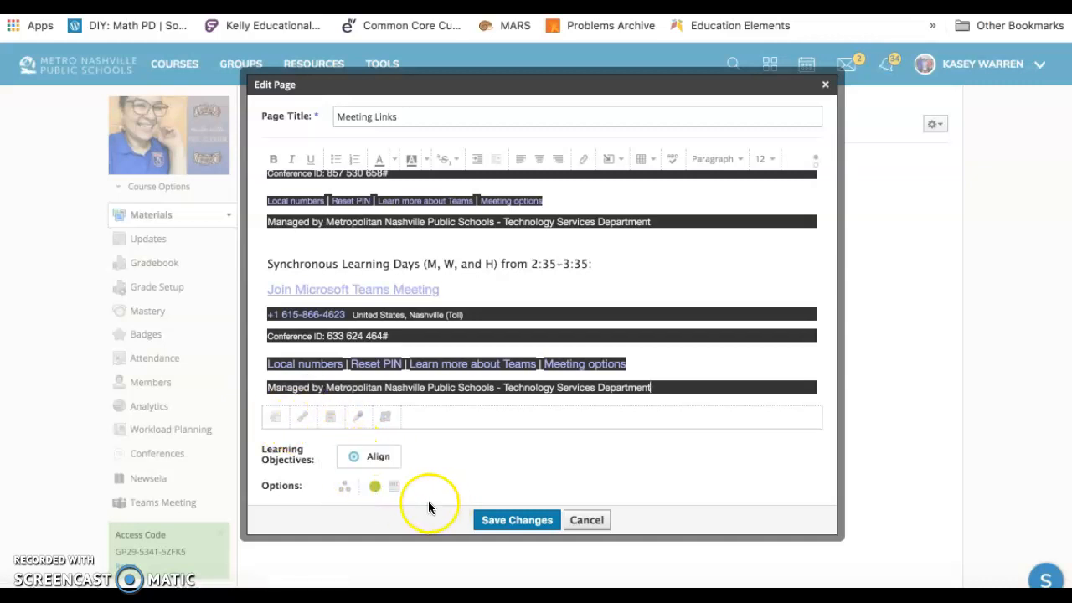
pyautogui.click(538, 521)
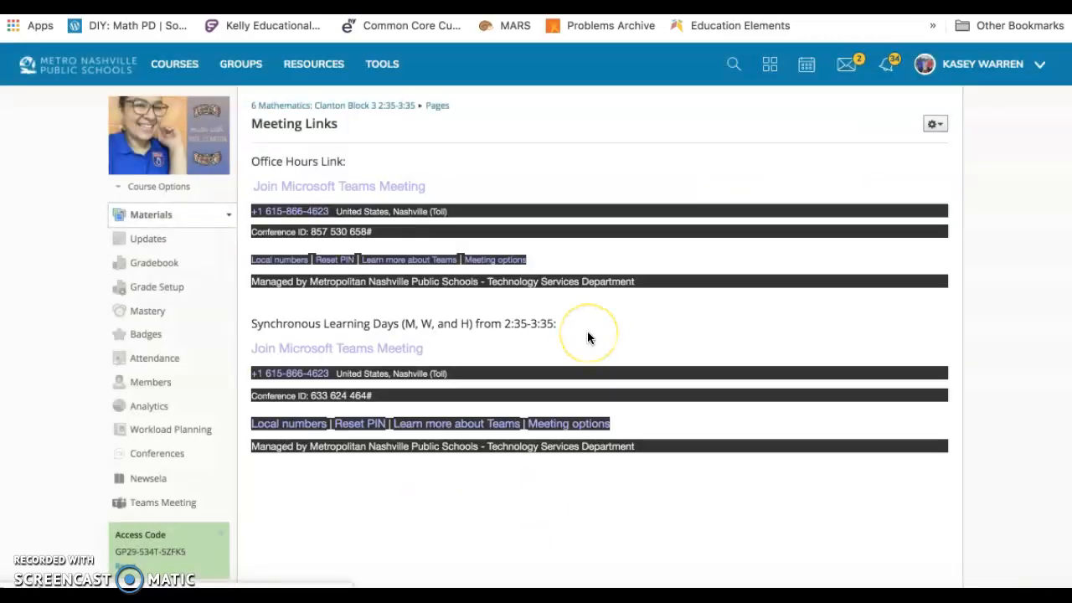
# Edit the Meeting Links page to add a blank line above the synchronous learning conference ID, save it, and return to the course.
pyautogui.click(935, 124)
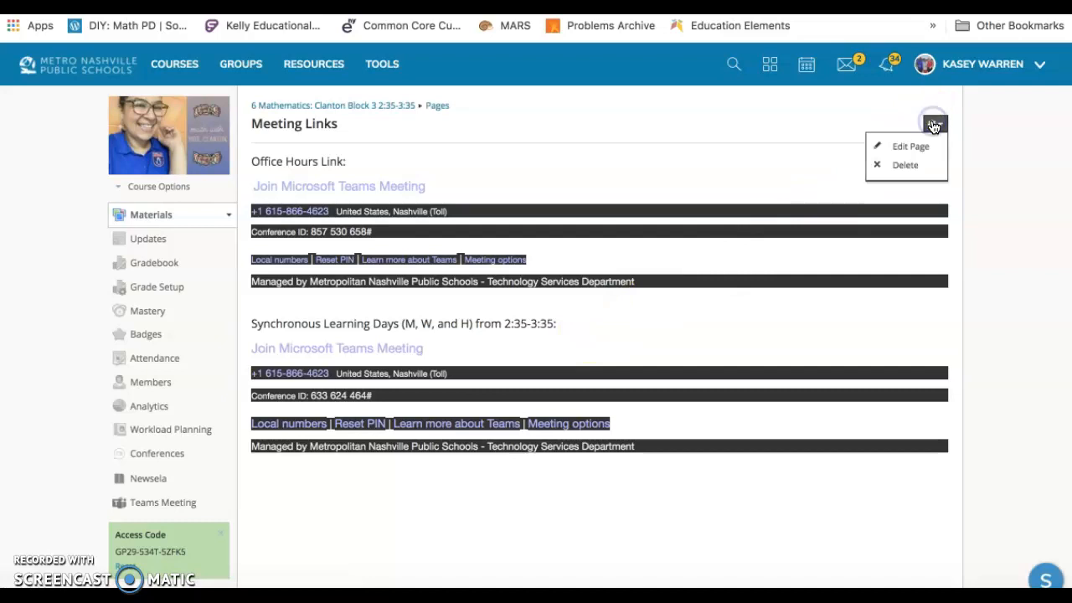
pyautogui.click(910, 147)
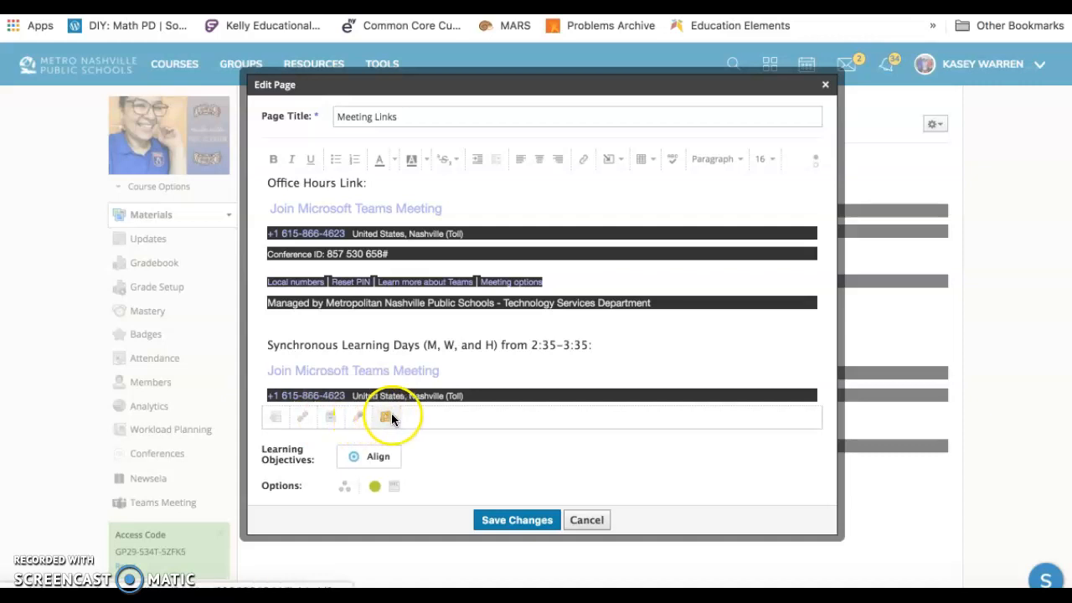
pyautogui.click(517, 521)
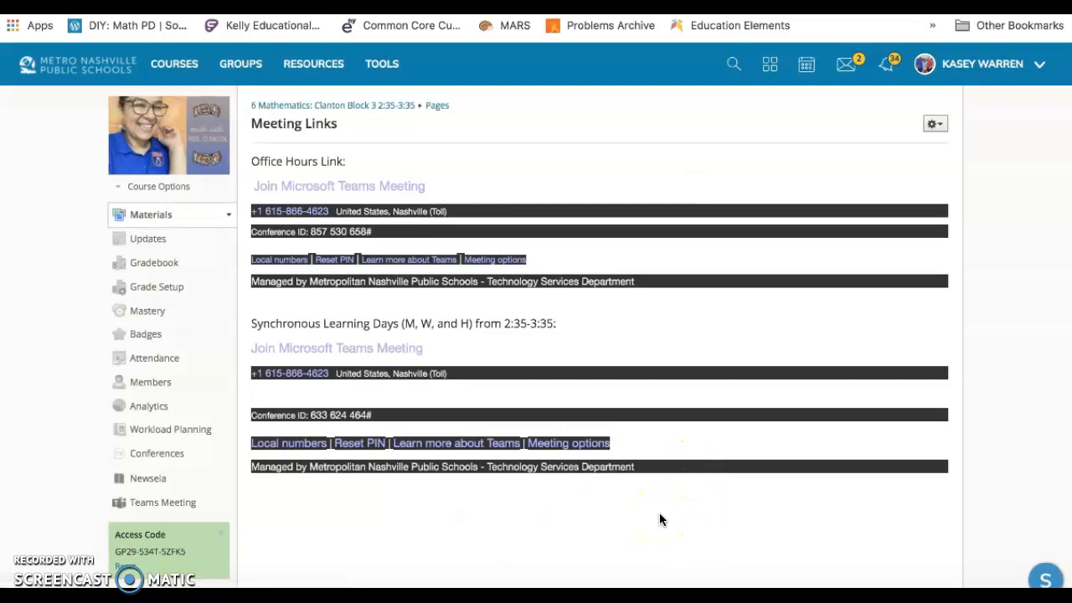
pyautogui.click(362, 108)
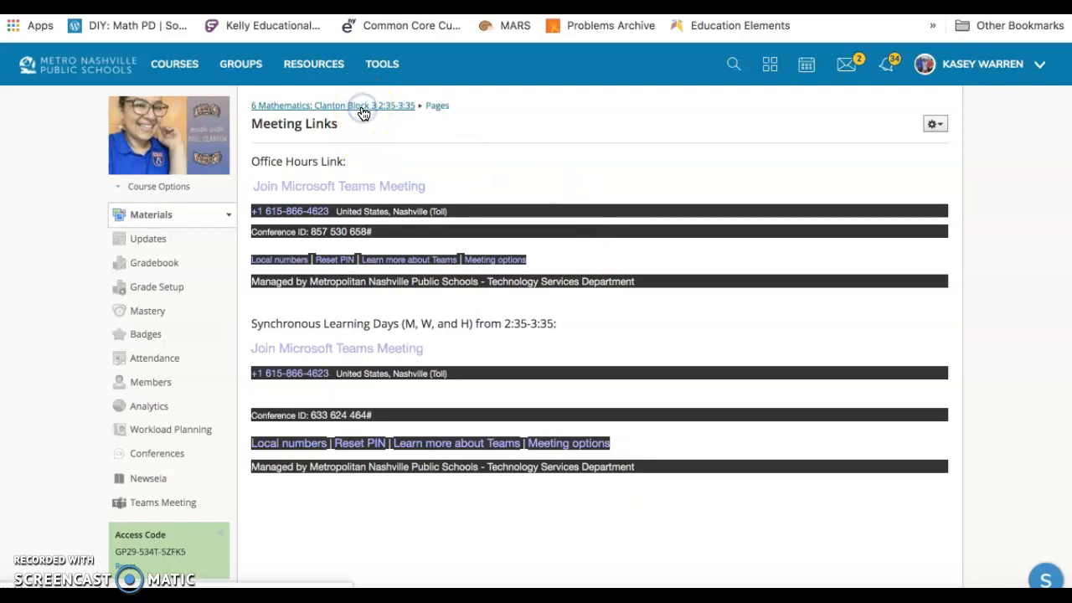